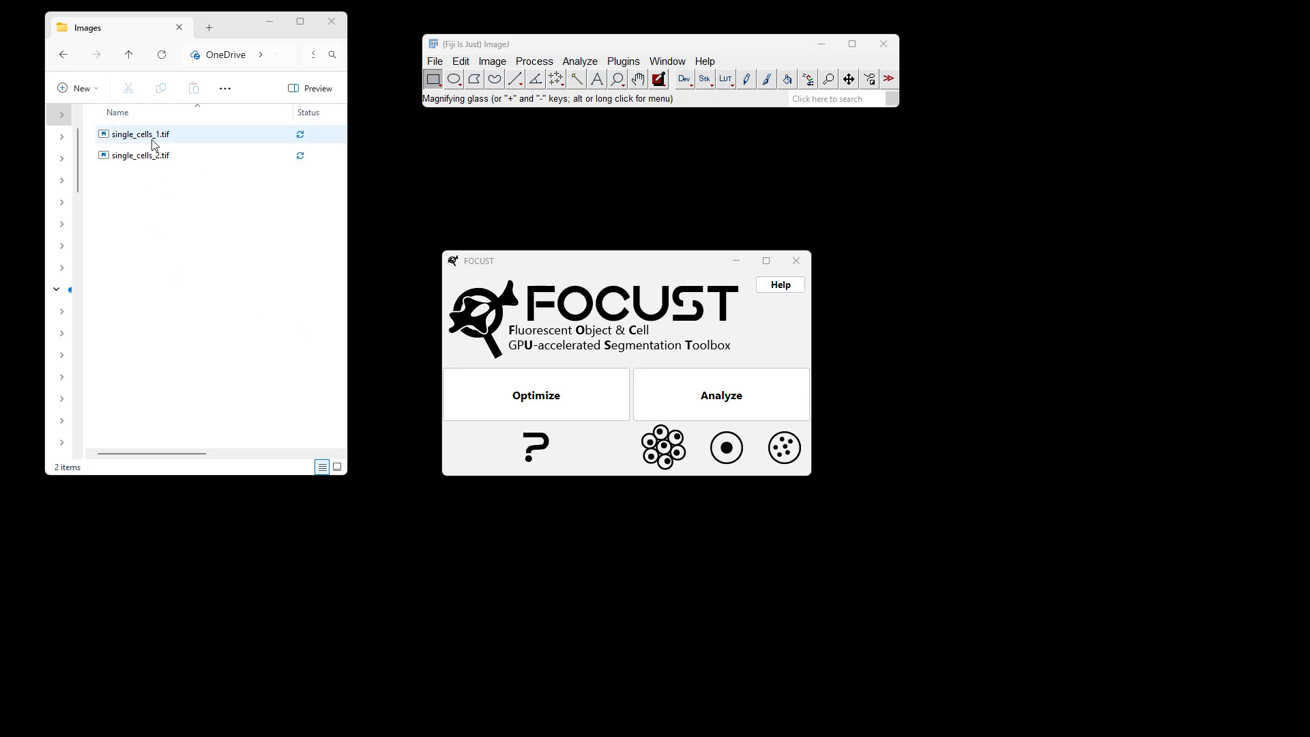
# Open the FOCUST help documentation and find section 4.6.4 on Analysis Modes
pyautogui.click(774, 288)
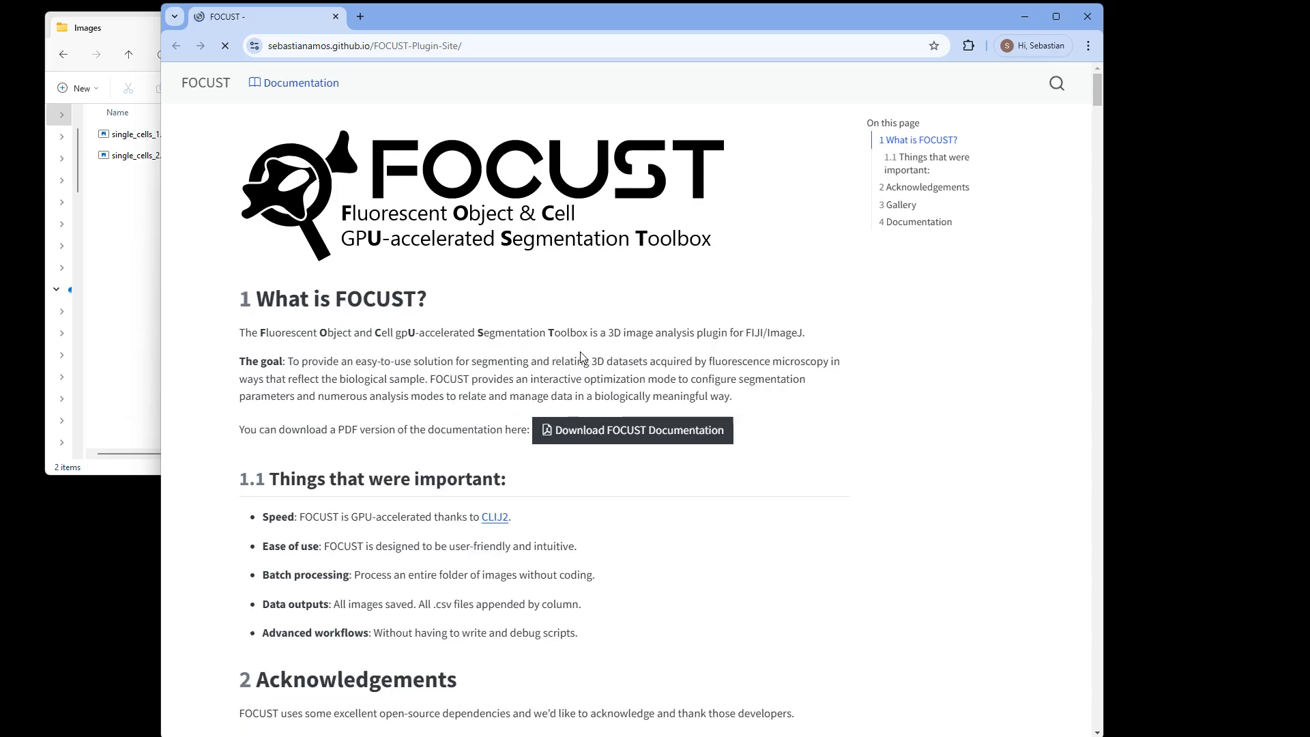
pyautogui.scroll(-12, 648, 397)
pyautogui.scroll(-20, 882, 482)
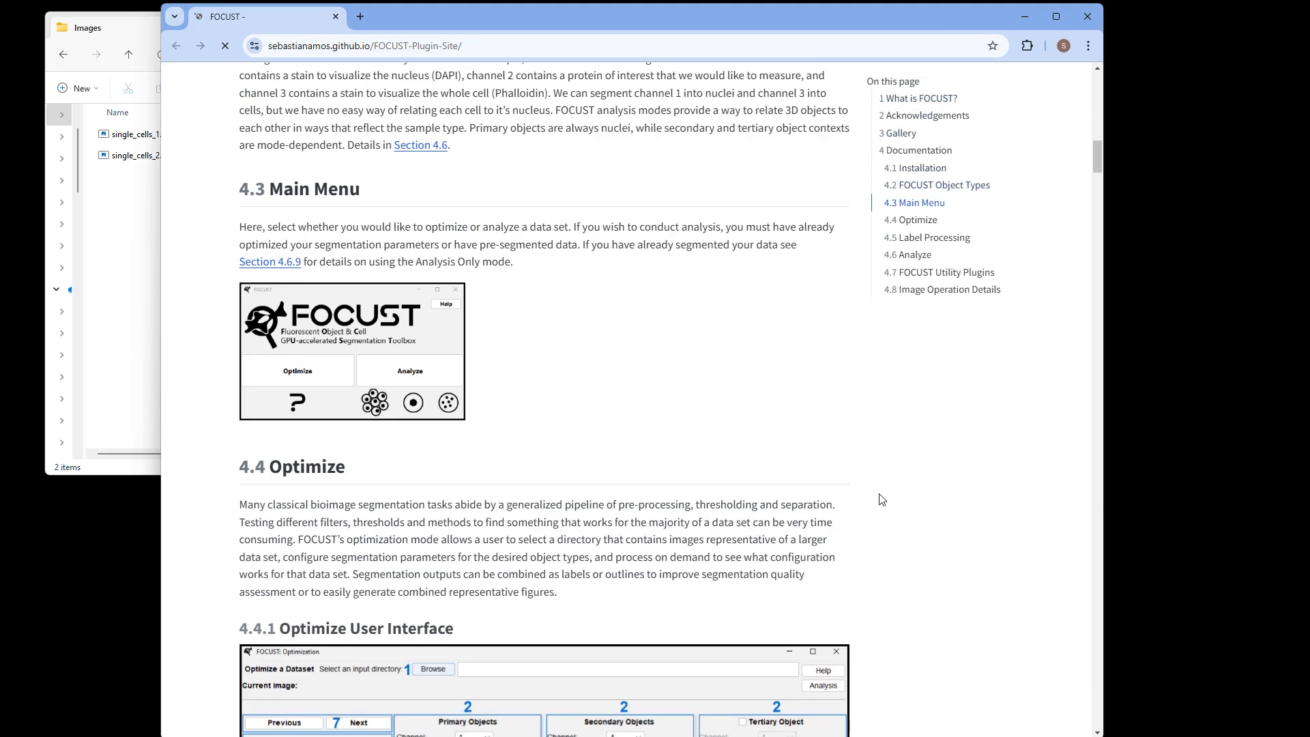
pyautogui.scroll(-18, 864, 522)
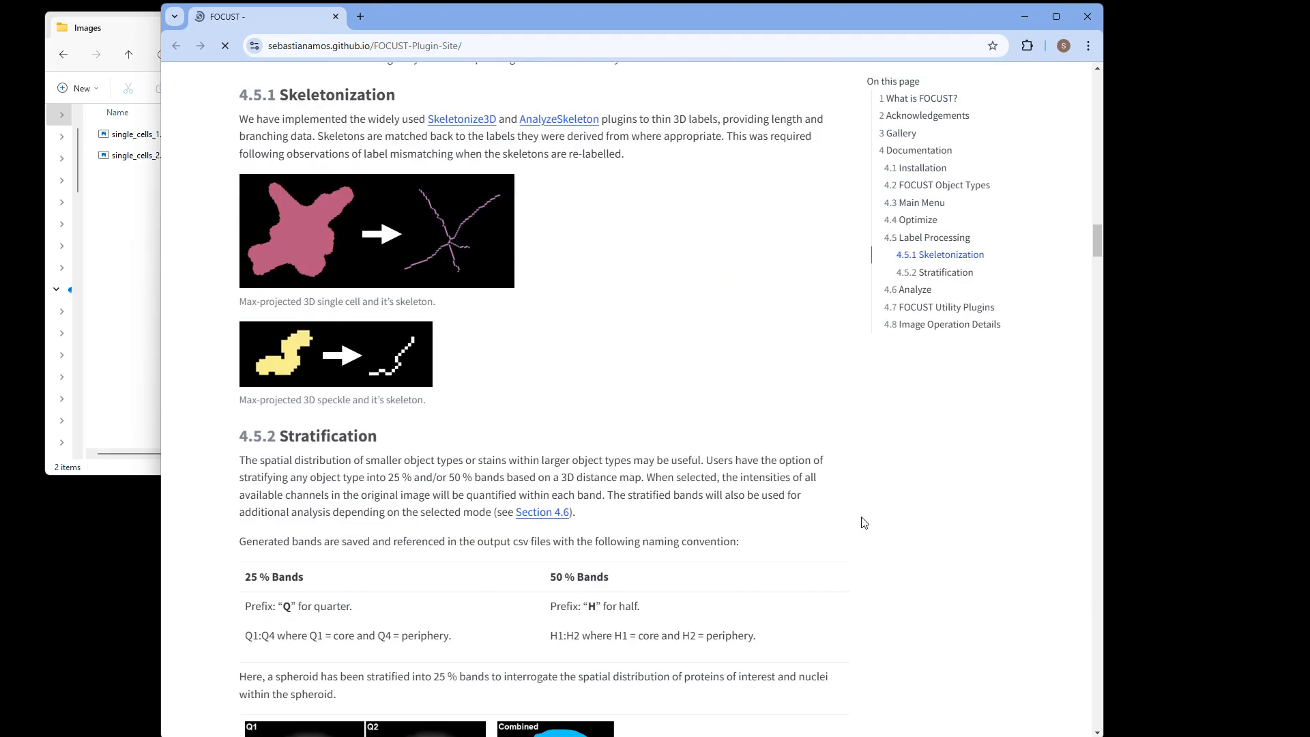
pyautogui.scroll(-20, 880, 522)
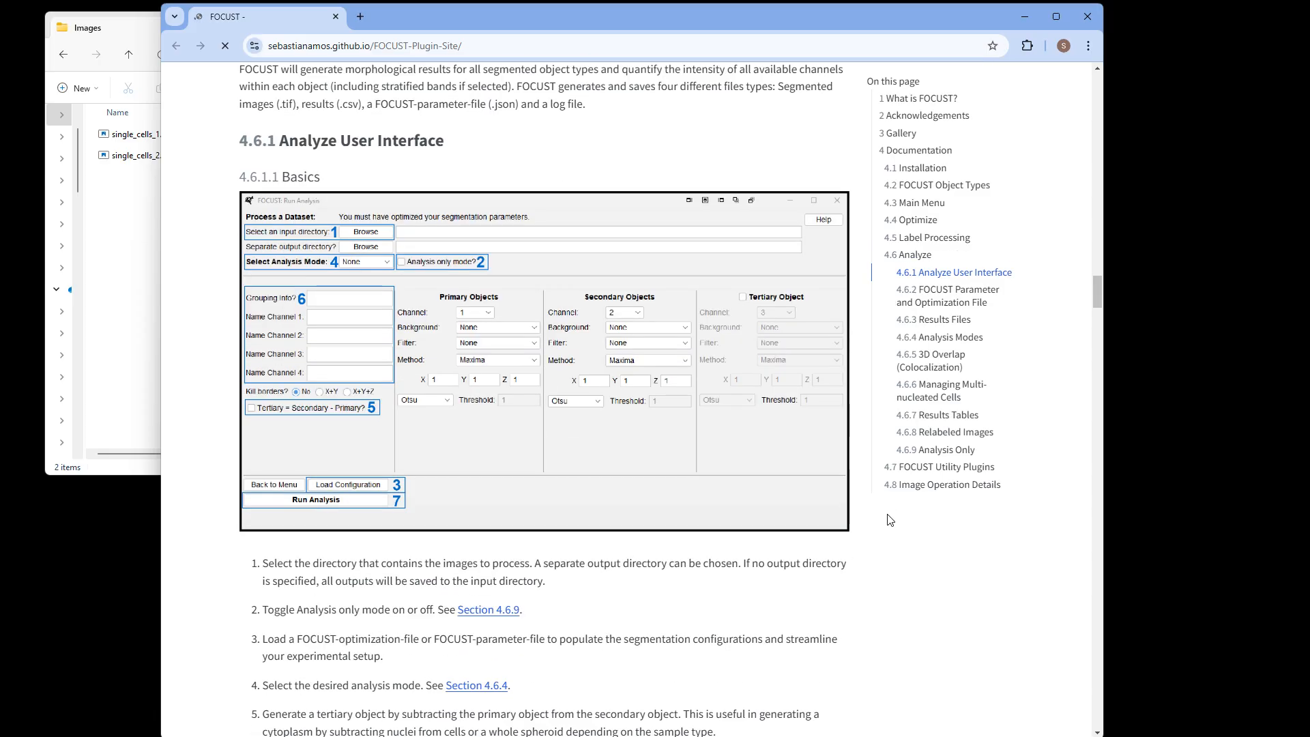
pyautogui.scroll(-6, 861, 530)
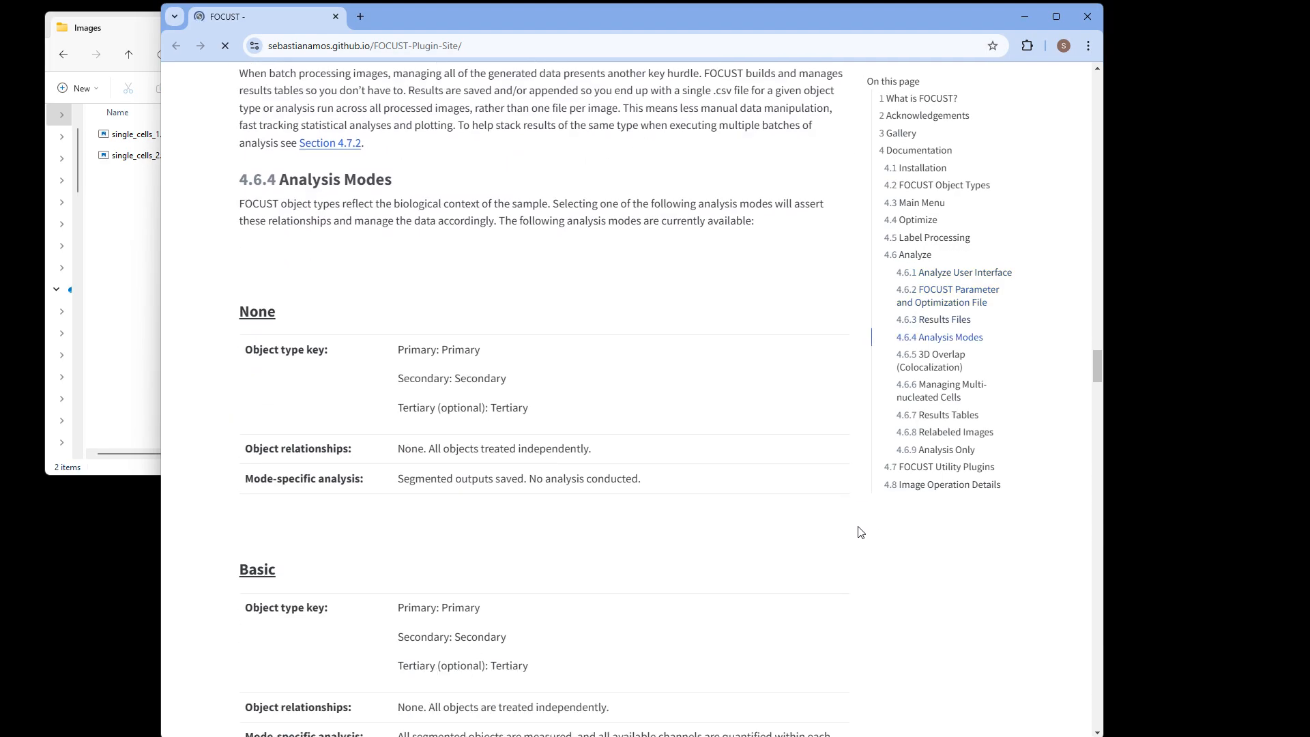
pyautogui.scroll(1, 600, 165)
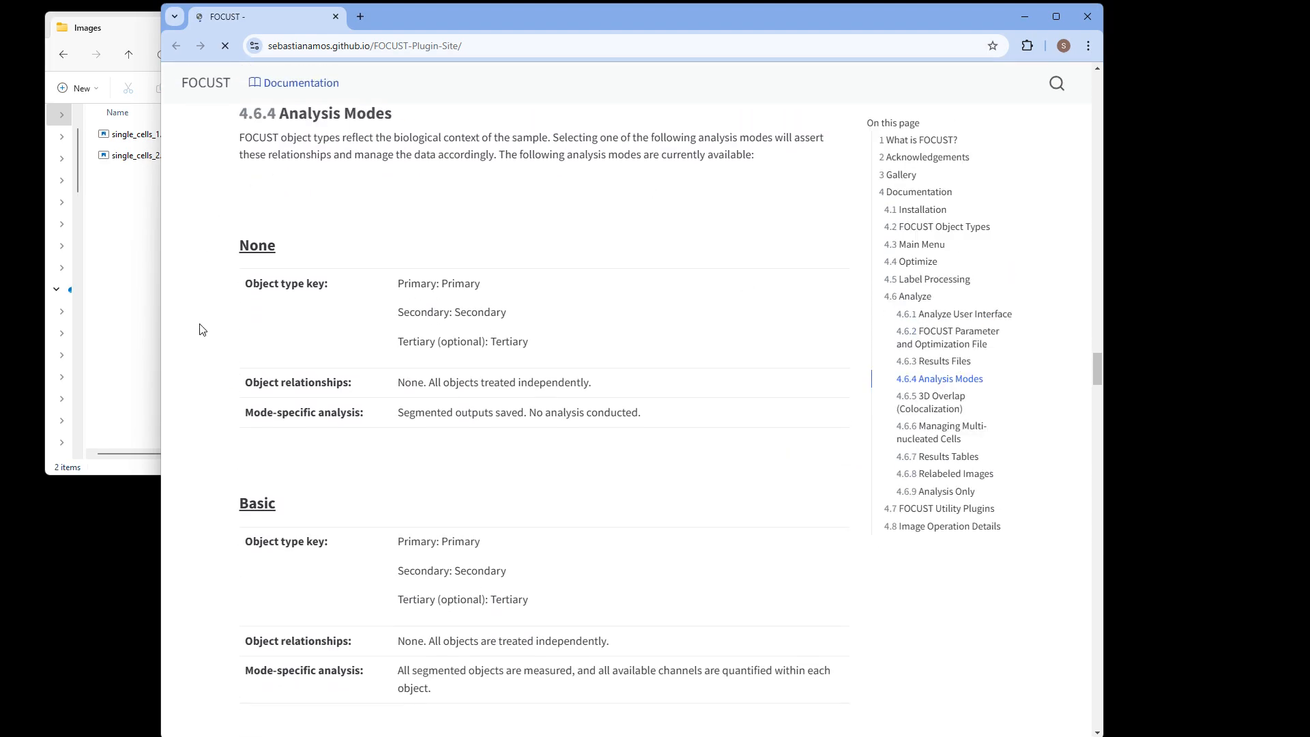
pyautogui.scroll(-4, 356, 451)
pyautogui.scroll(3, 452, 394)
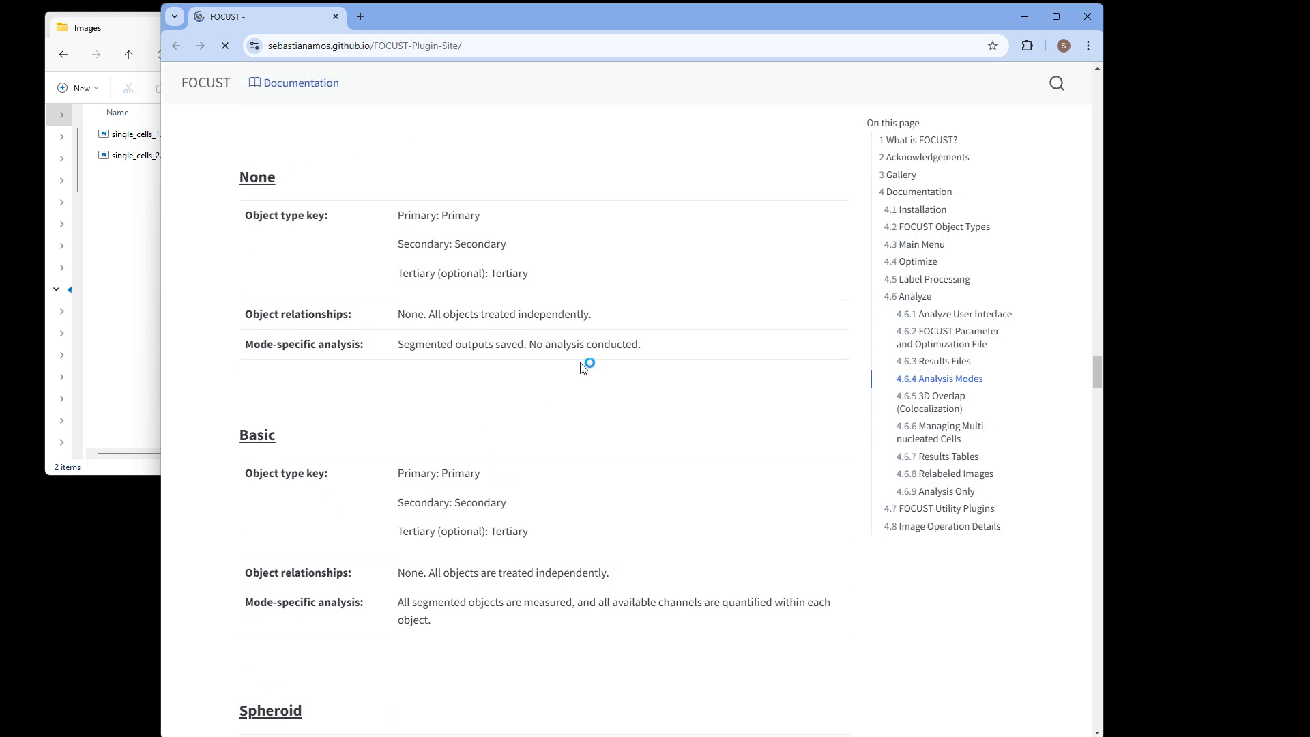
# Read the None and Basic analysis mode descriptions and skim through the remaining modes in the documentation
pyautogui.doubleClick(259, 183)
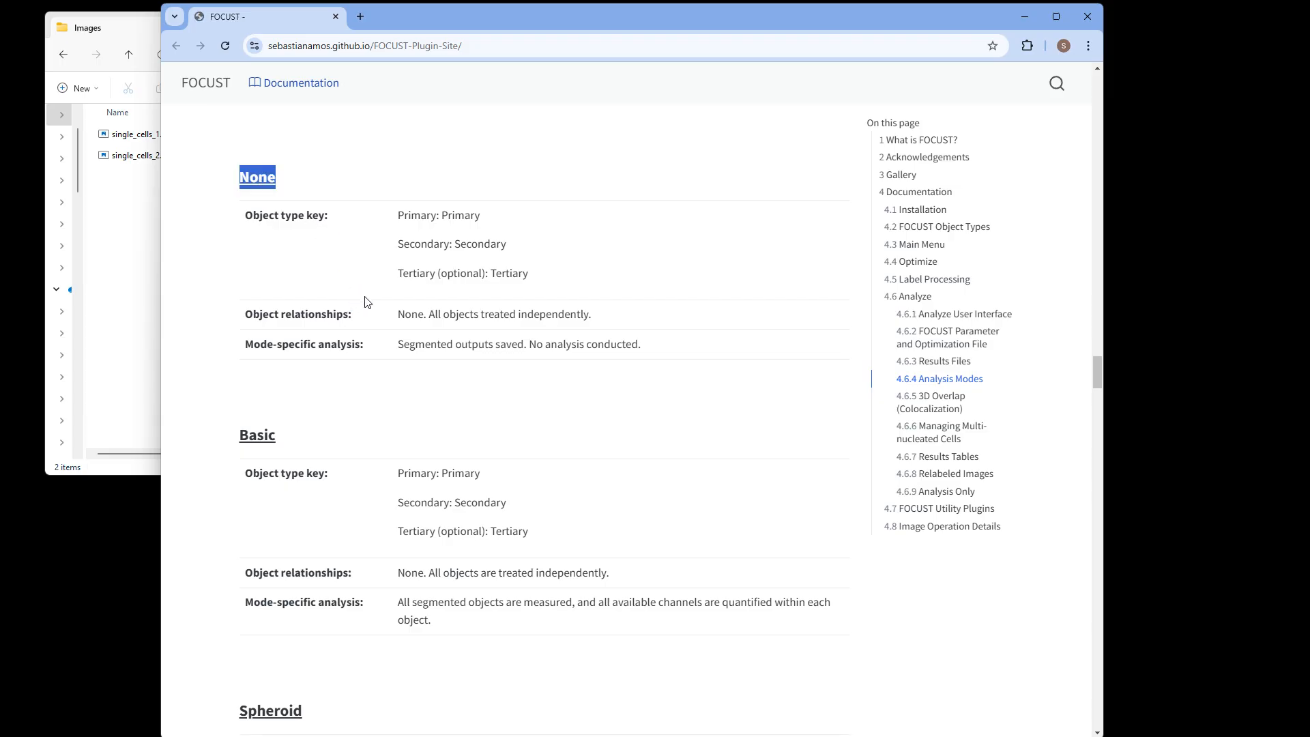
pyautogui.moveTo(409, 344); pyautogui.dragTo(484, 344)
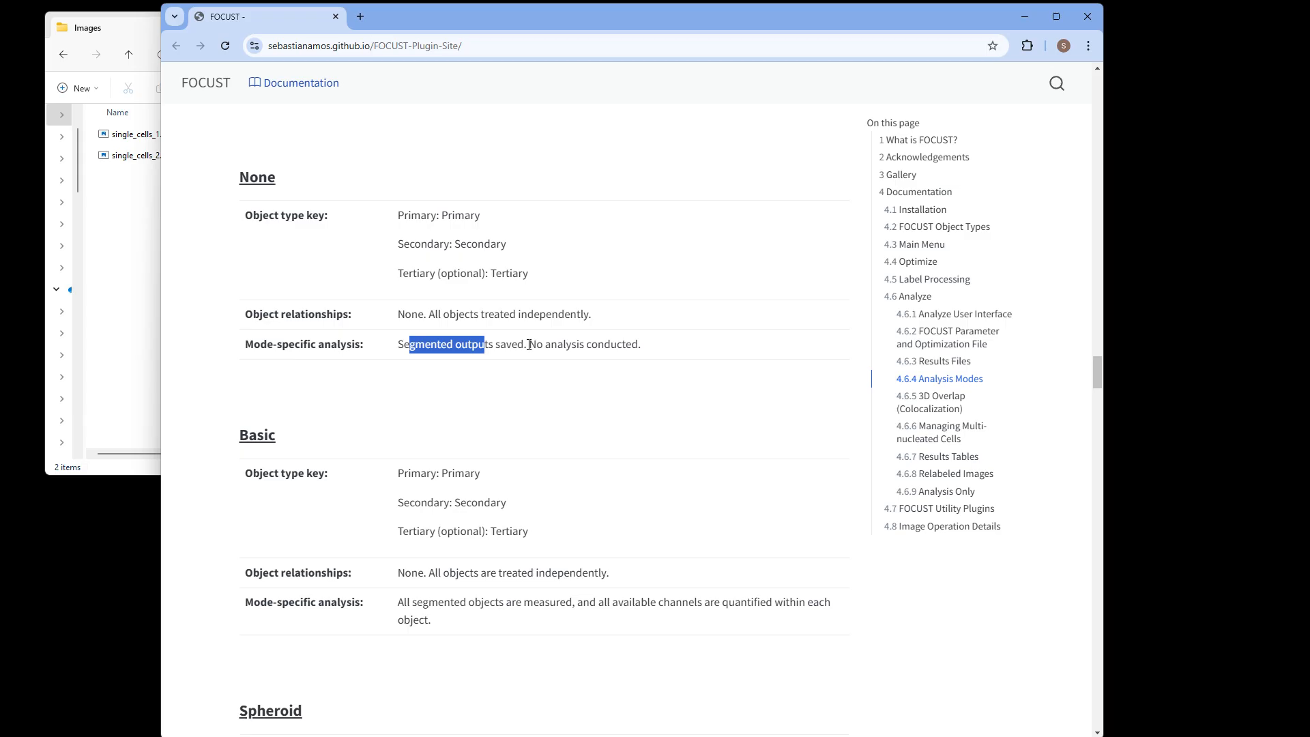
pyautogui.click(529, 344)
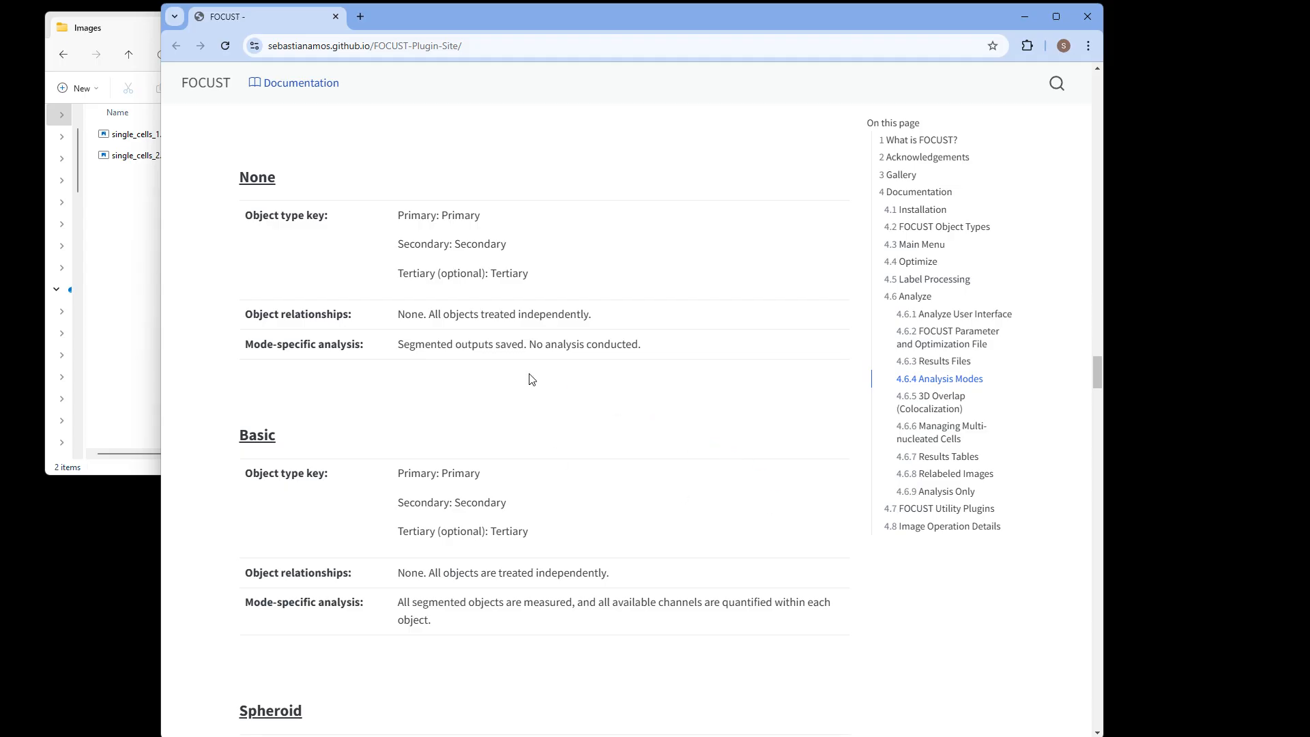
pyautogui.scroll(-3, 530, 375)
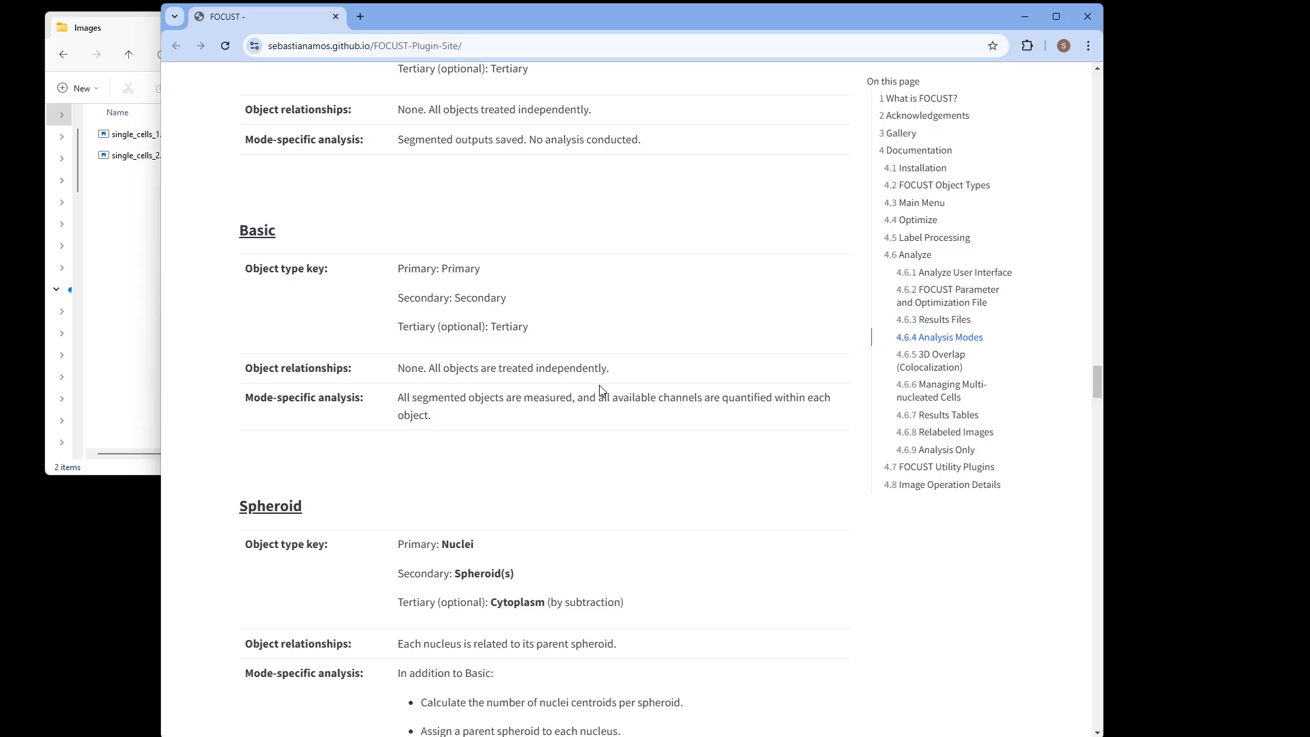
pyautogui.scroll(-4, 602, 382)
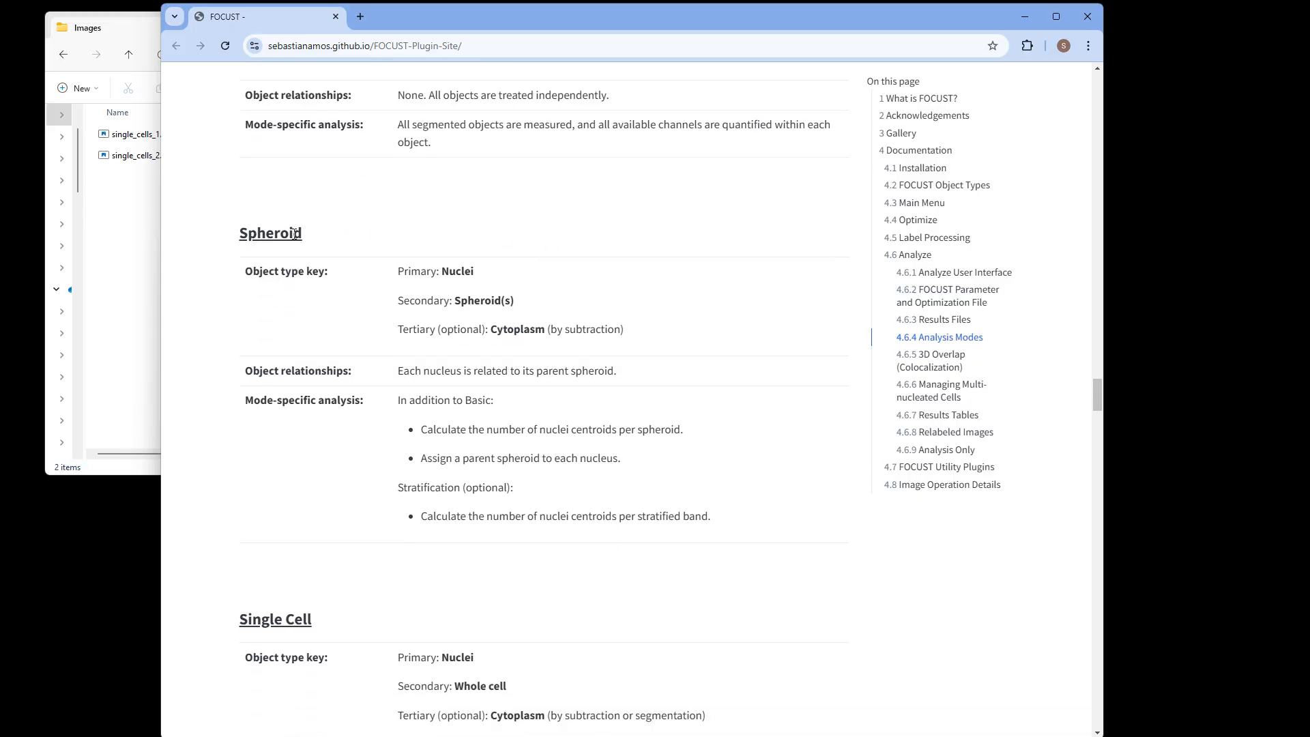
pyautogui.scroll(-4, 294, 234)
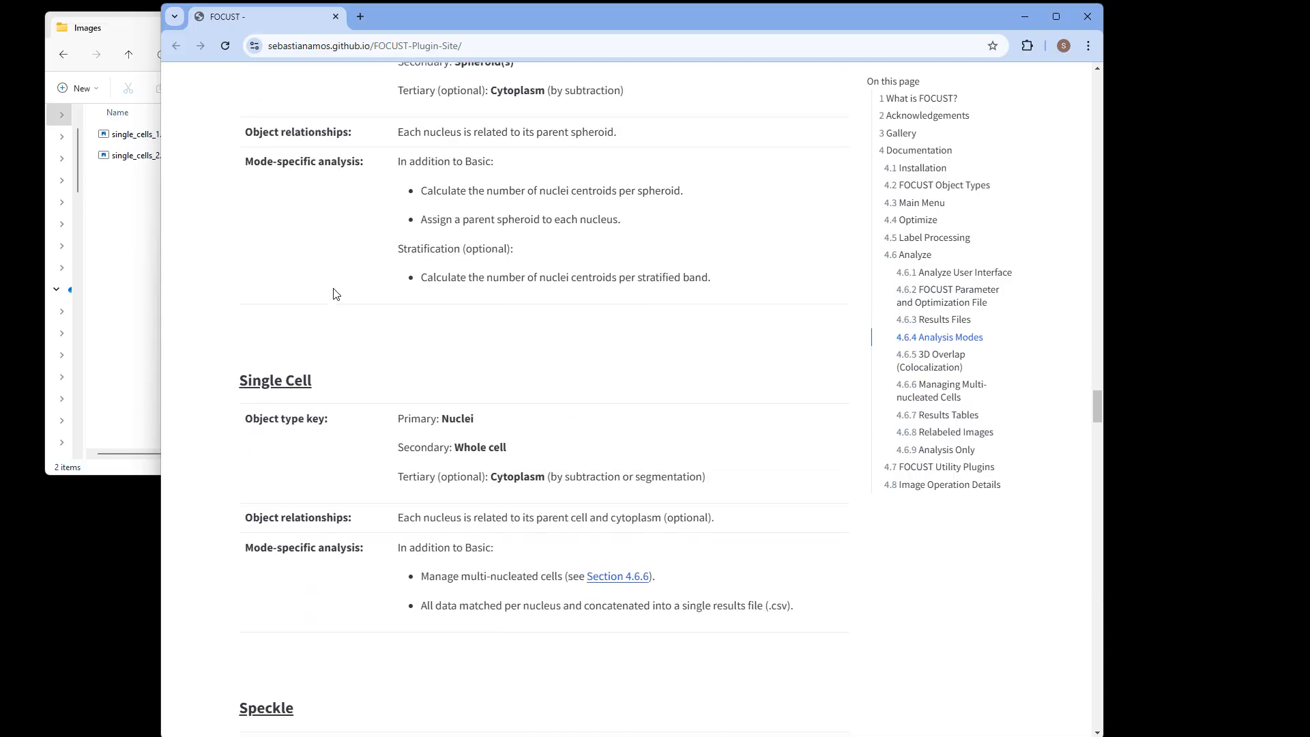
pyautogui.scroll(-5, 290, 348)
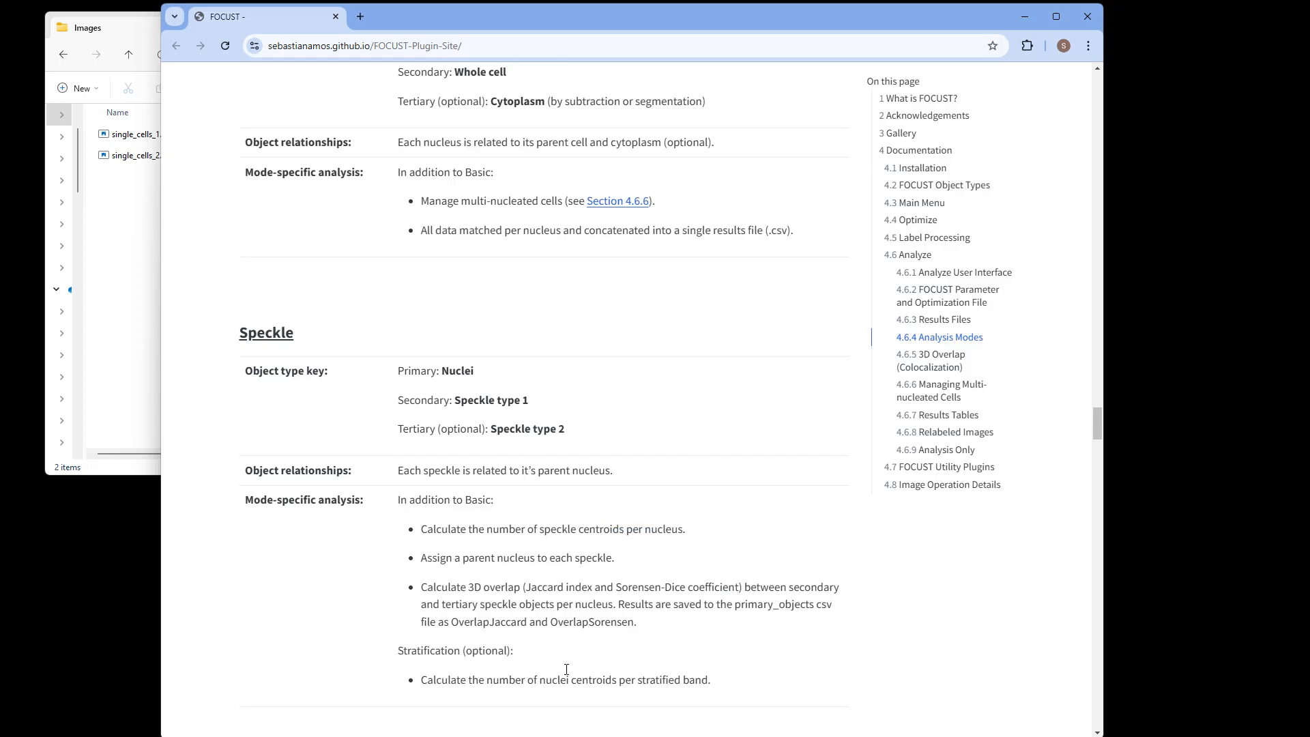
pyautogui.scroll(3, 472, 392)
pyautogui.scroll(3, 508, 651)
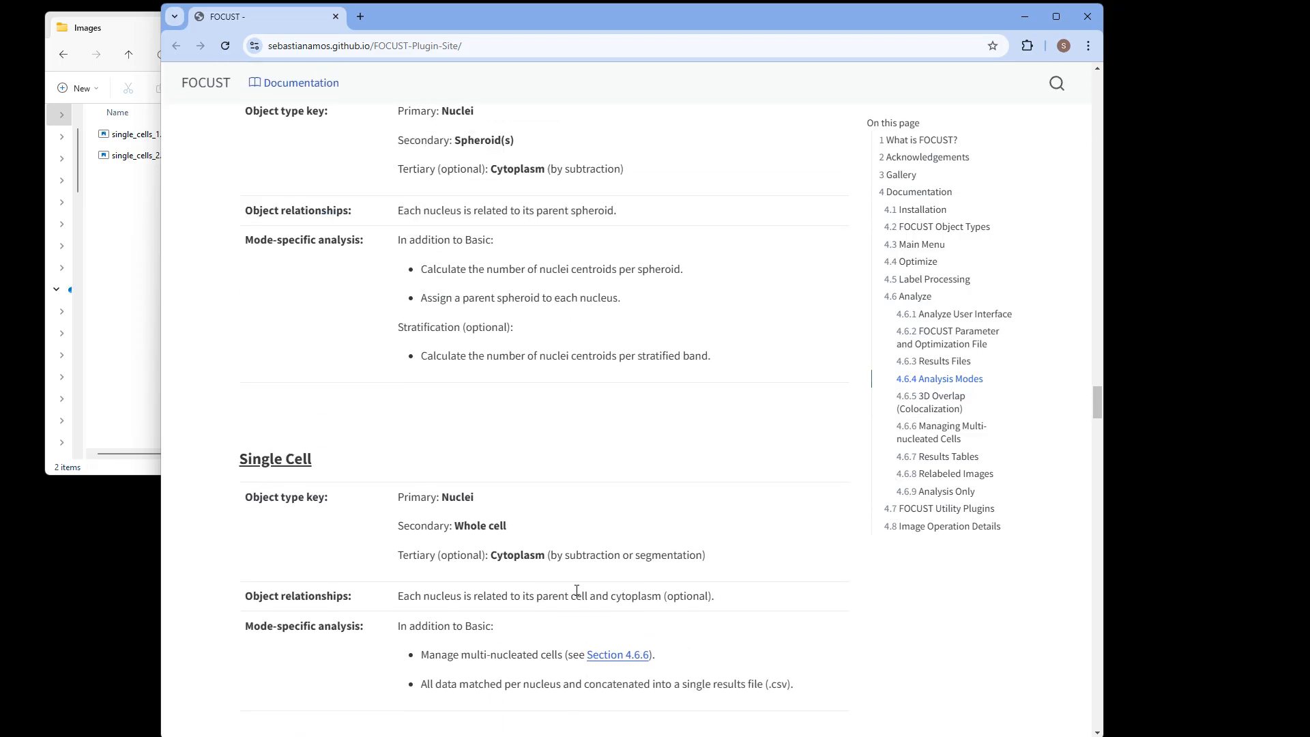
pyautogui.scroll(3, 491, 477)
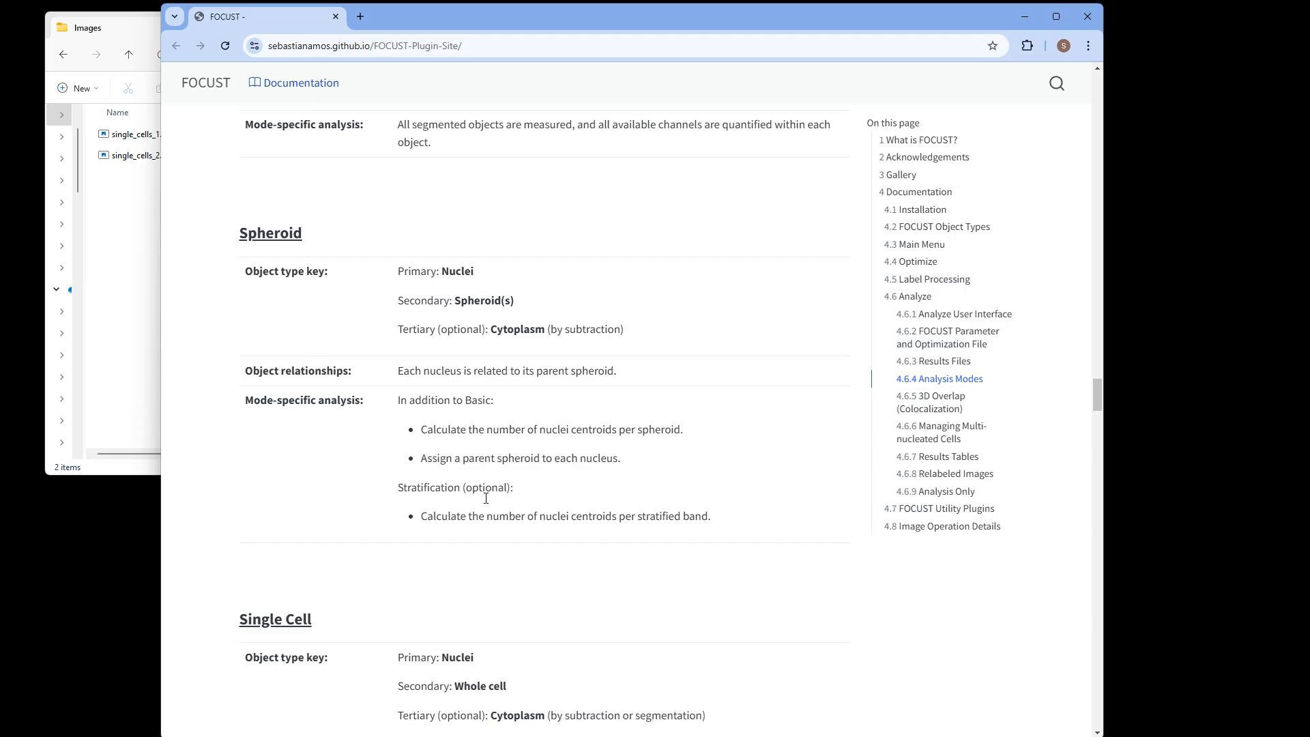
# Examine the object relationships and mode-specific analysis of the Spheroid, Single Cell and Speckle modes
pyautogui.scroll(-1, 483, 544)
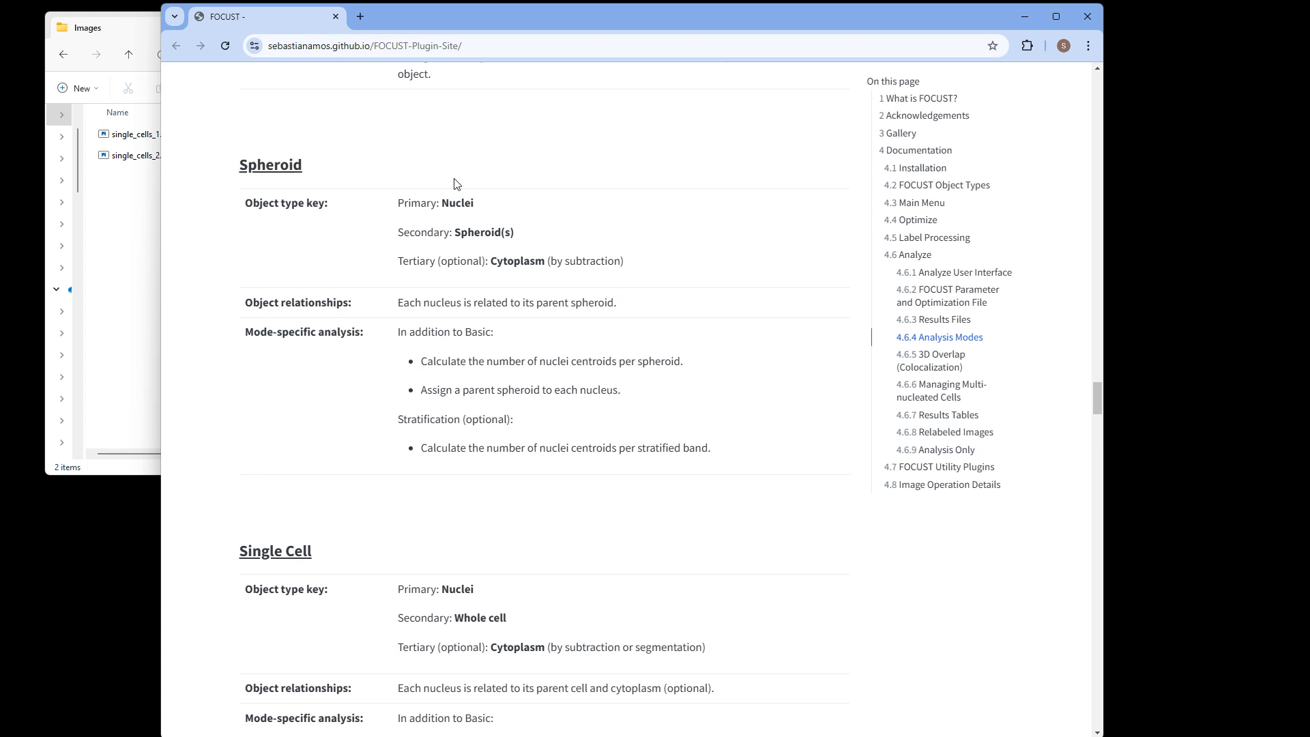
pyautogui.doubleClick(439, 303)
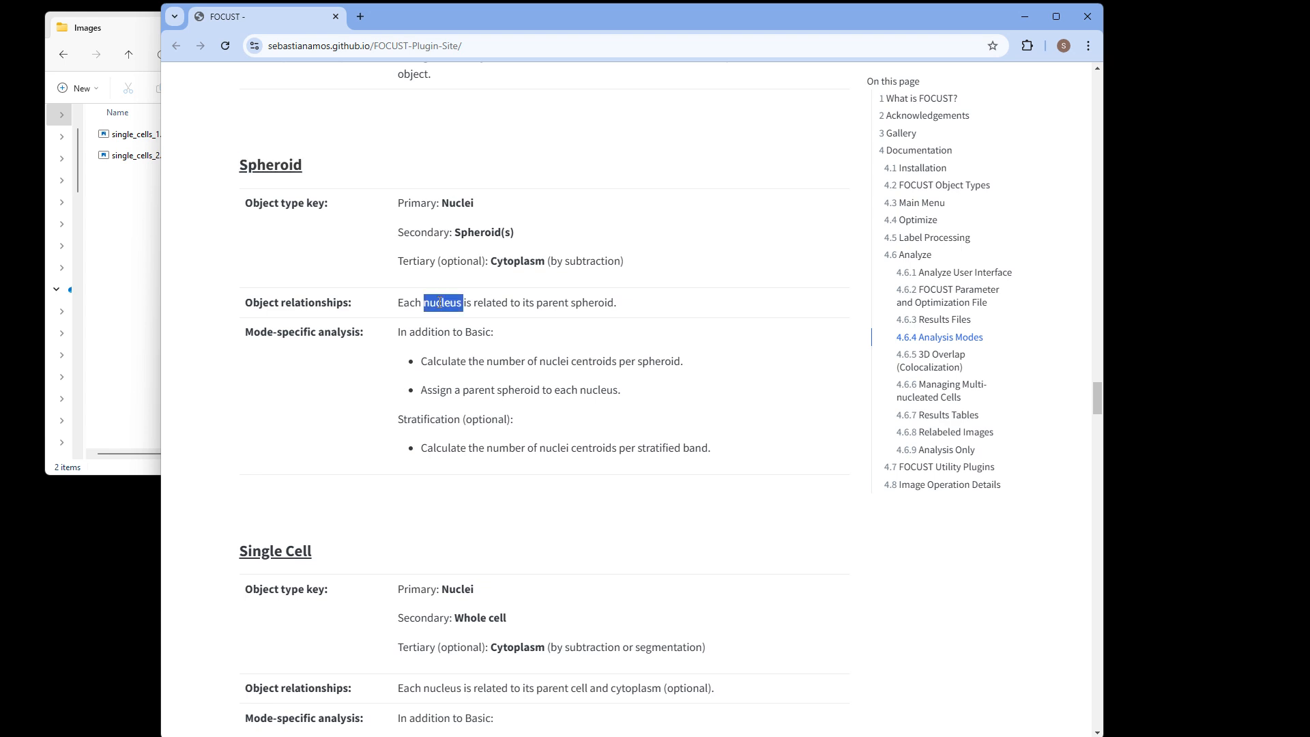
pyautogui.doubleClick(590, 302)
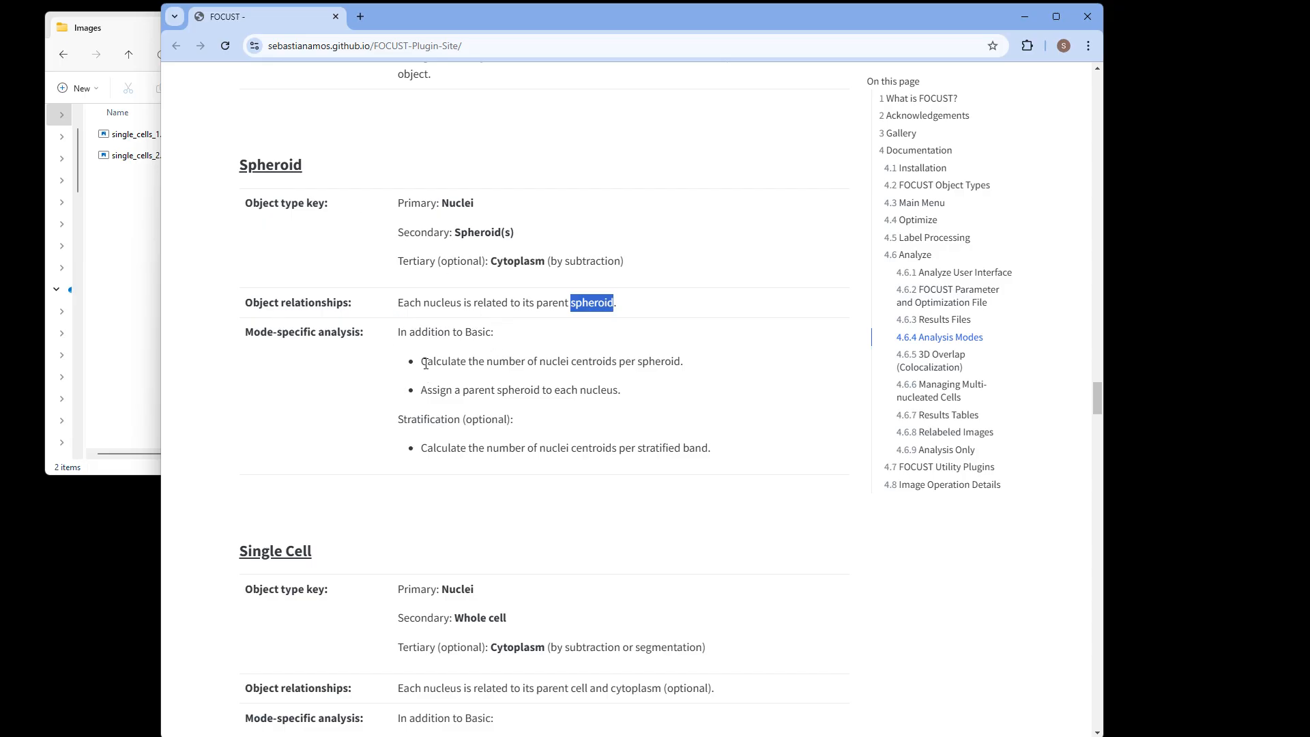
pyautogui.doubleClick(665, 362)
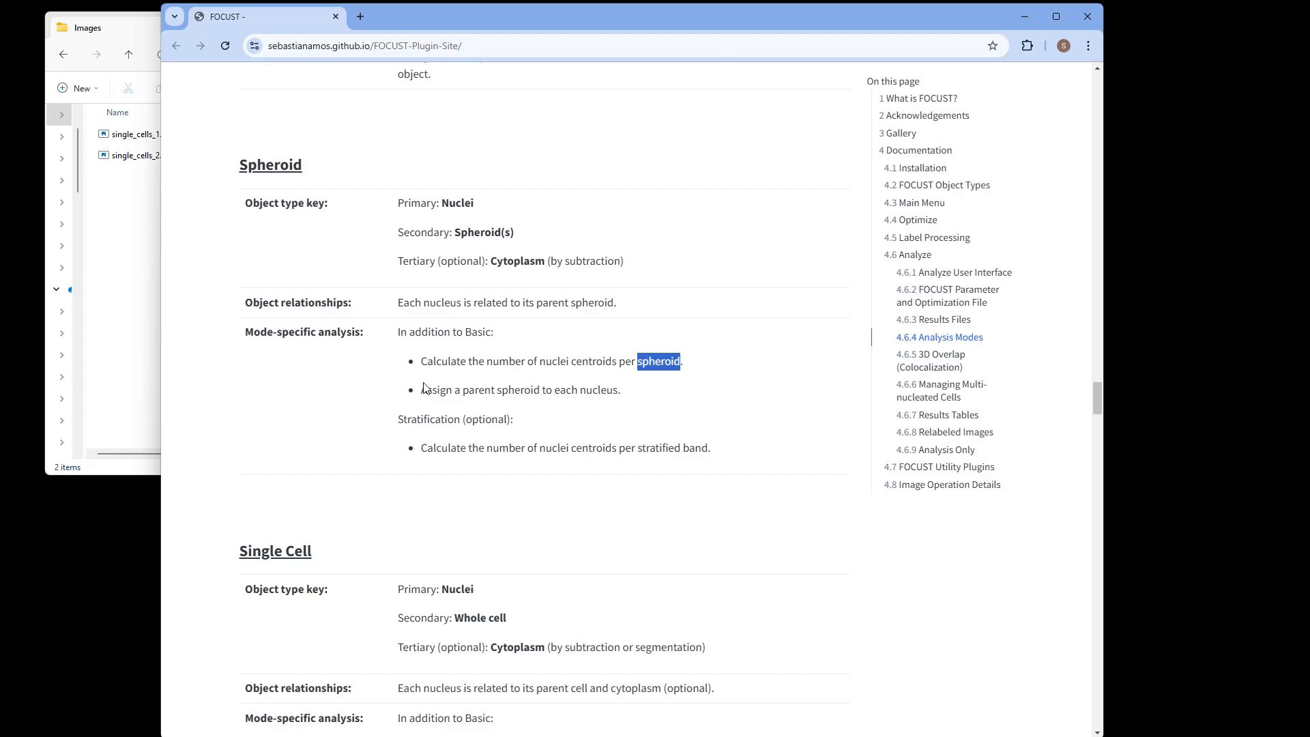
pyautogui.click(524, 393)
pyautogui.scroll(-5, 490, 416)
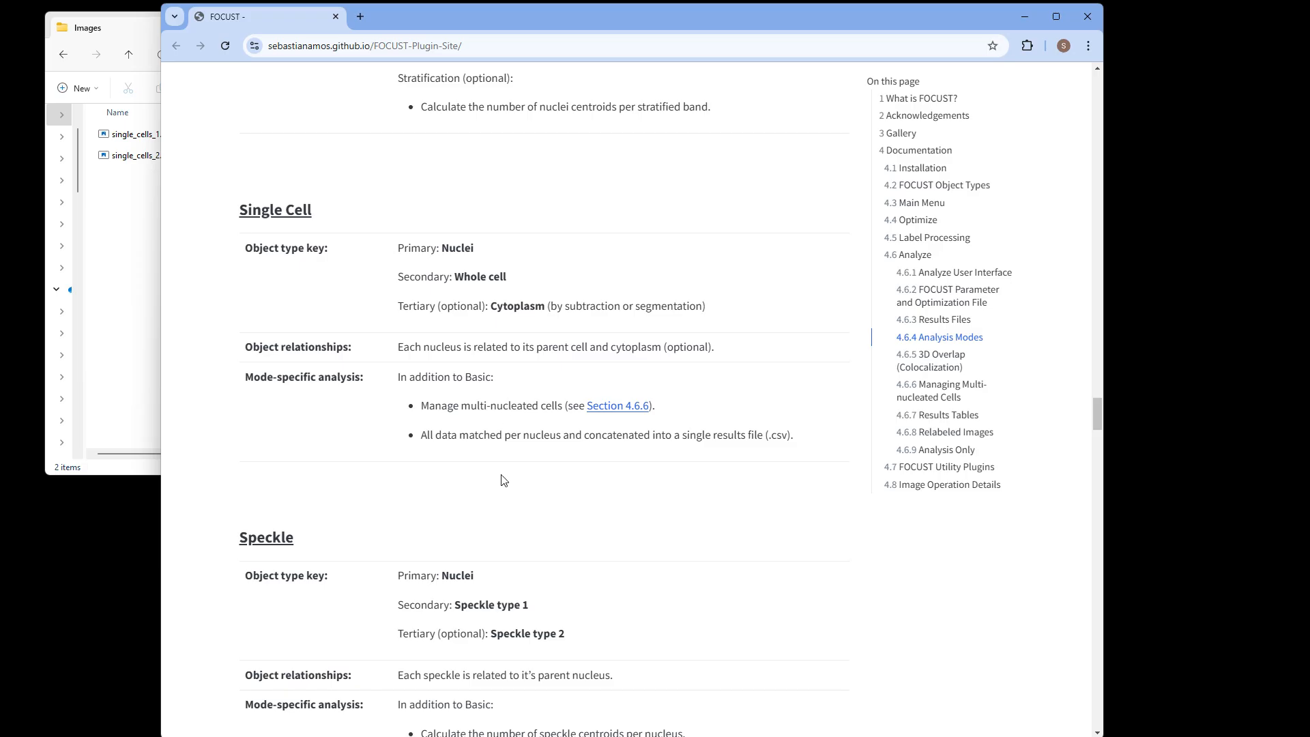
pyautogui.scroll(-4, 501, 480)
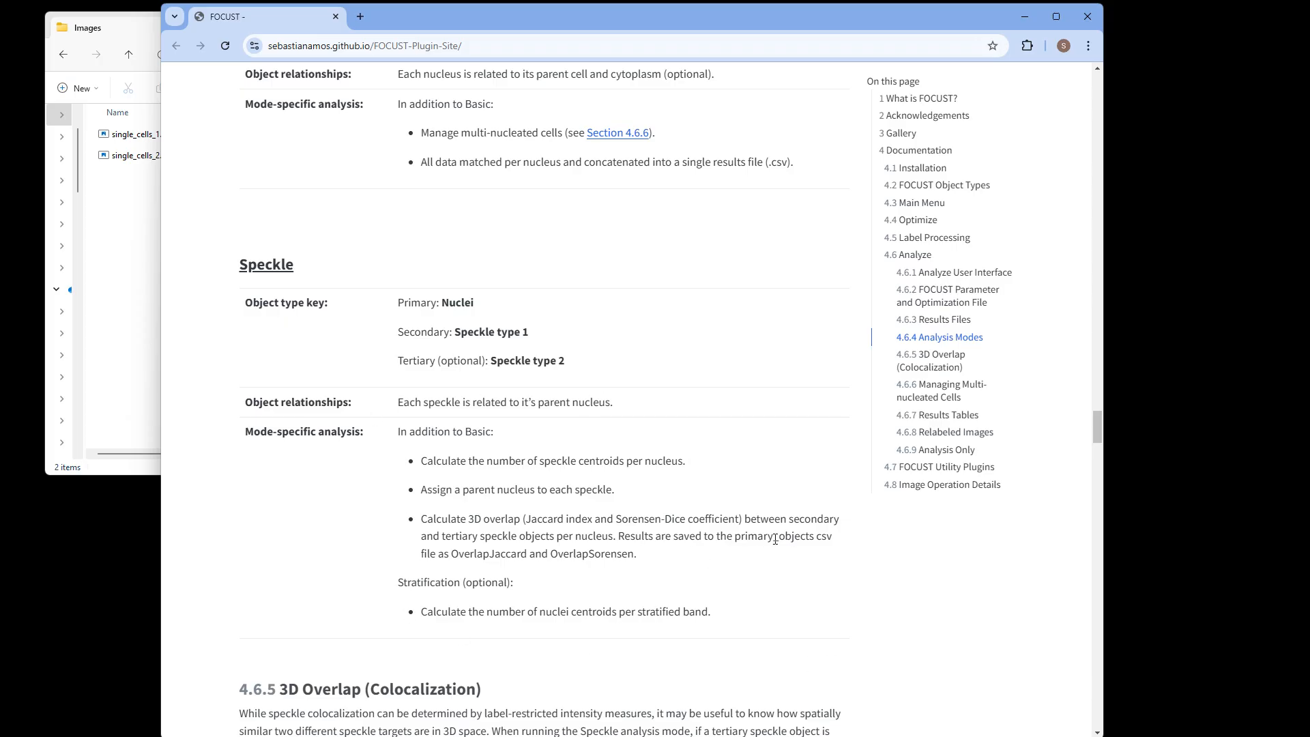
pyautogui.scroll(4, 914, 64)
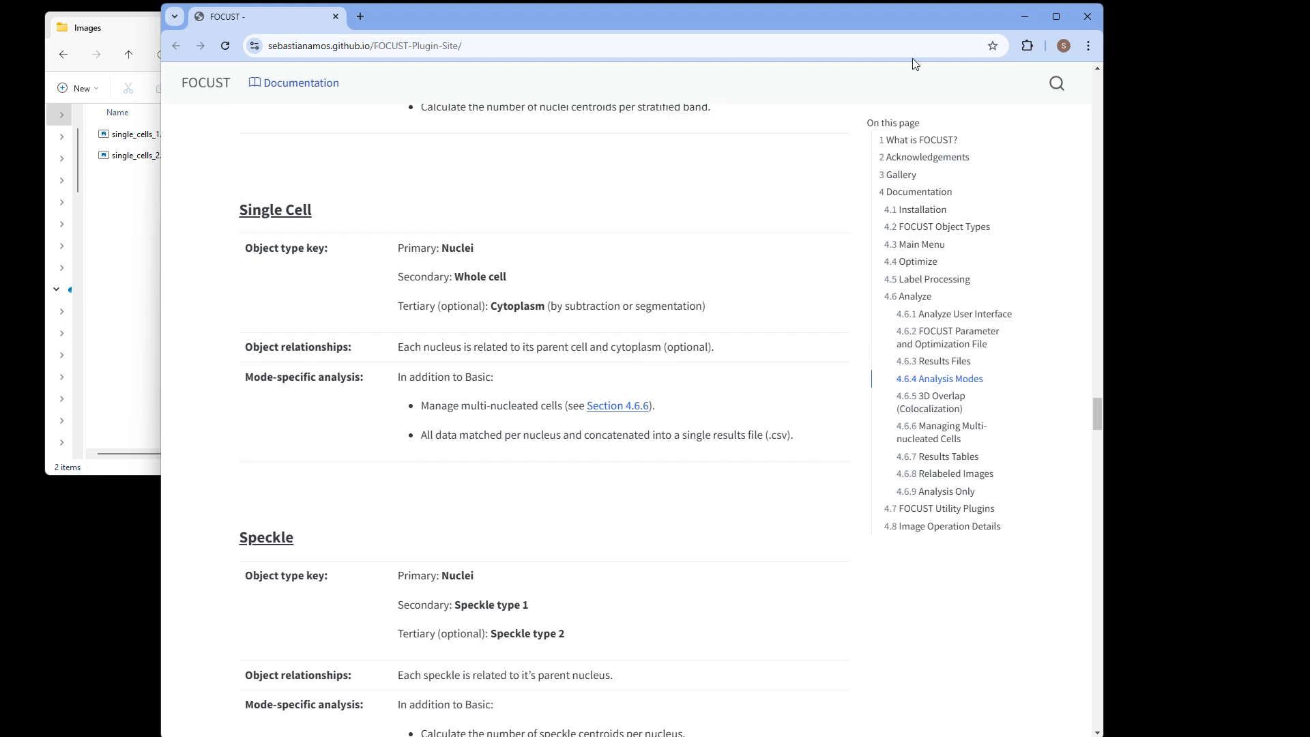
# Minimize the documentation browser and open the FOCUST Analyze window from the plugin's main menu
pyautogui.click(1027, 17)
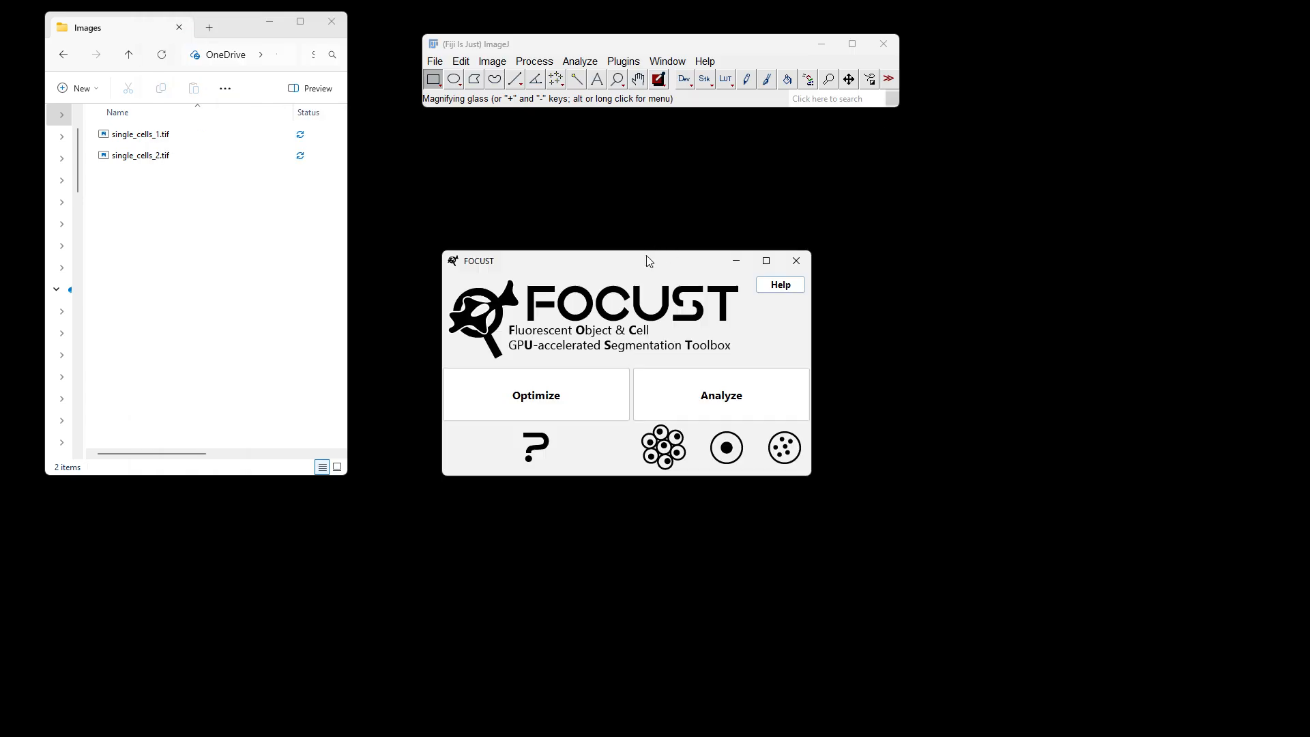
pyautogui.click(725, 401)
pyautogui.moveTo(700, 170); pyautogui.dragTo(819, 187)
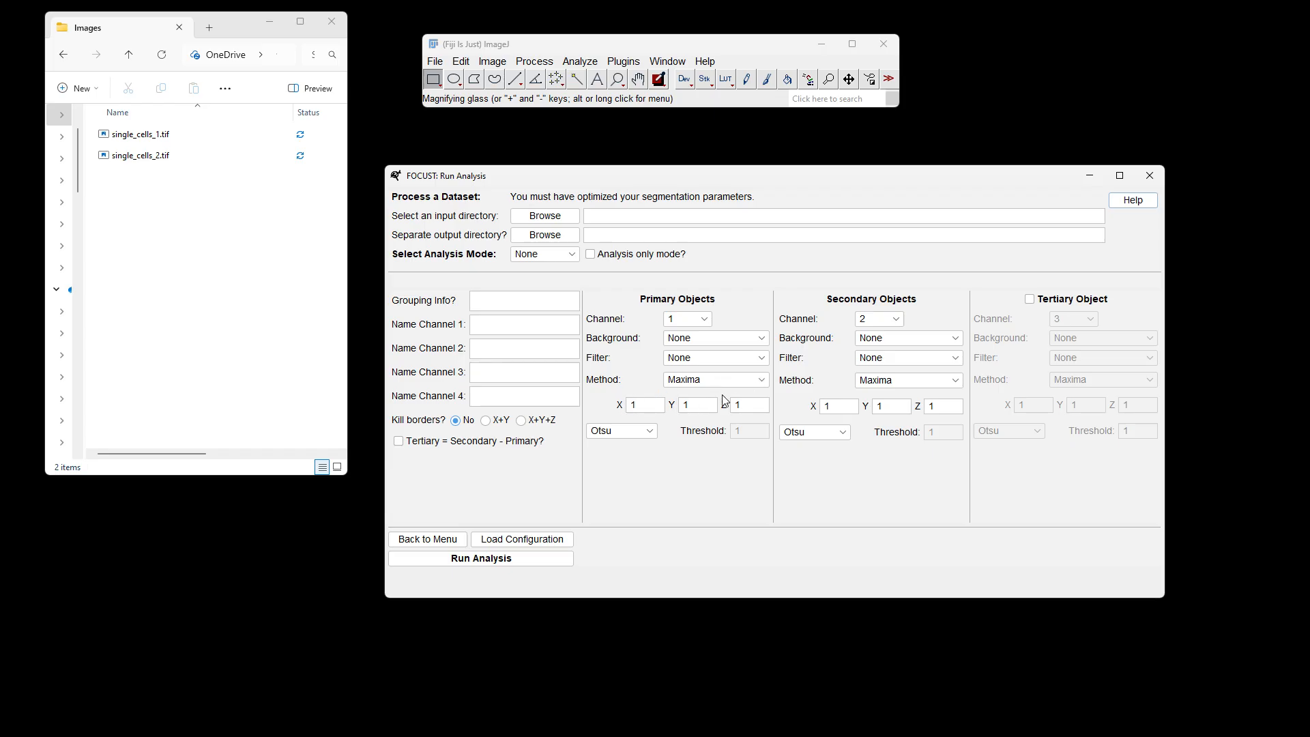
pyautogui.click(636, 434)
pyautogui.click(660, 461)
pyautogui.click(651, 432)
pyautogui.click(682, 488)
pyautogui.click(247, 349)
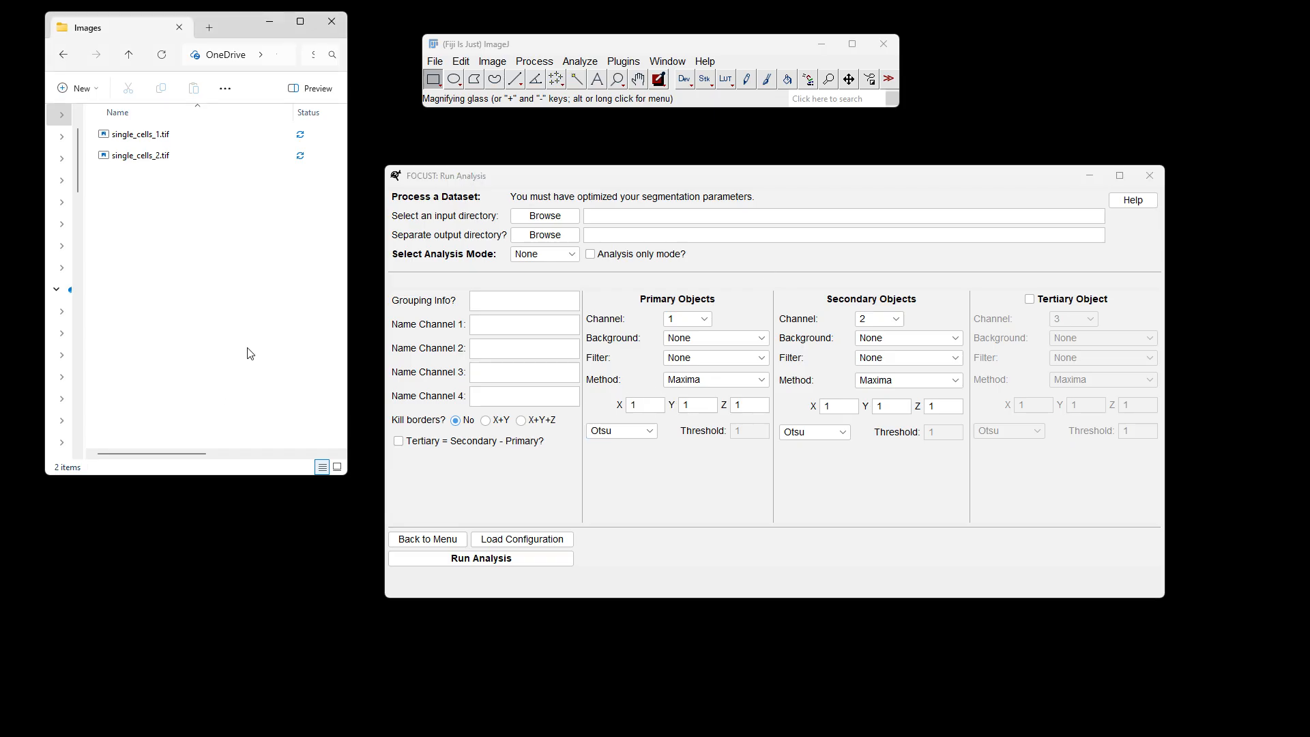
pyautogui.click(728, 510)
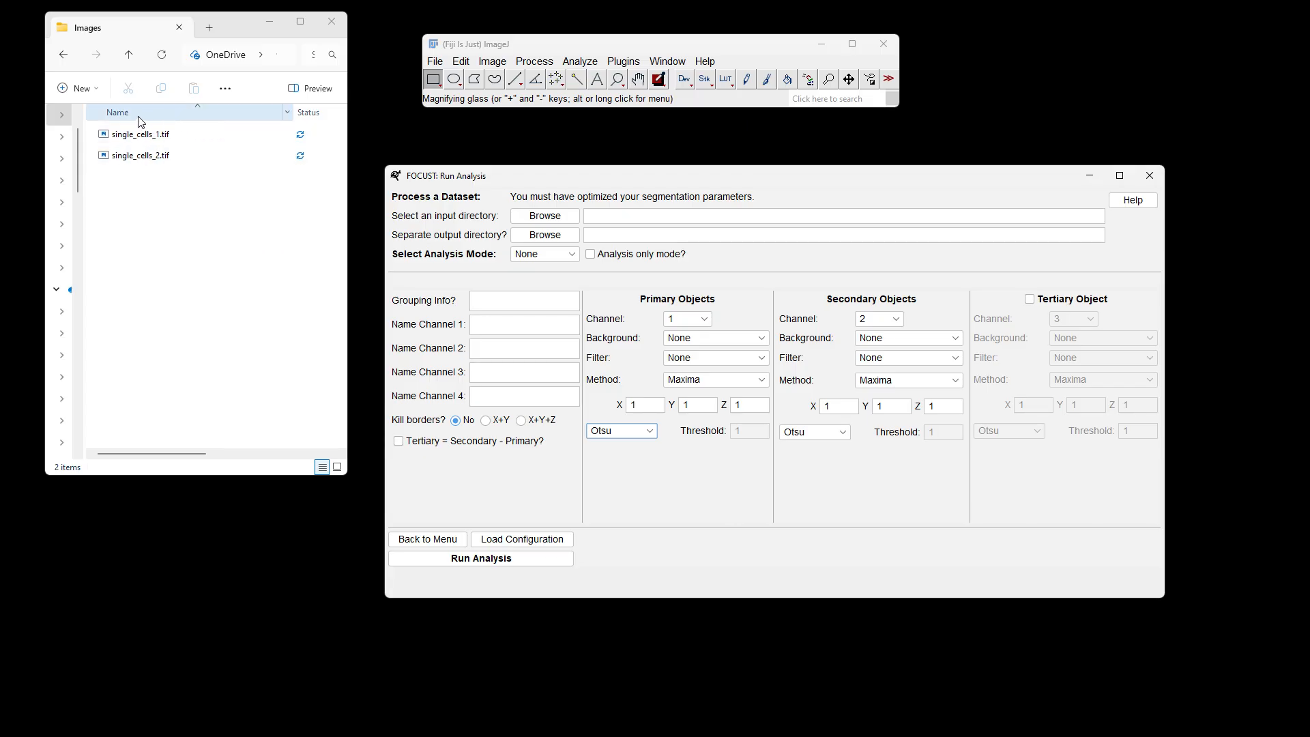
# In File Explorer, go up to the Single Cells folder and inspect the Images folder and FOCUST-Optimization-File.json
pyautogui.click(215, 271)
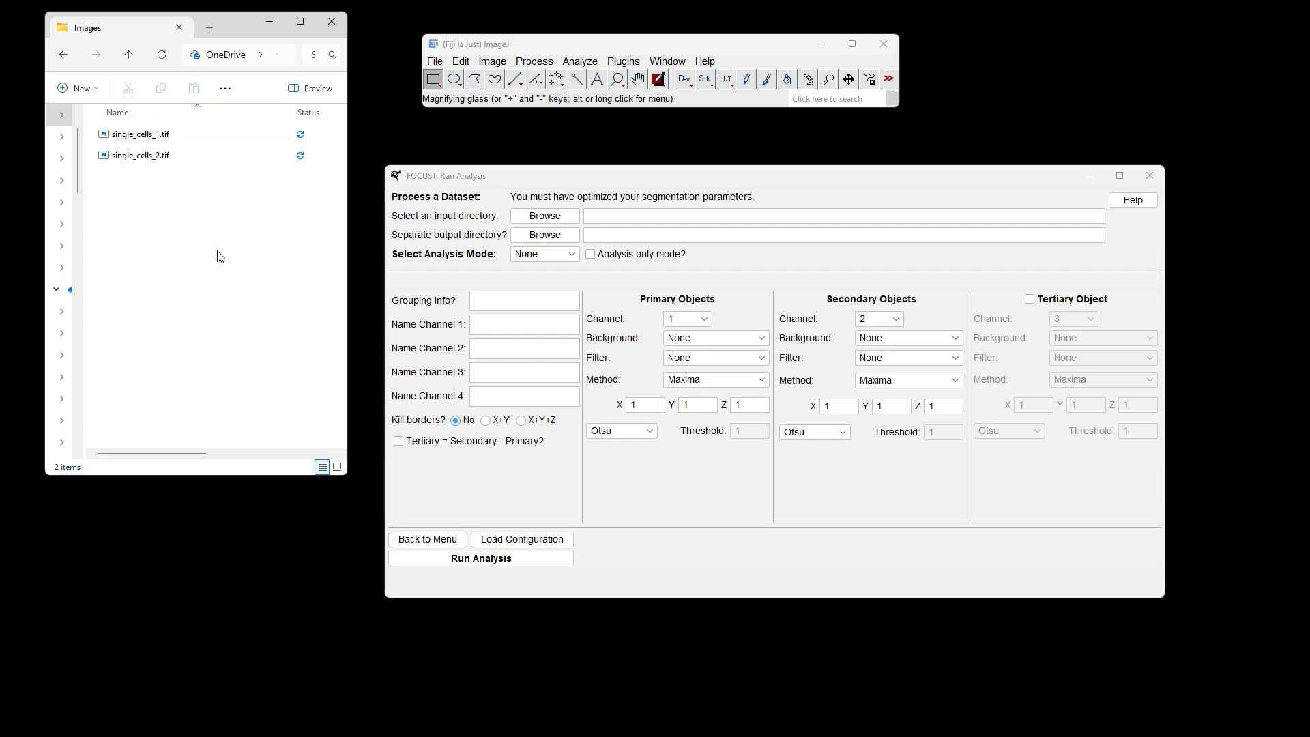
pyautogui.click(71, 54)
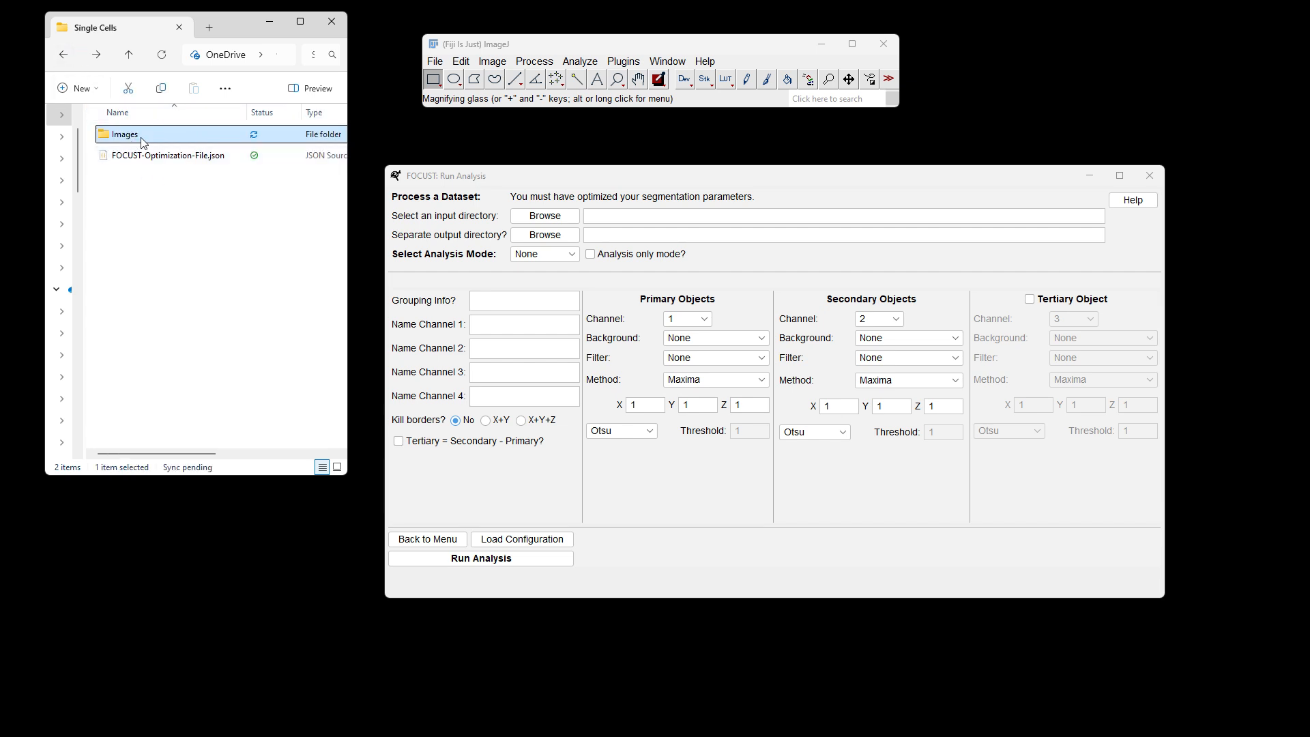
pyautogui.click(145, 155)
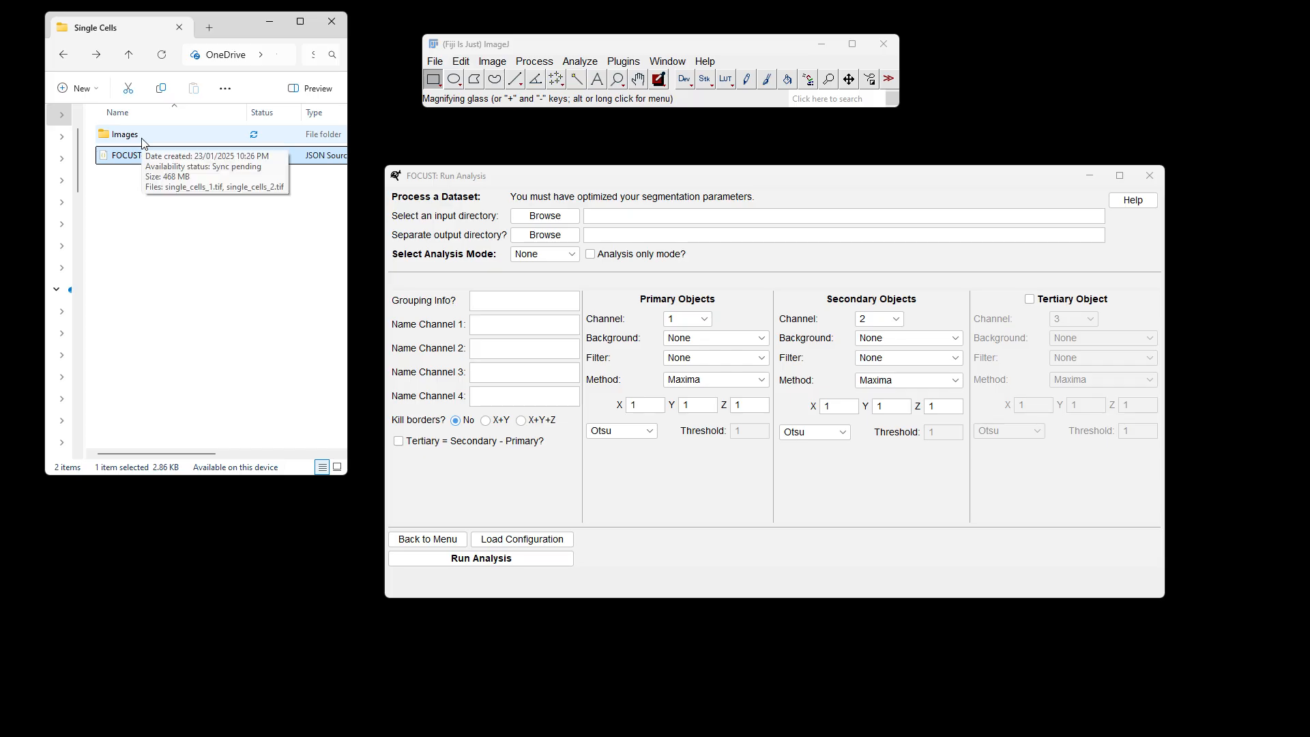
pyautogui.click(172, 202)
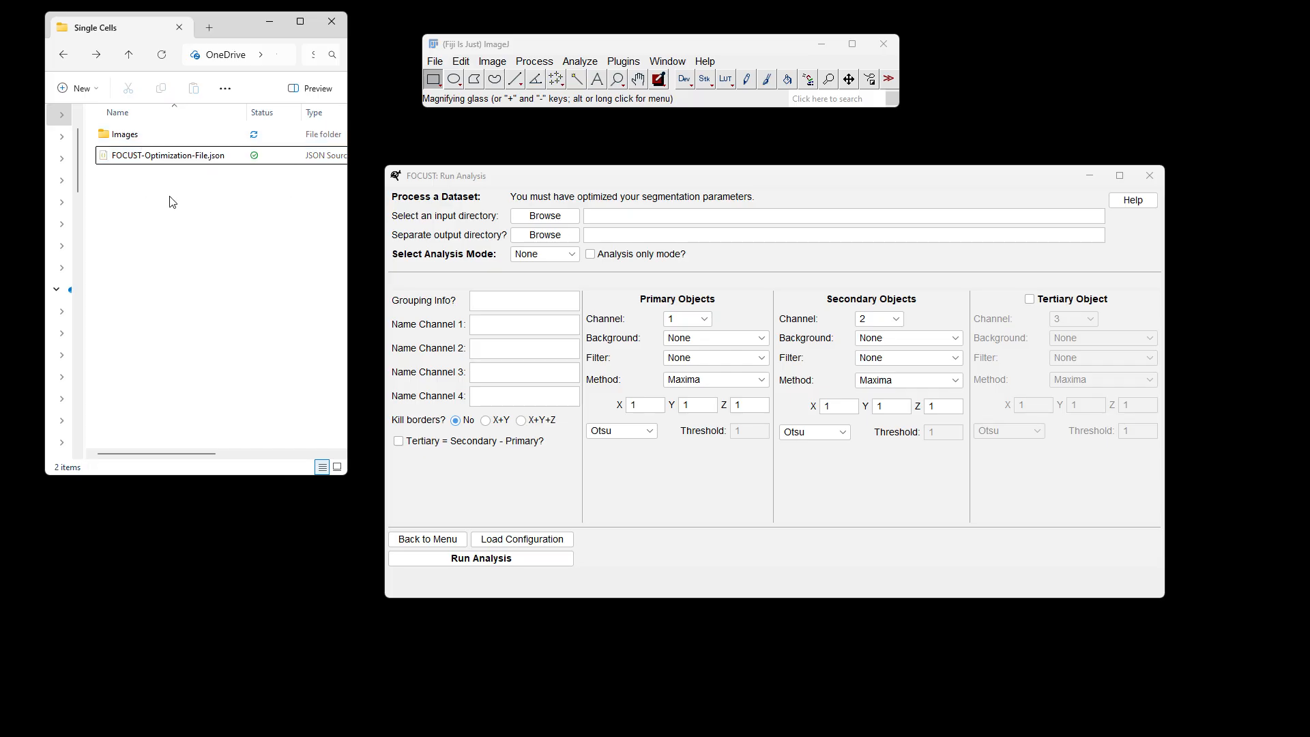
# Load the segmentation configuration from FOCUST-Optimization-File.json in the Single Cells folder
pyautogui.click(546, 537)
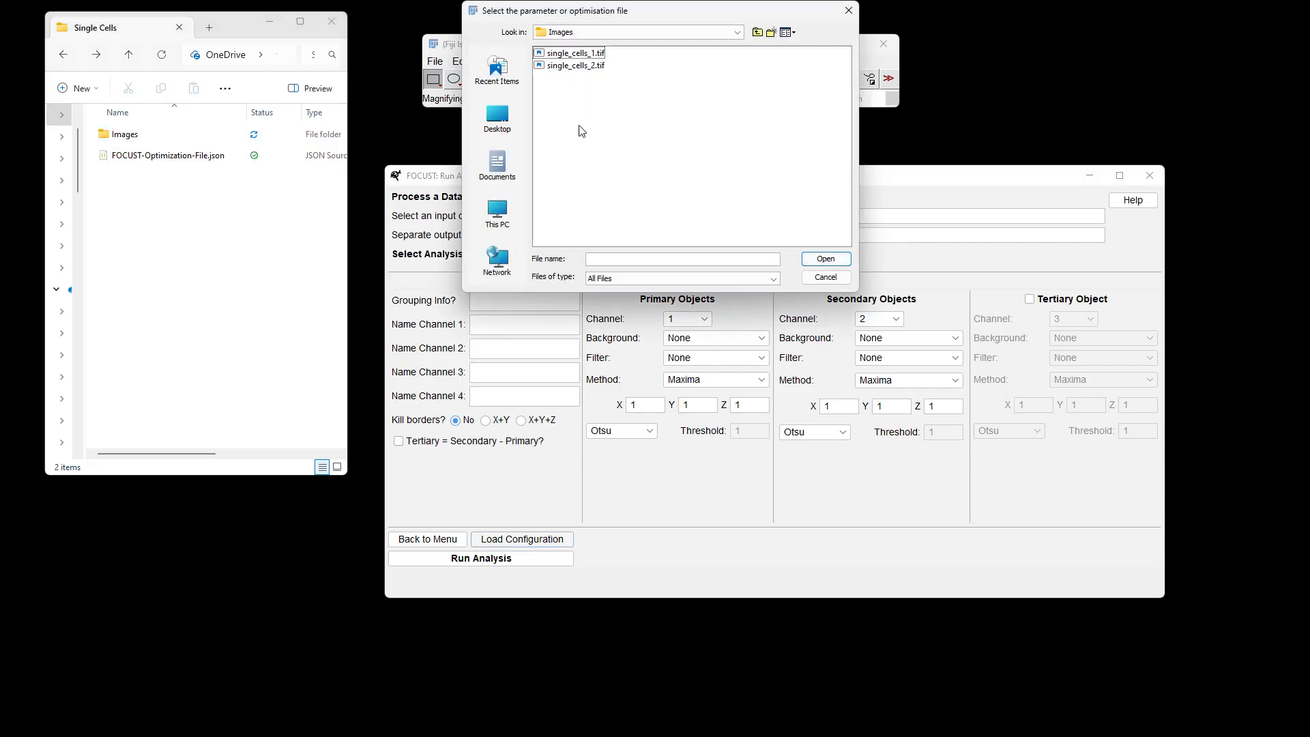
pyautogui.moveTo(545, 13); pyautogui.dragTo(538, 136)
pyautogui.click(750, 158)
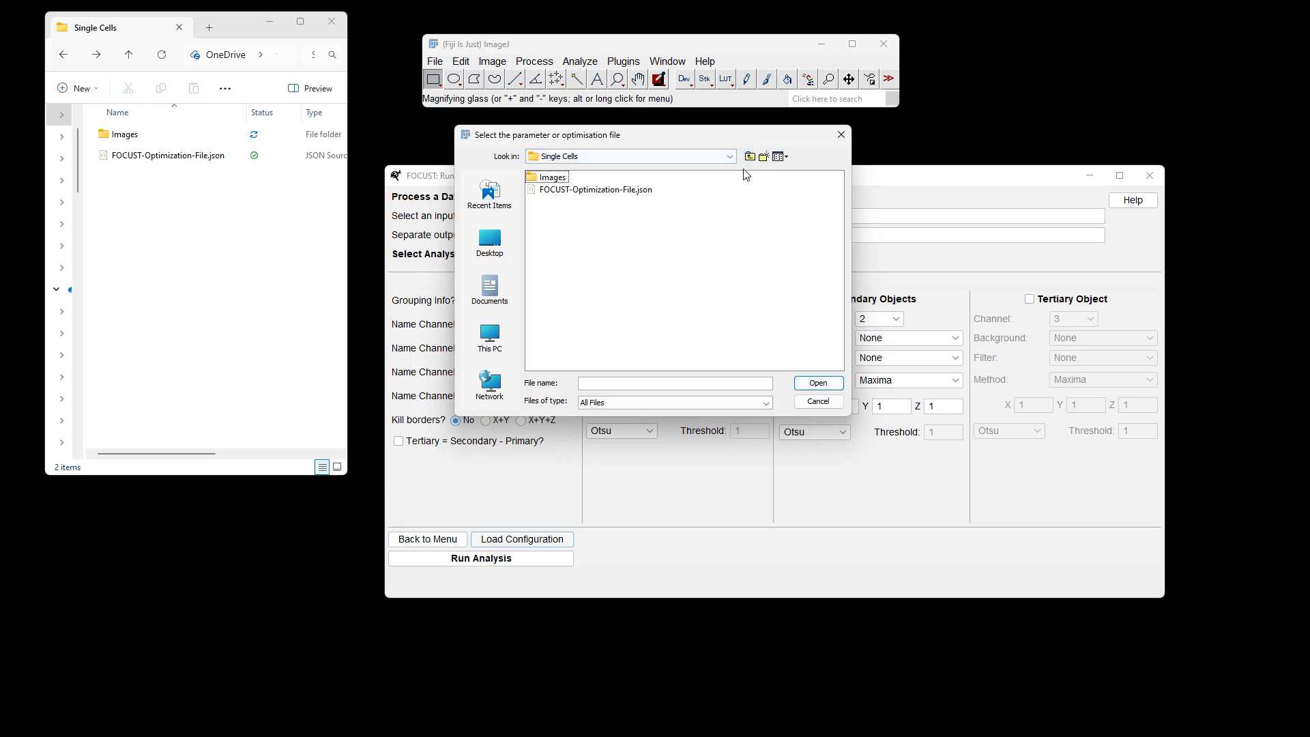
pyautogui.click(616, 191)
pyautogui.click(818, 384)
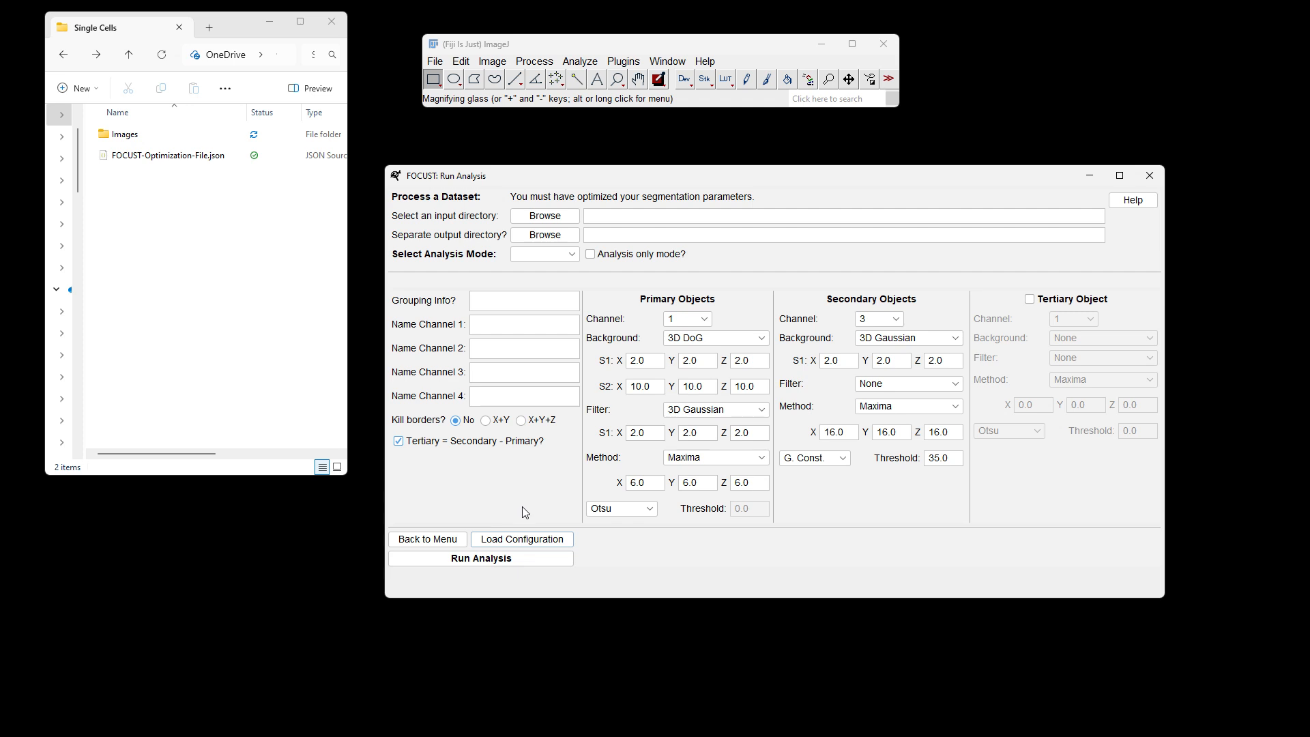
# Turn off generating the tertiary object by subtracting primary from secondary, and enable the separate Tertiary Object settings
pyautogui.click(506, 447)
pyautogui.click(1029, 300)
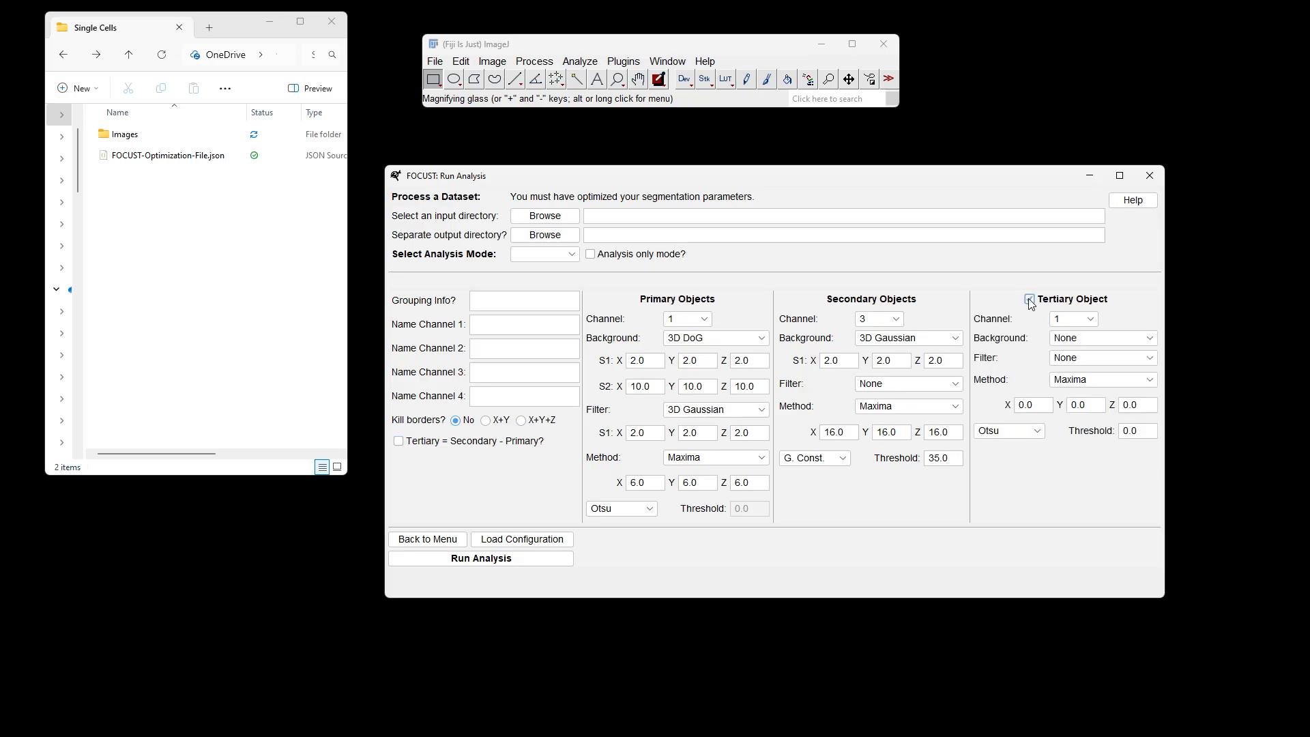
# Turn off the separate Tertiary Object settings and re-enable generating the tertiary object by subtracting primary from secondary
pyautogui.click(1075, 321)
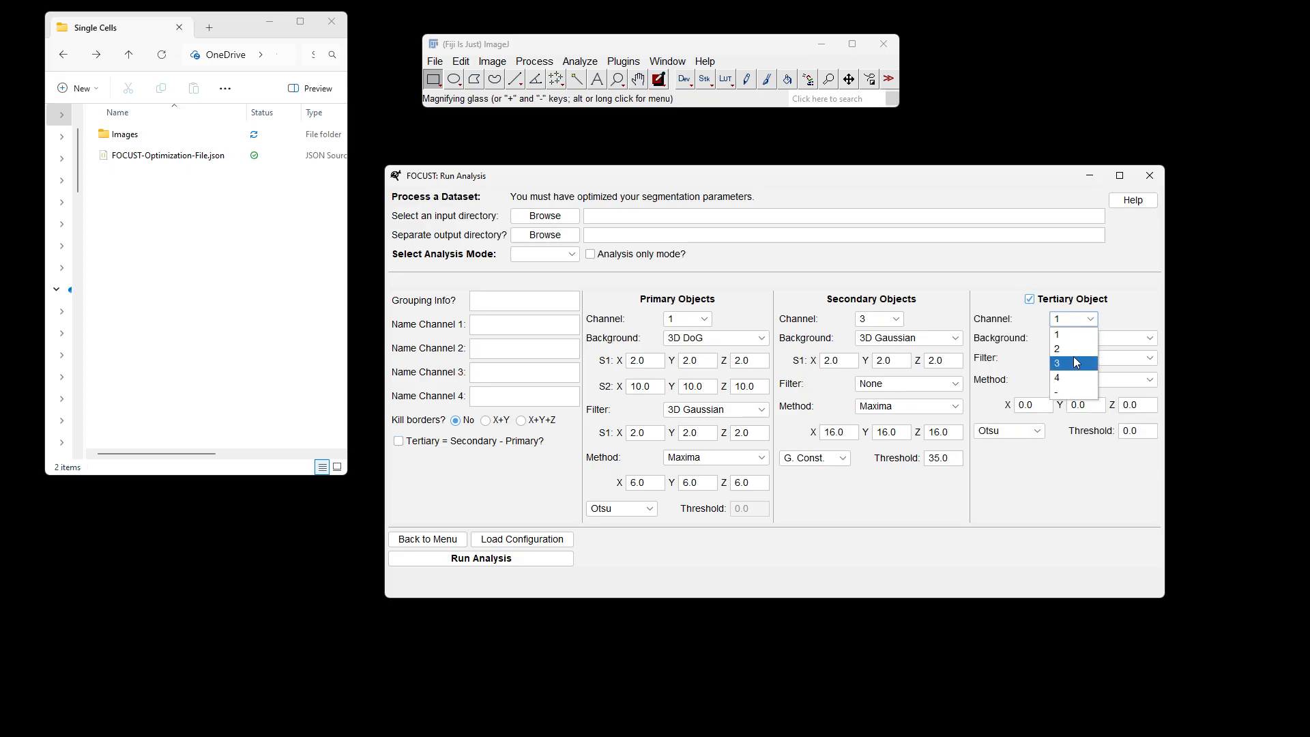
pyautogui.click(1068, 335)
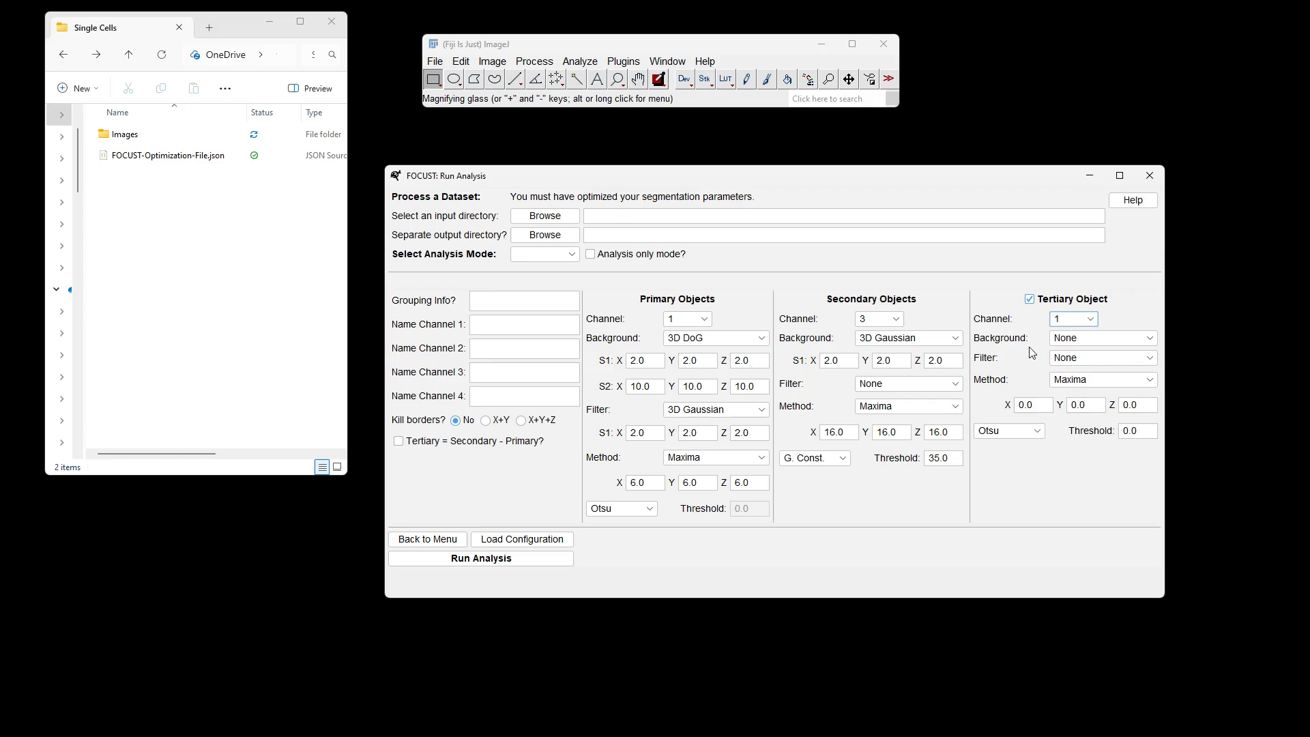
pyautogui.click(1029, 299)
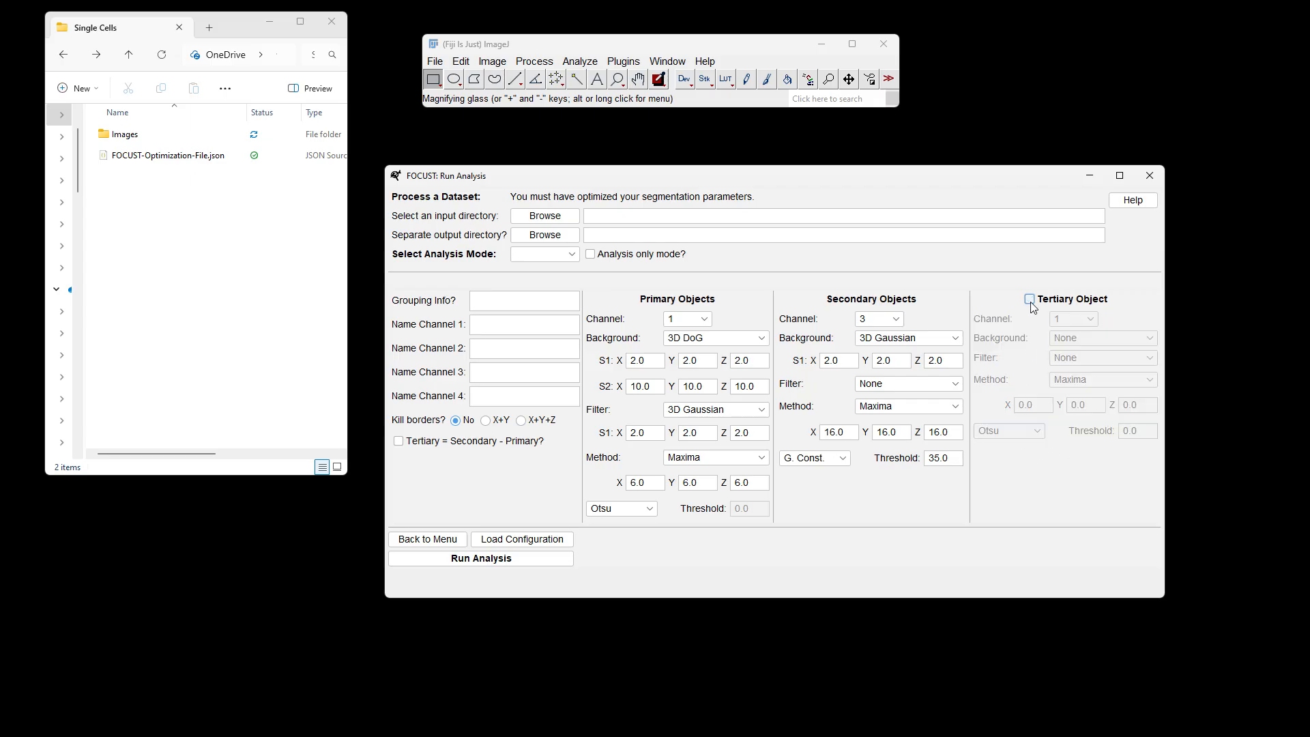
pyautogui.click(398, 440)
# Set the Images folder inside Single Cells as the analysis input directory, and open that folder in File Explorer
pyautogui.click(566, 217)
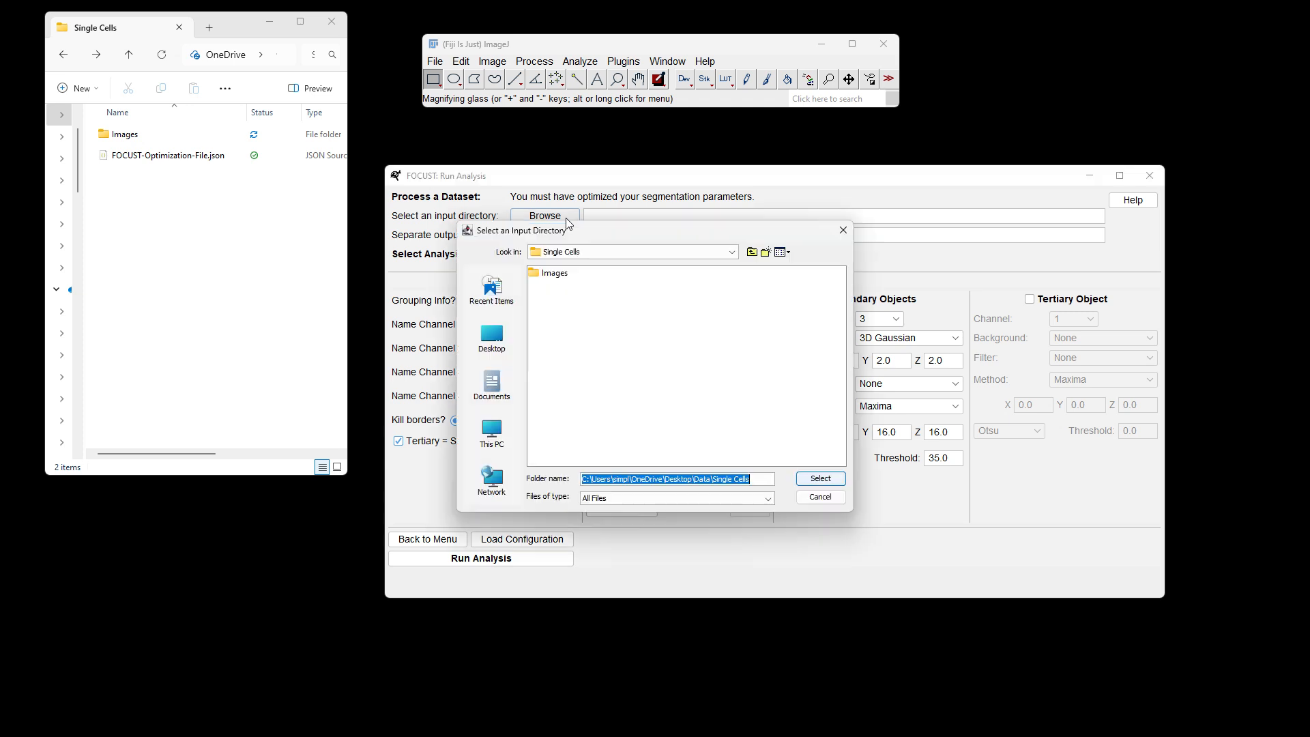
pyautogui.doubleClick(558, 275)
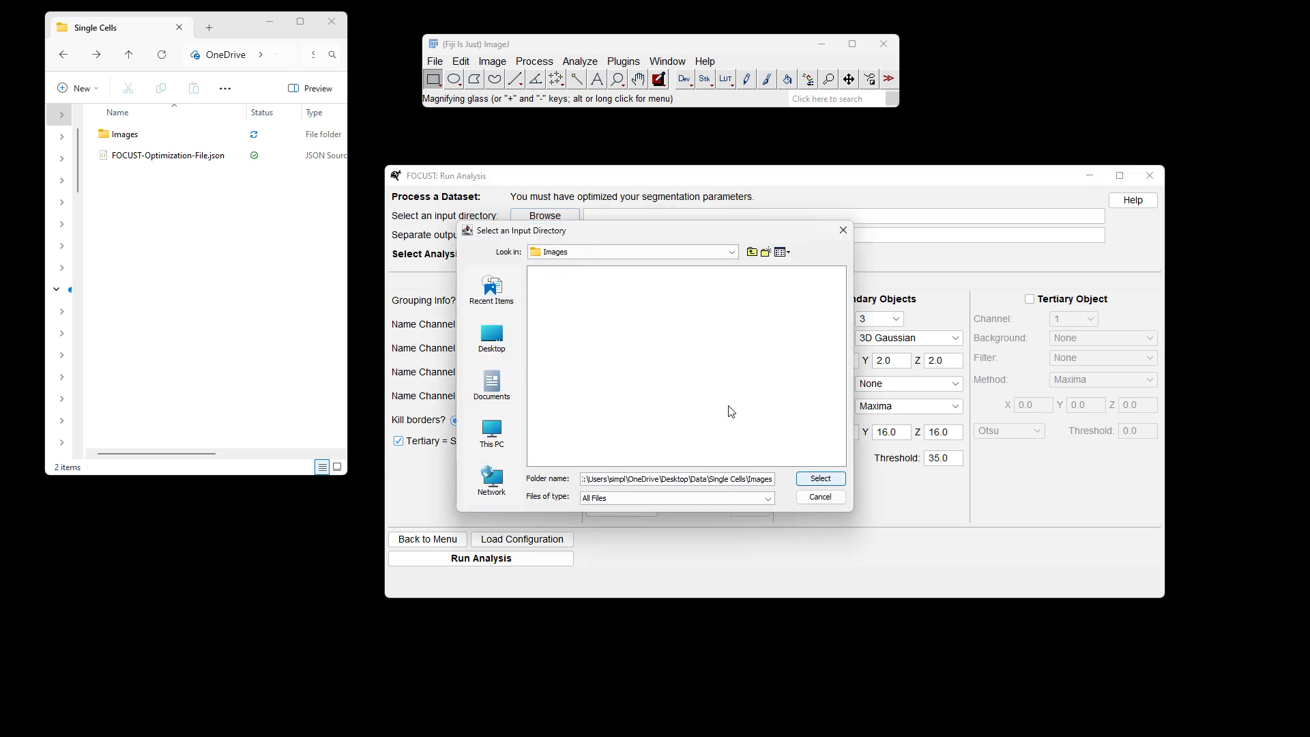
pyautogui.click(813, 482)
pyautogui.doubleClick(136, 136)
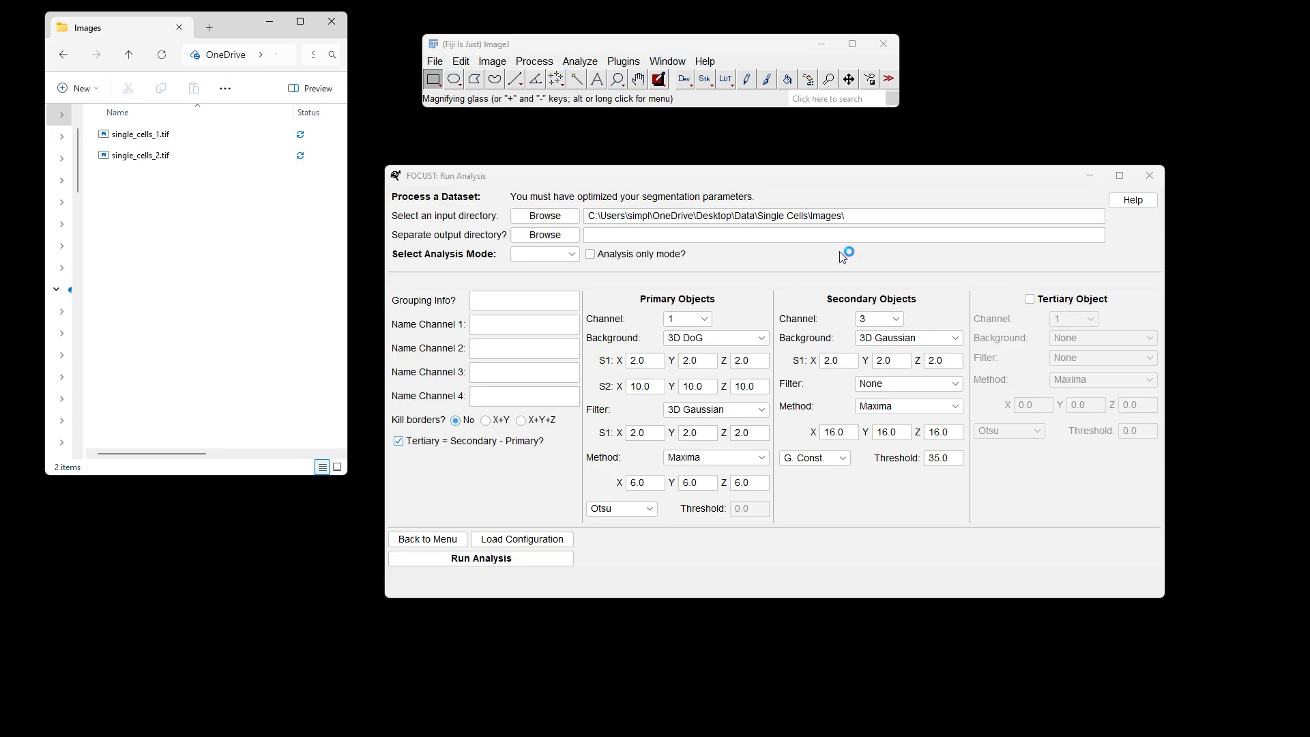
# Set the analysis mode to Single Cell and check the Process Labels options, leaving Process Labels off
pyautogui.click(572, 254)
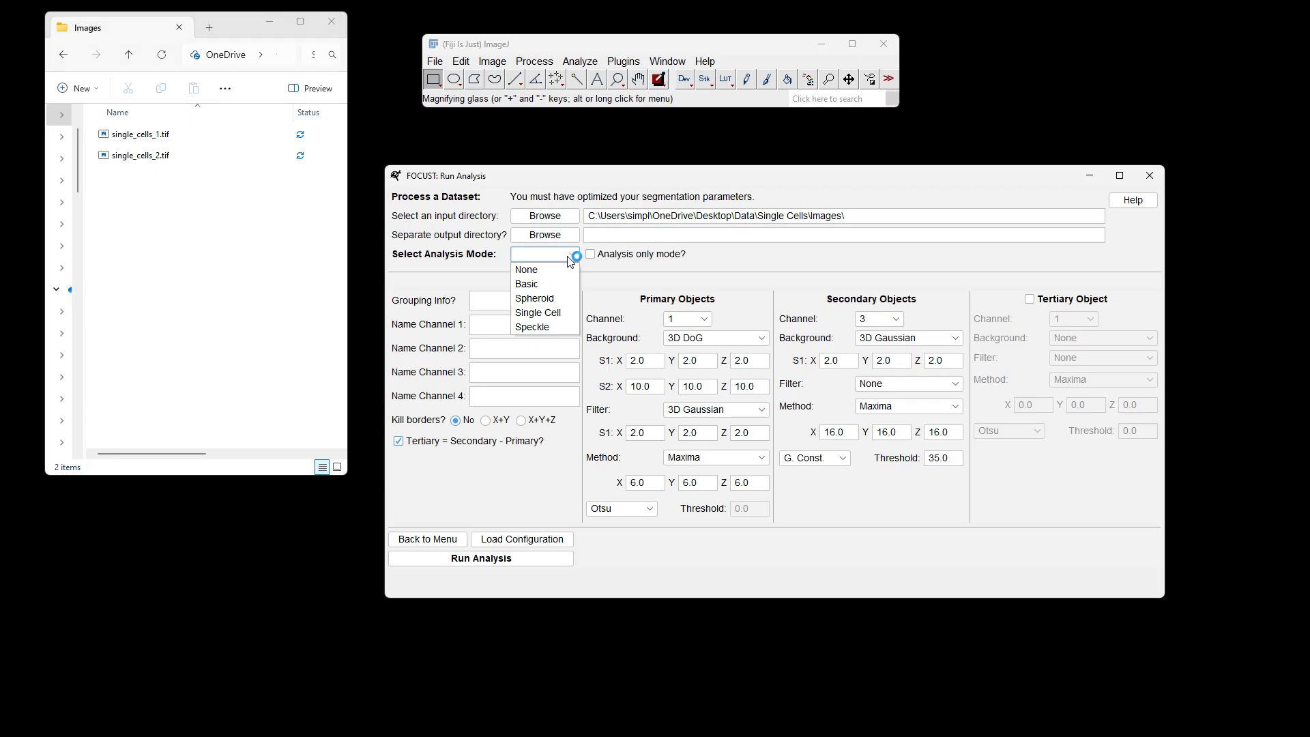
pyautogui.click(551, 314)
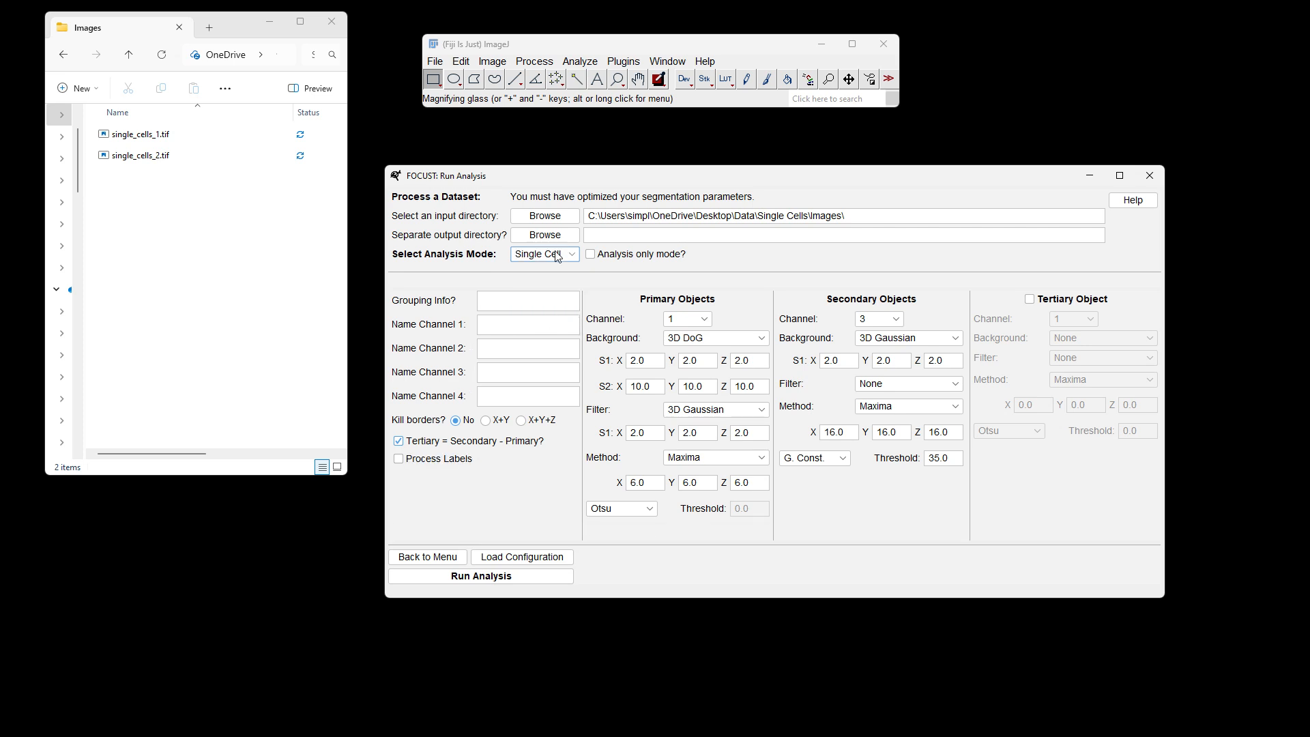
pyautogui.click(399, 459)
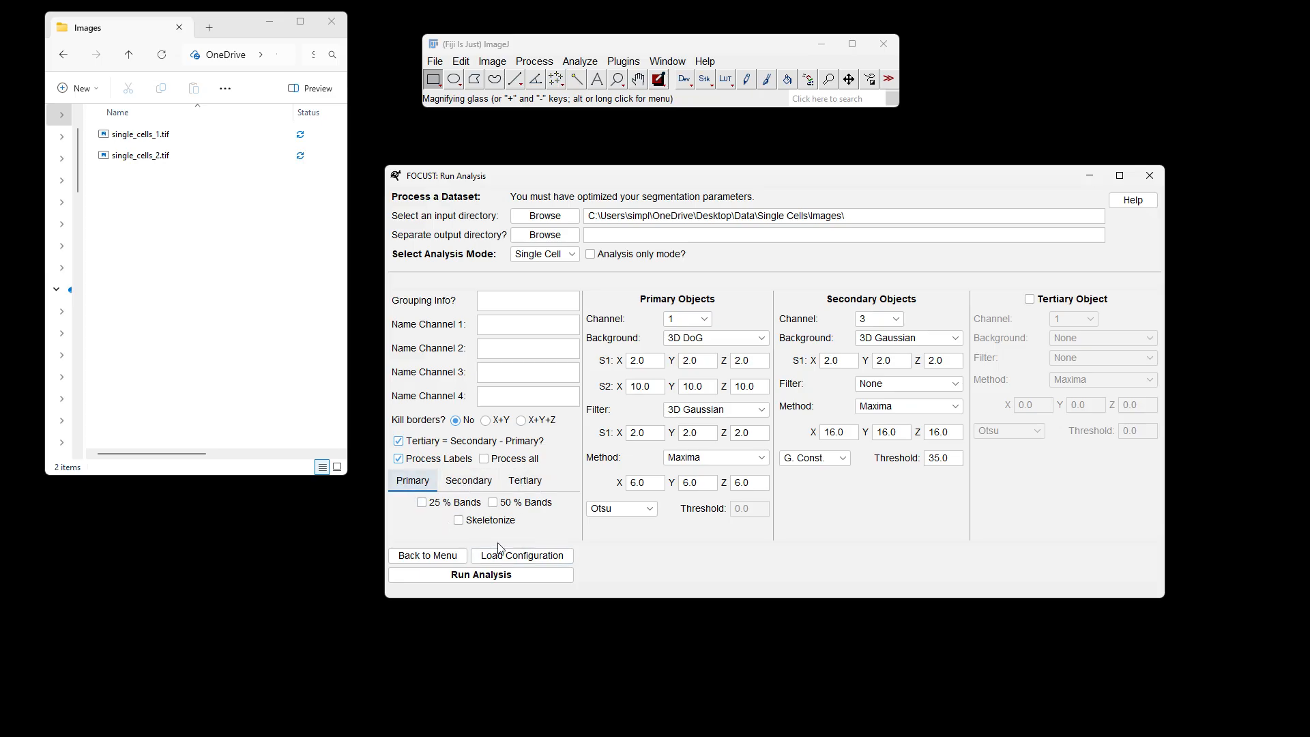
pyautogui.click(399, 459)
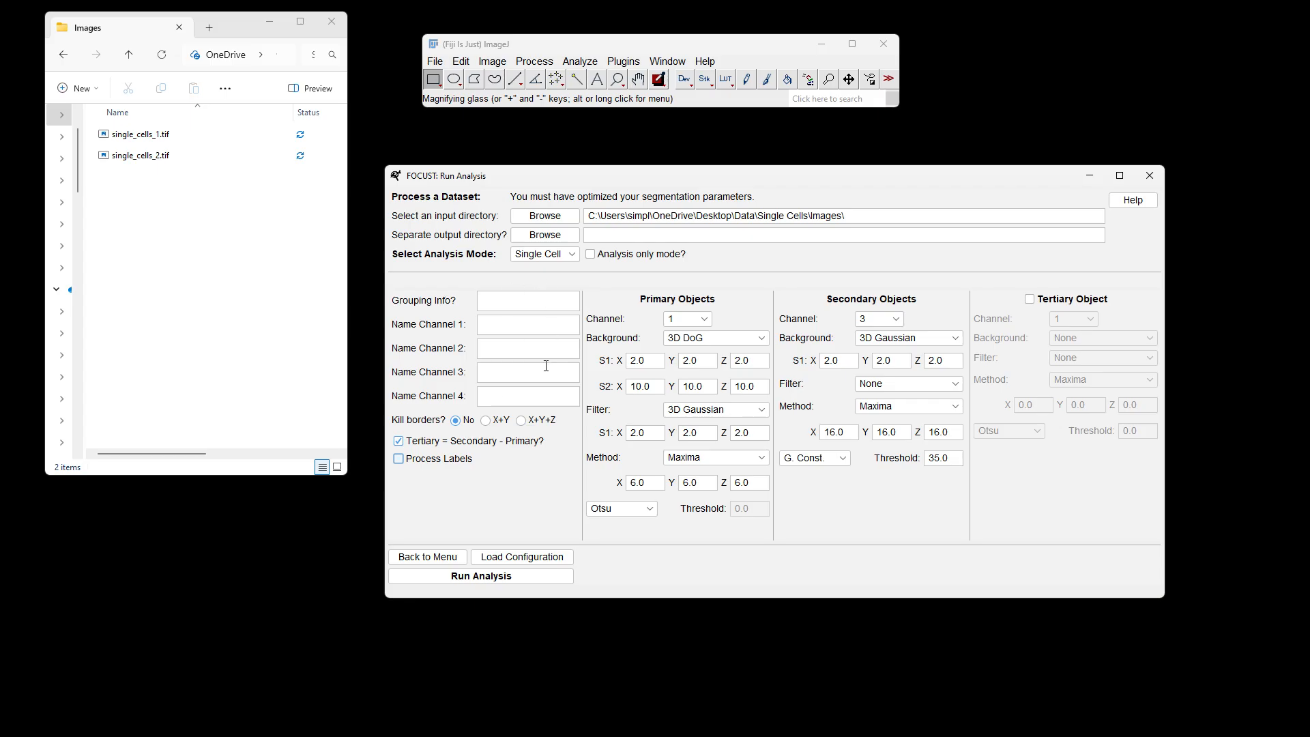
# Enter Test as the grouping info for the dataset
pyautogui.click(498, 302)
pyautogui.click(499, 302)
pyautogui.write('Contr')
pyautogui.press('BackSpace')
pyautogui.press('BackSpace')
pyautogui.press('BackSpace')
pyautogui.press('BackSpace')
pyautogui.press('BackSpace')
pyautogui.press('BackSpace')
pyautogui.write('CX')
pyautogui.press('BackSpace')
pyautogui.press('BackSpace')
pyautogui.press('BackSpace')
pyautogui.write('Test')
# Name channels 1, 2 and 3 DAPI, Pol and Actin, and run the analysis
pyautogui.click(515, 331)
pyautogui.write('DAPI')
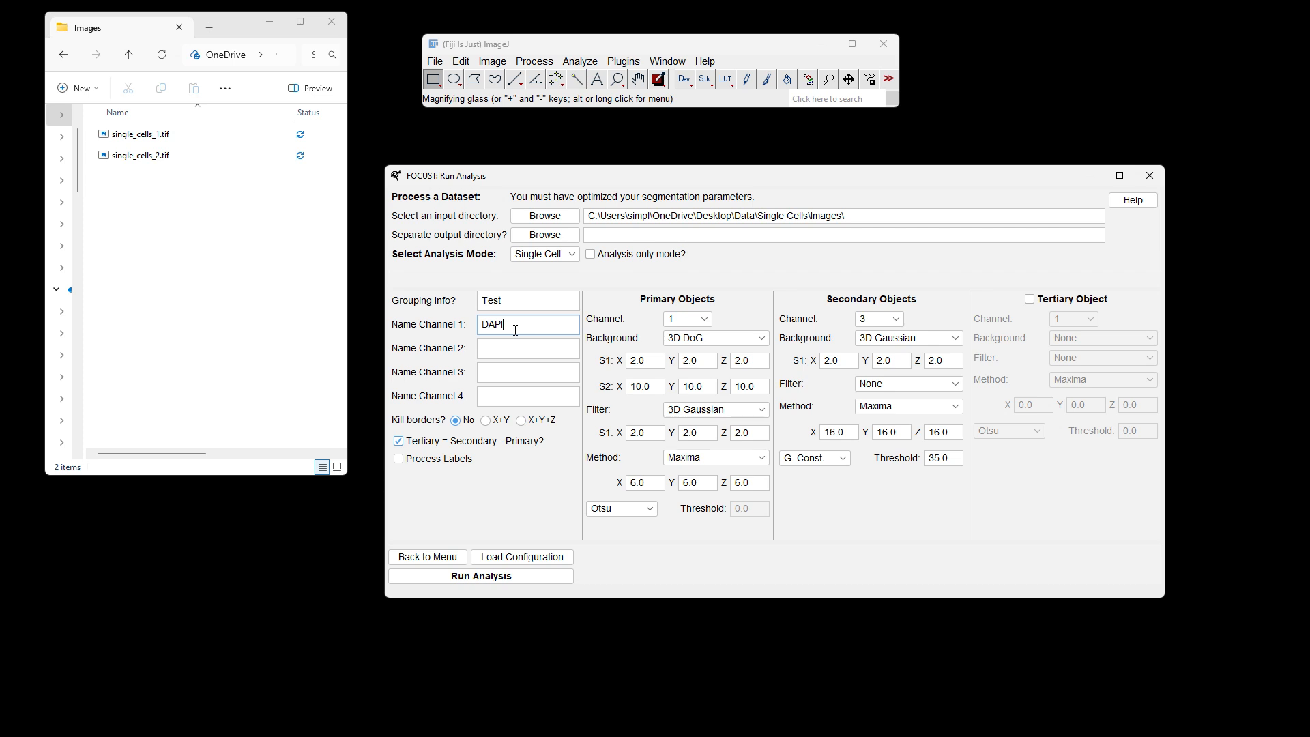
pyautogui.press('Tab')
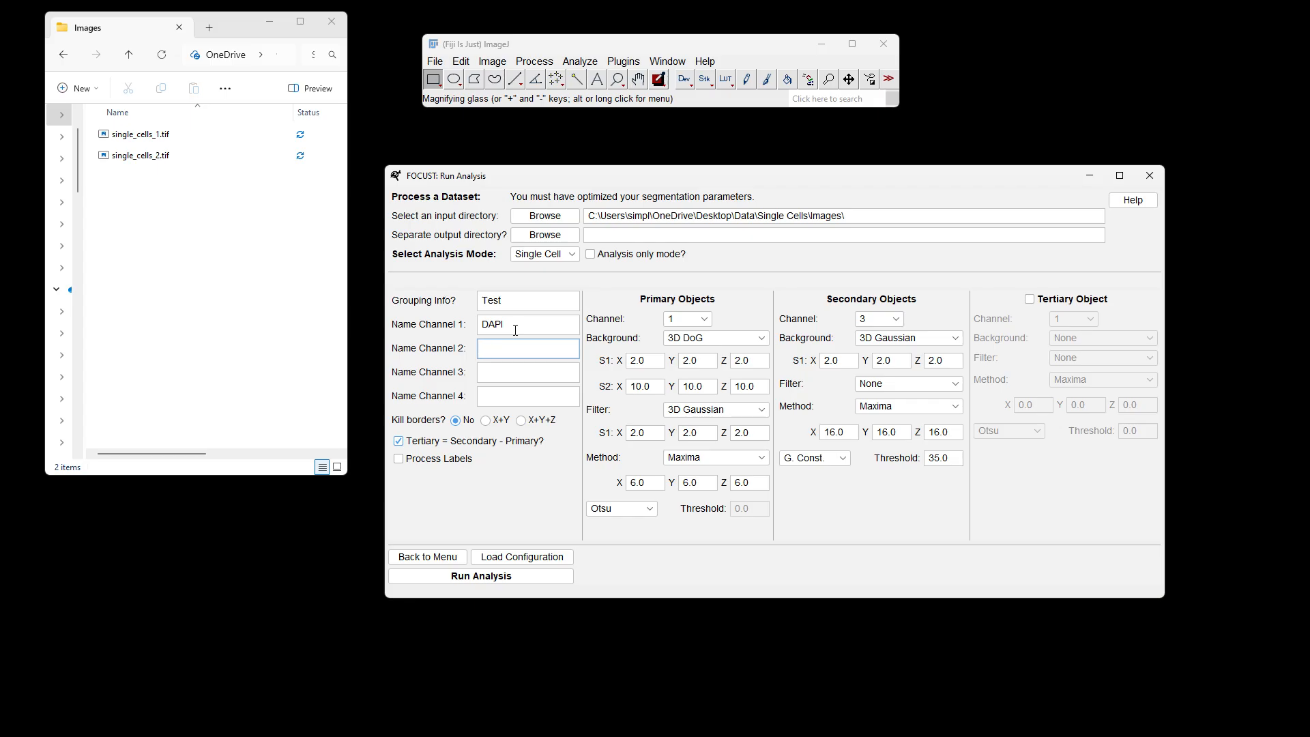
pyautogui.write('Pol')
pyautogui.press('Tab')
pyautogui.write('Act')
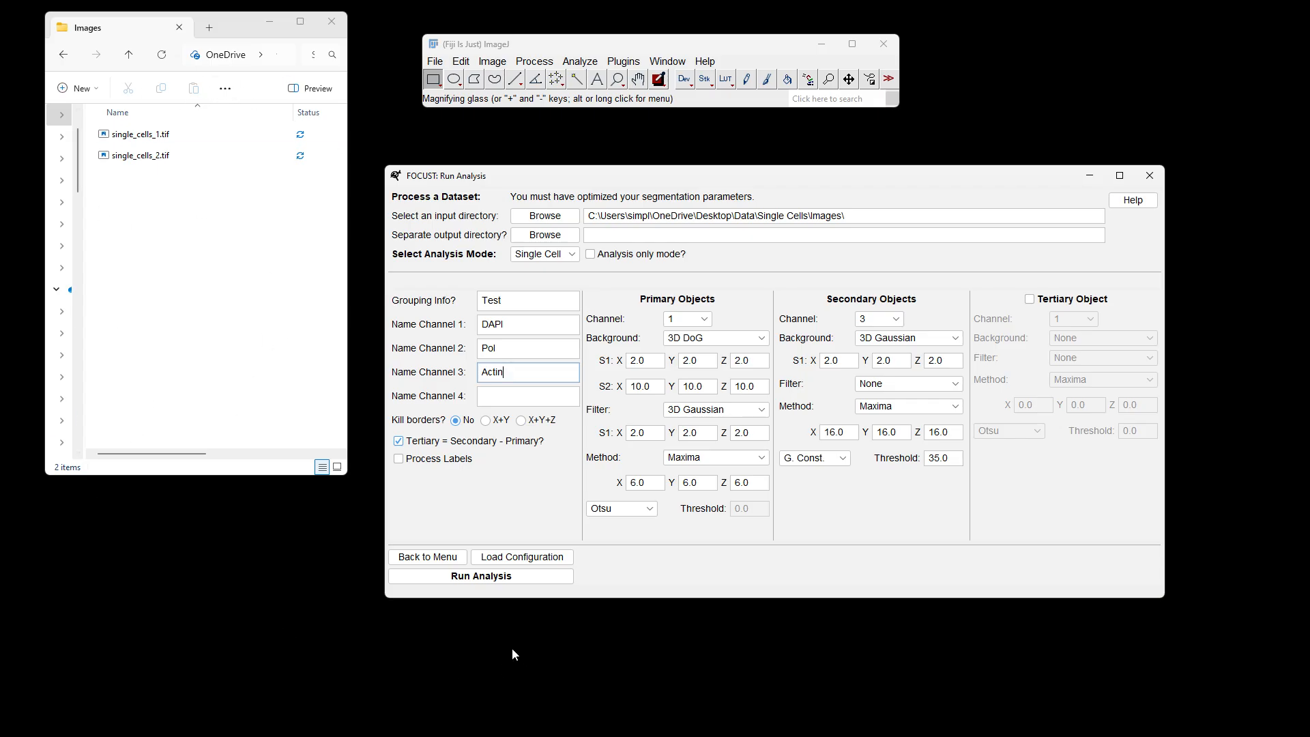
pyautogui.click(503, 580)
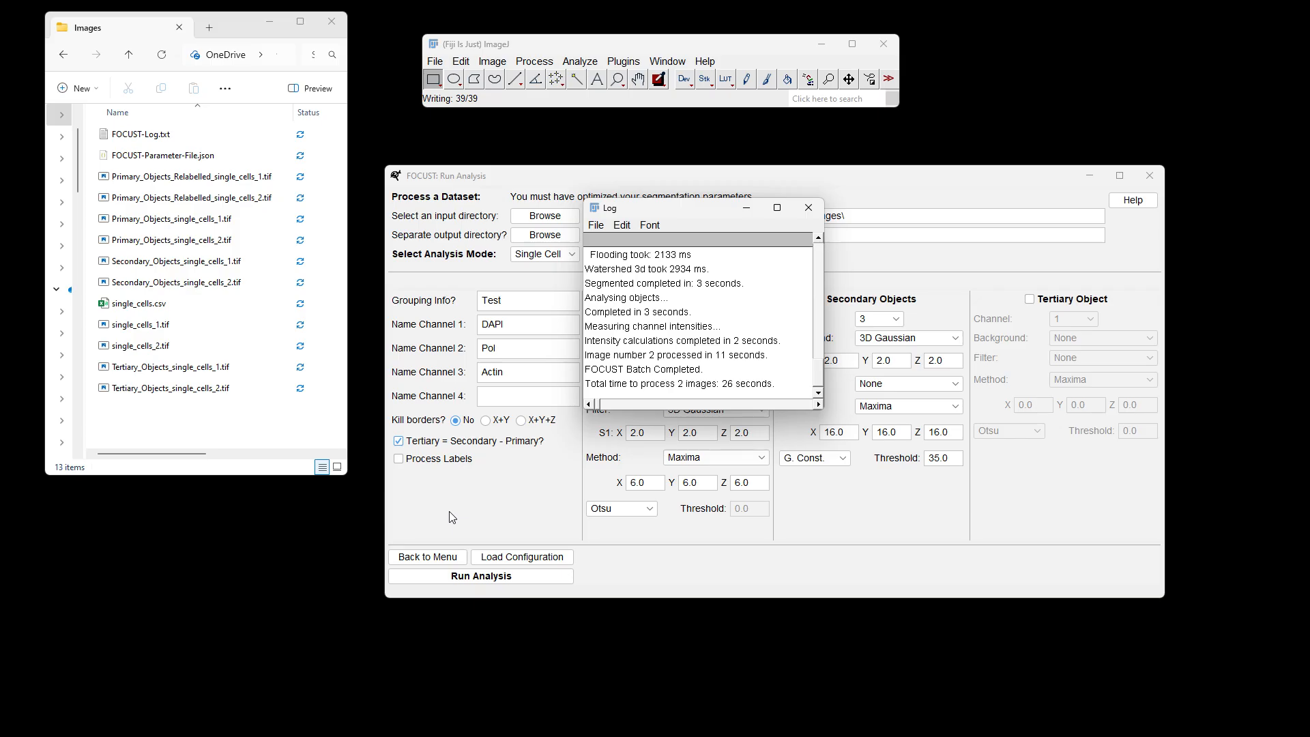
# Review the log's entries on batch completion, total time, segmentation, object analysis, channel intensities and per-image processing, and close the log
pyautogui.click(634, 373)
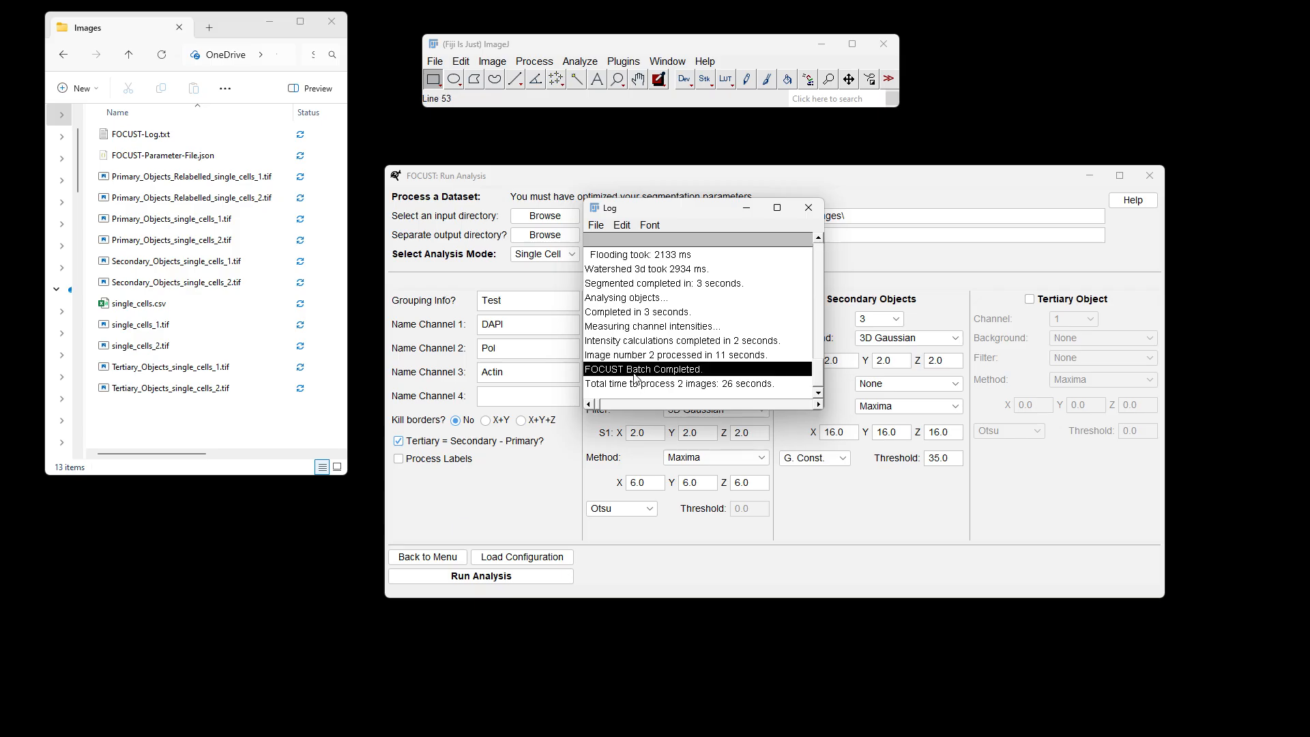
pyautogui.click(688, 384)
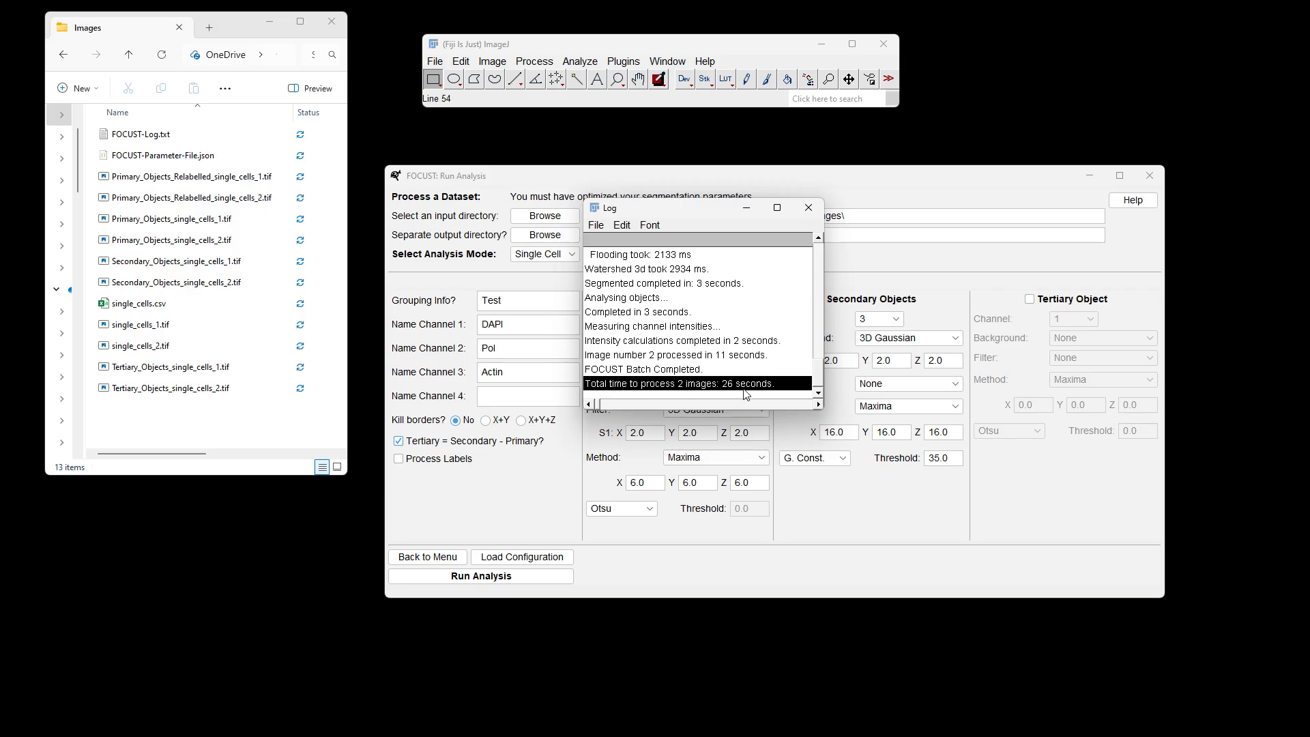
pyautogui.moveTo(818, 374); pyautogui.dragTo(825, 312)
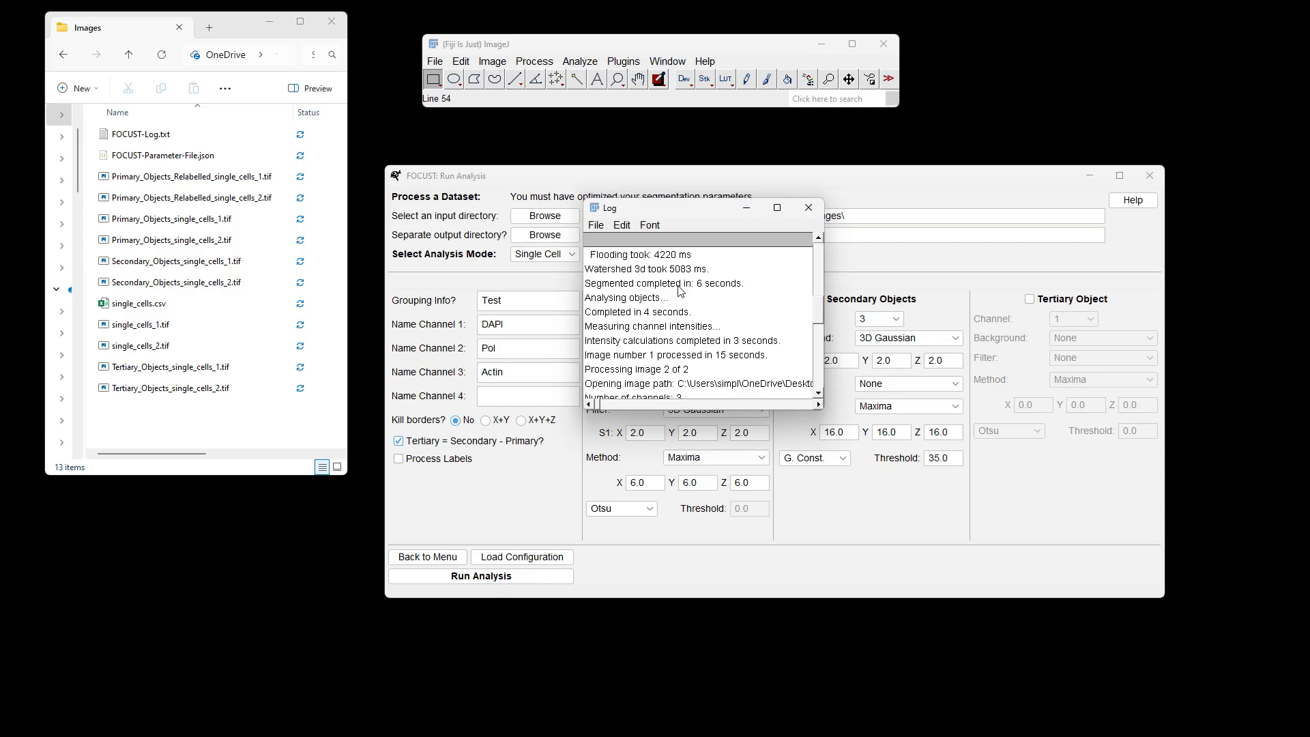
pyautogui.click(622, 284)
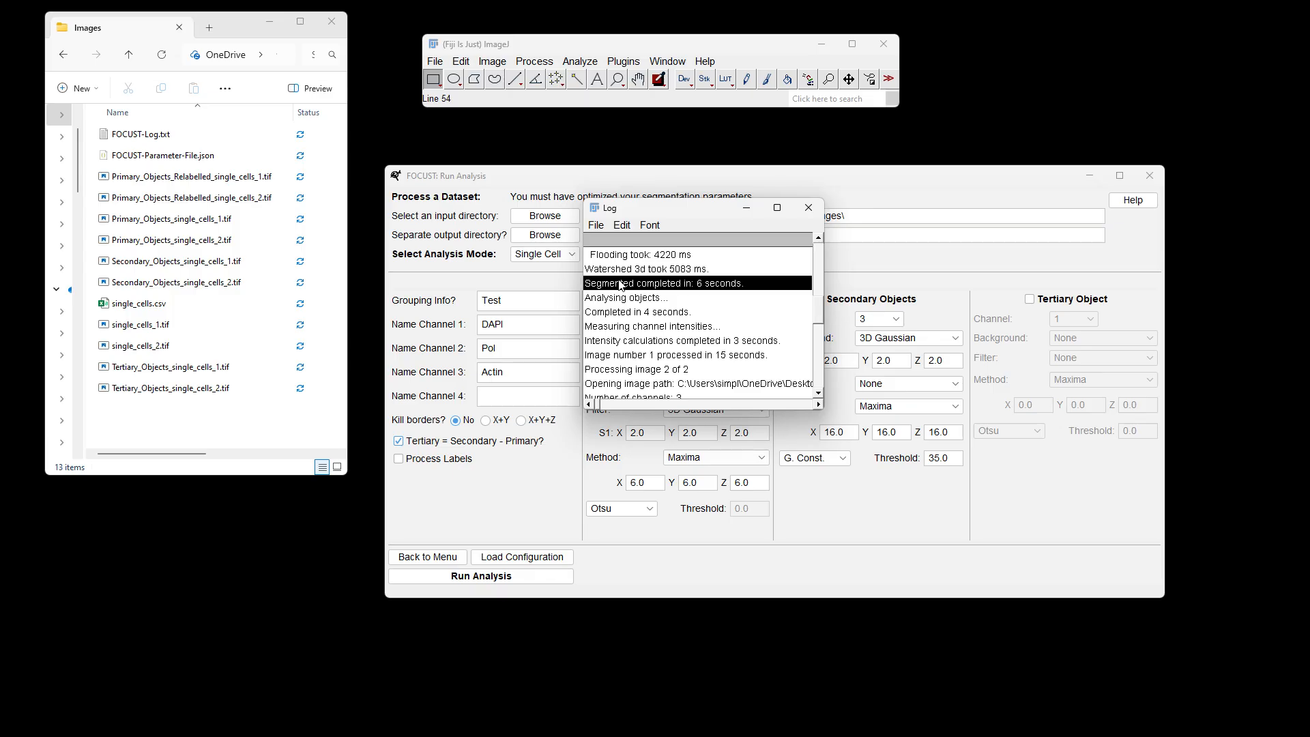
pyautogui.click(627, 302)
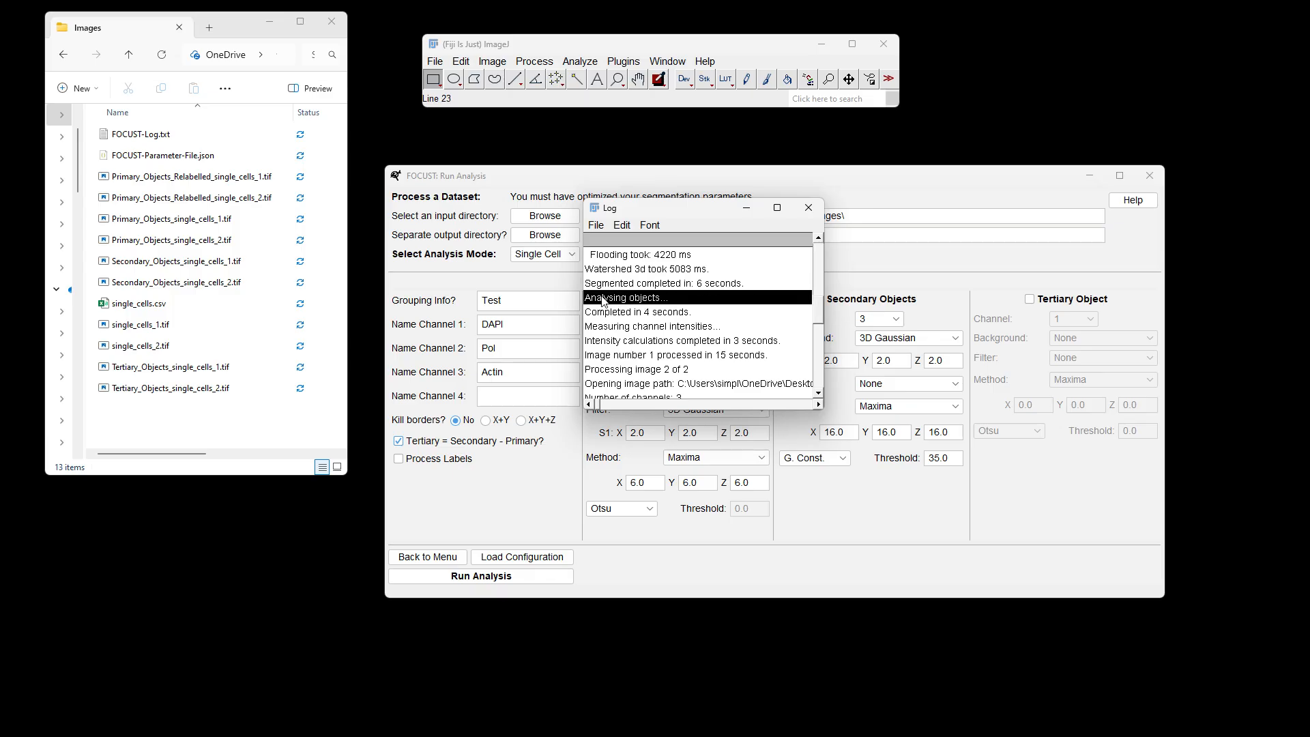
pyautogui.click(599, 329)
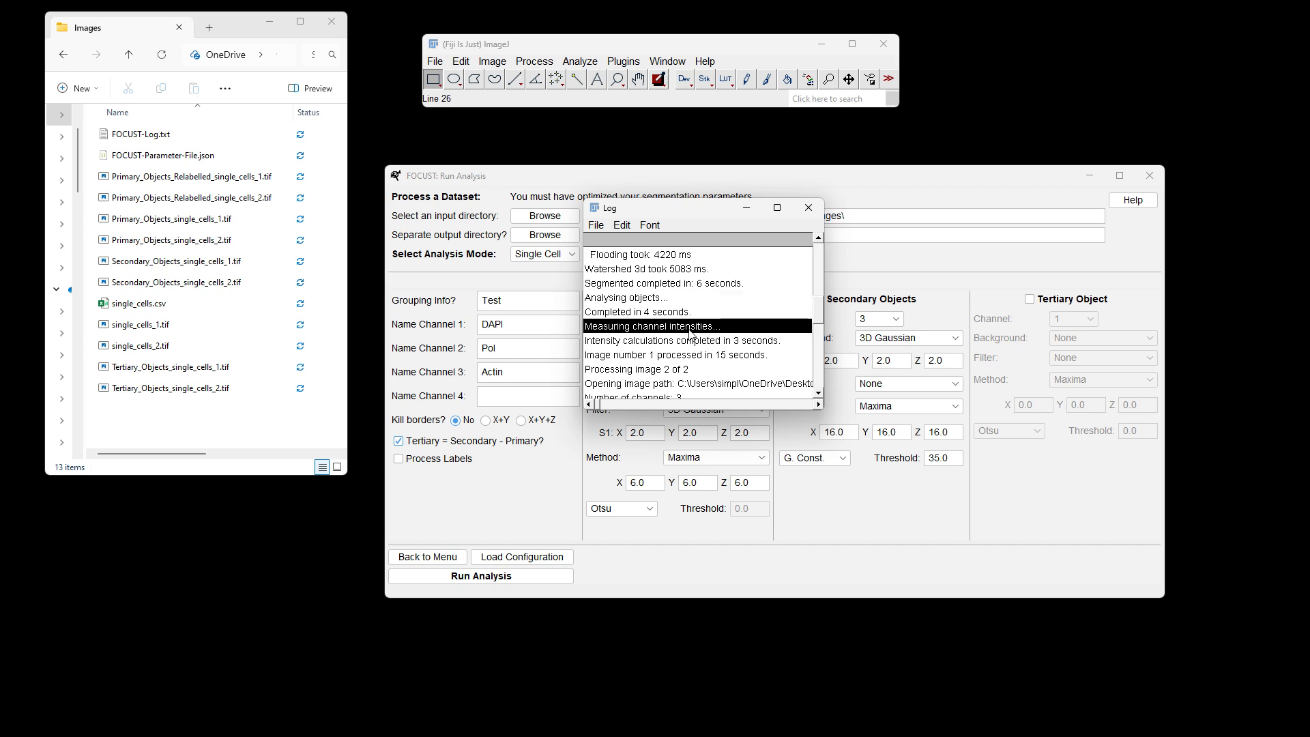
pyautogui.click(627, 353)
pyautogui.click(645, 370)
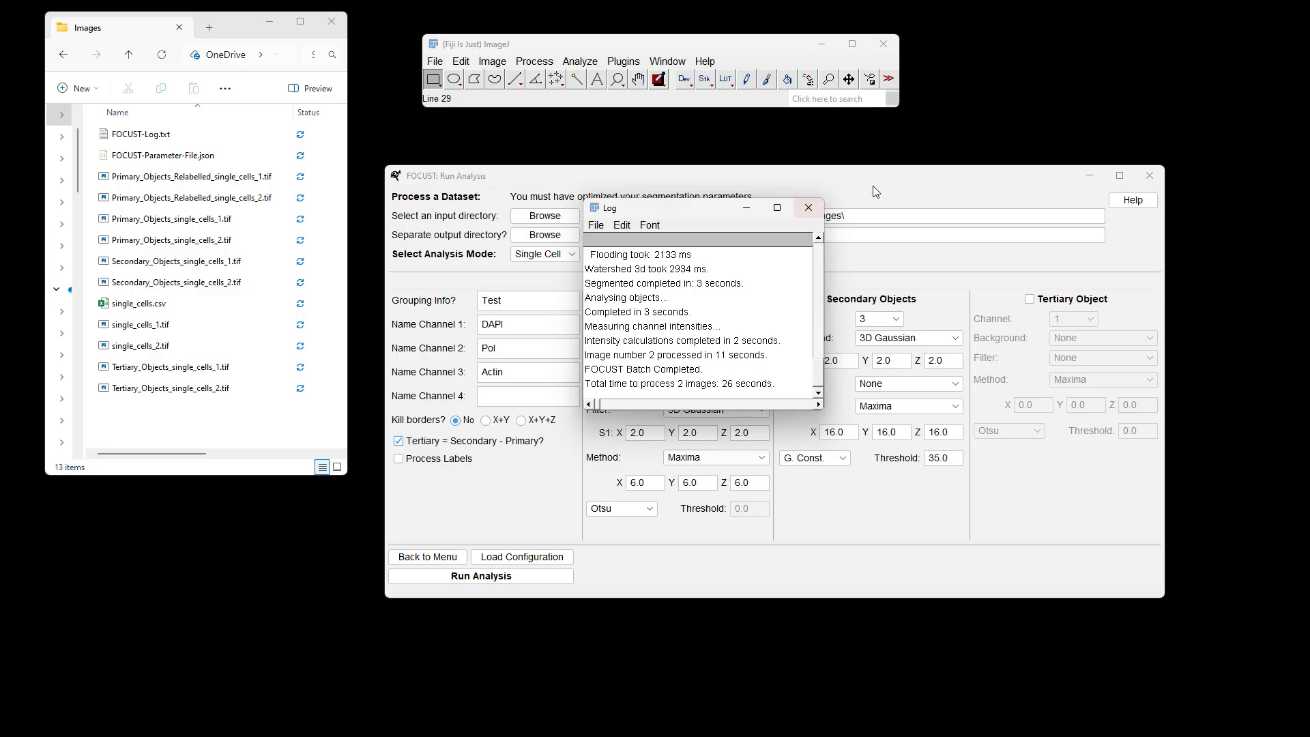
pyautogui.click(808, 207)
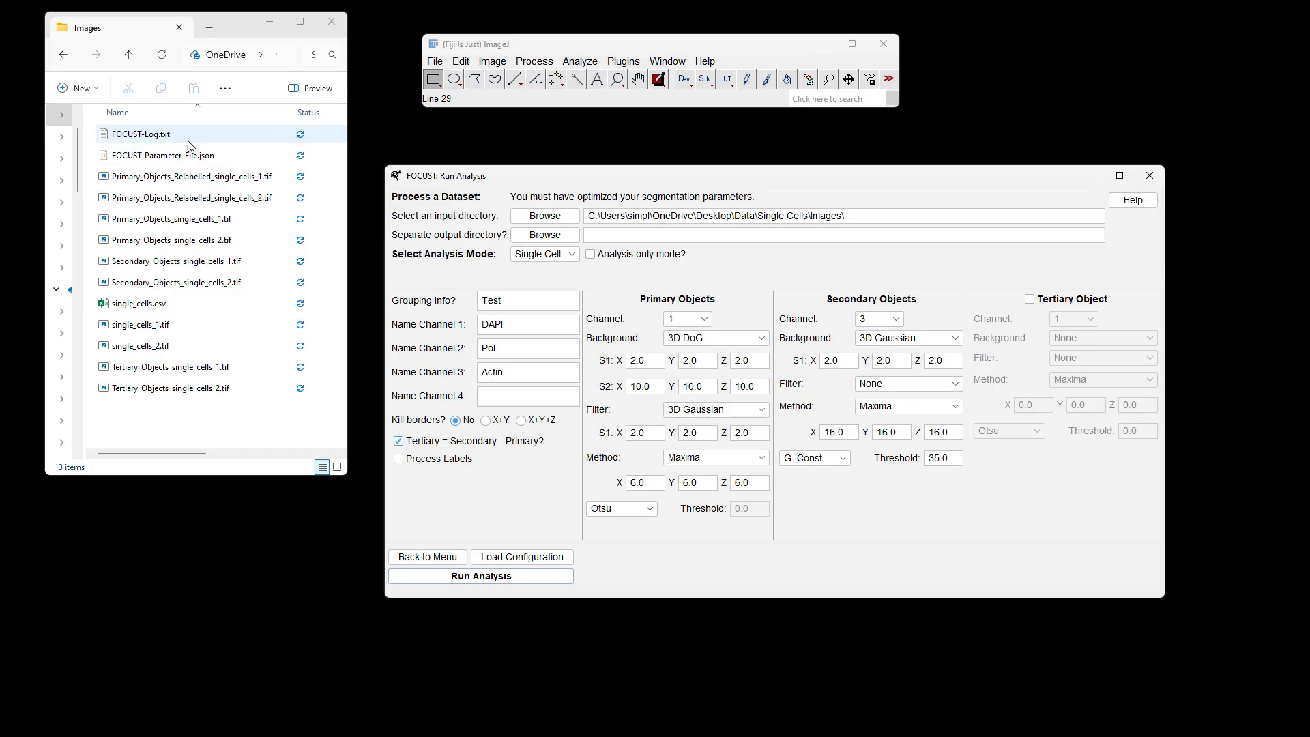
# In File Explorer, inspect FOCUST-Log.txt, FOCUST-Parameter-File.json, single_cells.csv and the source image single_cells_1.tif in the Images folder
pyautogui.click(154, 137)
pyautogui.click(136, 158)
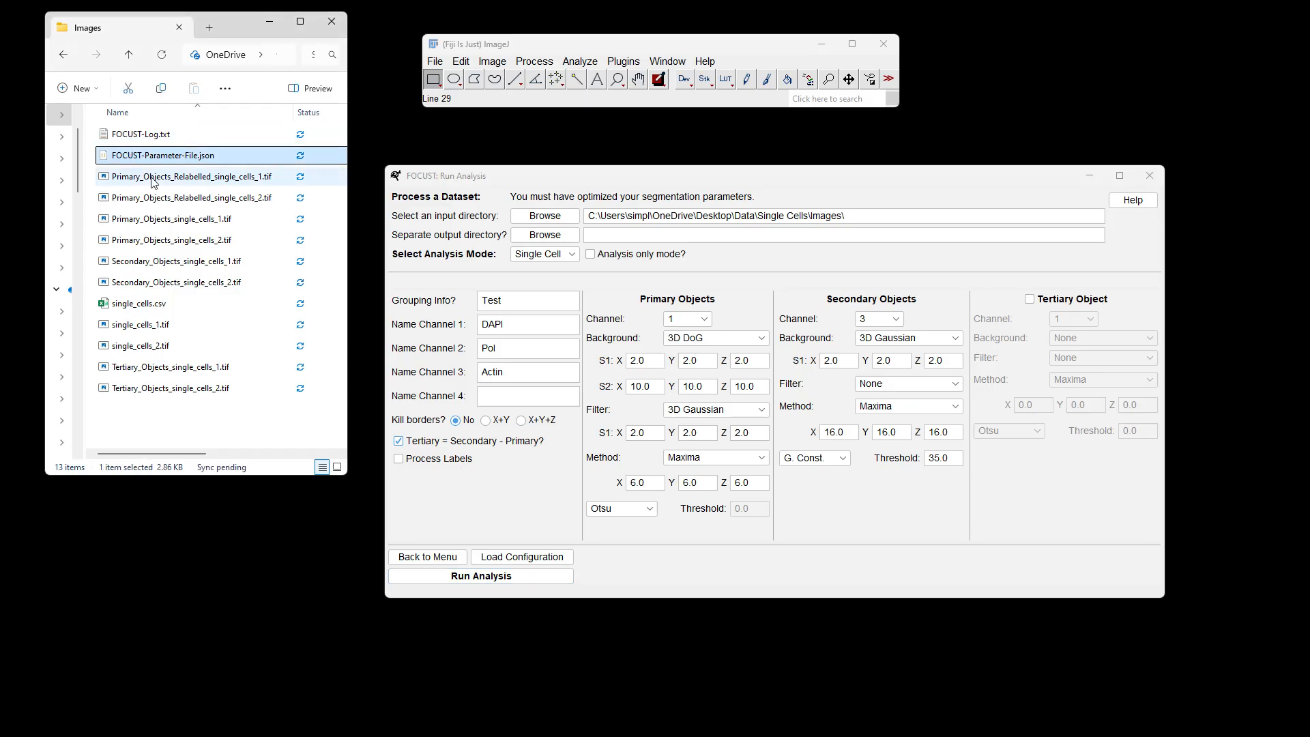
pyautogui.click(185, 435)
pyautogui.click(189, 304)
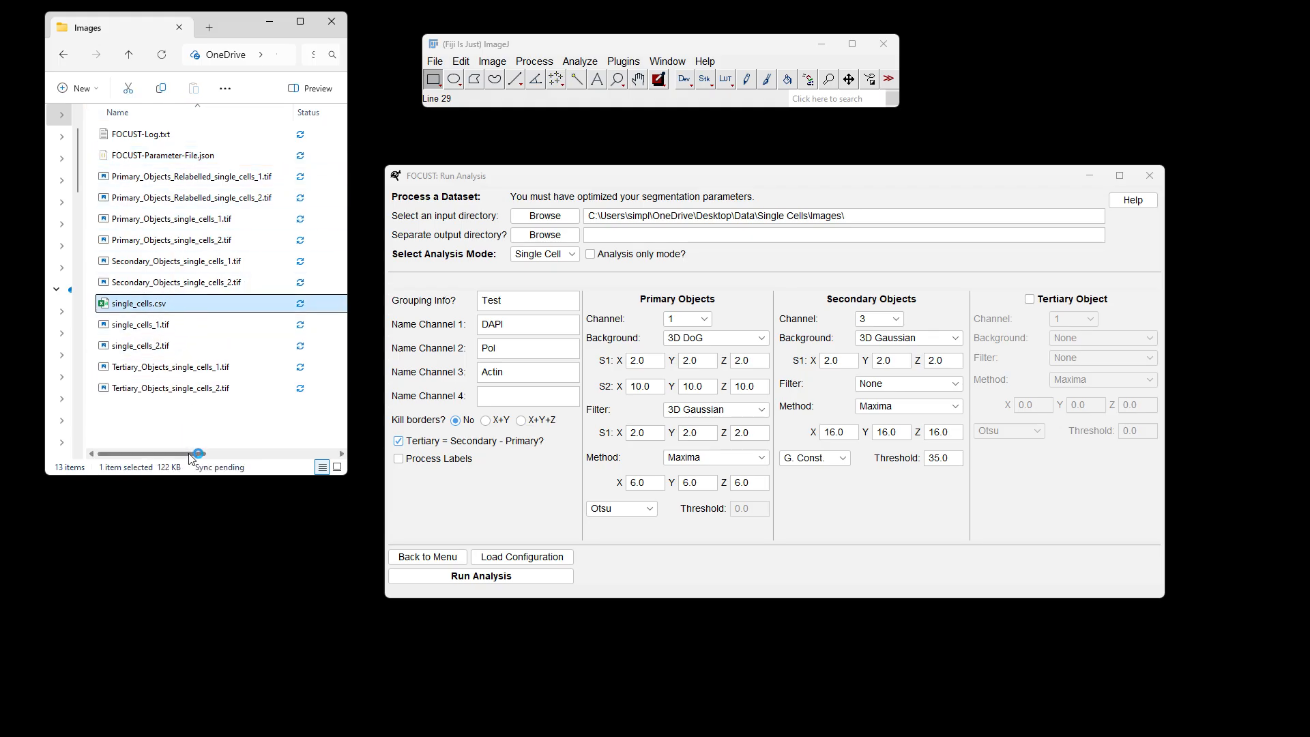
pyautogui.click(182, 326)
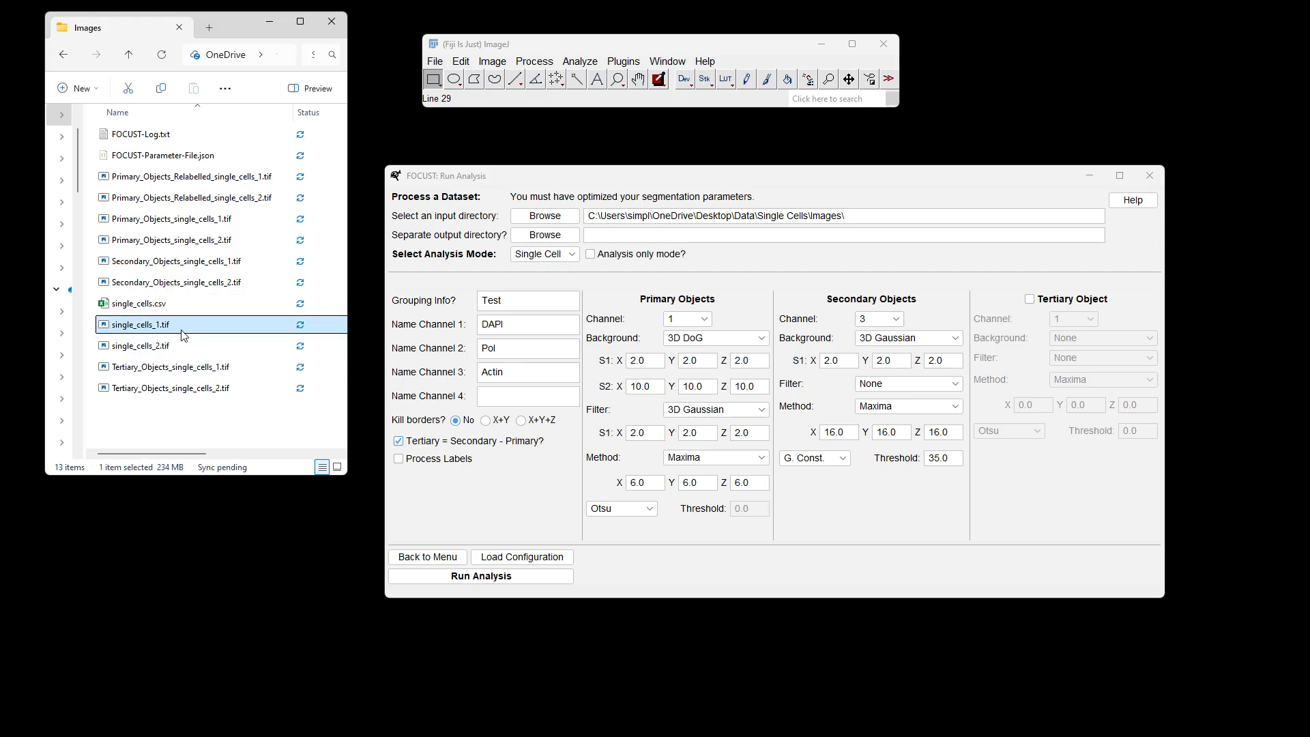
pyautogui.moveTo(153, 328)
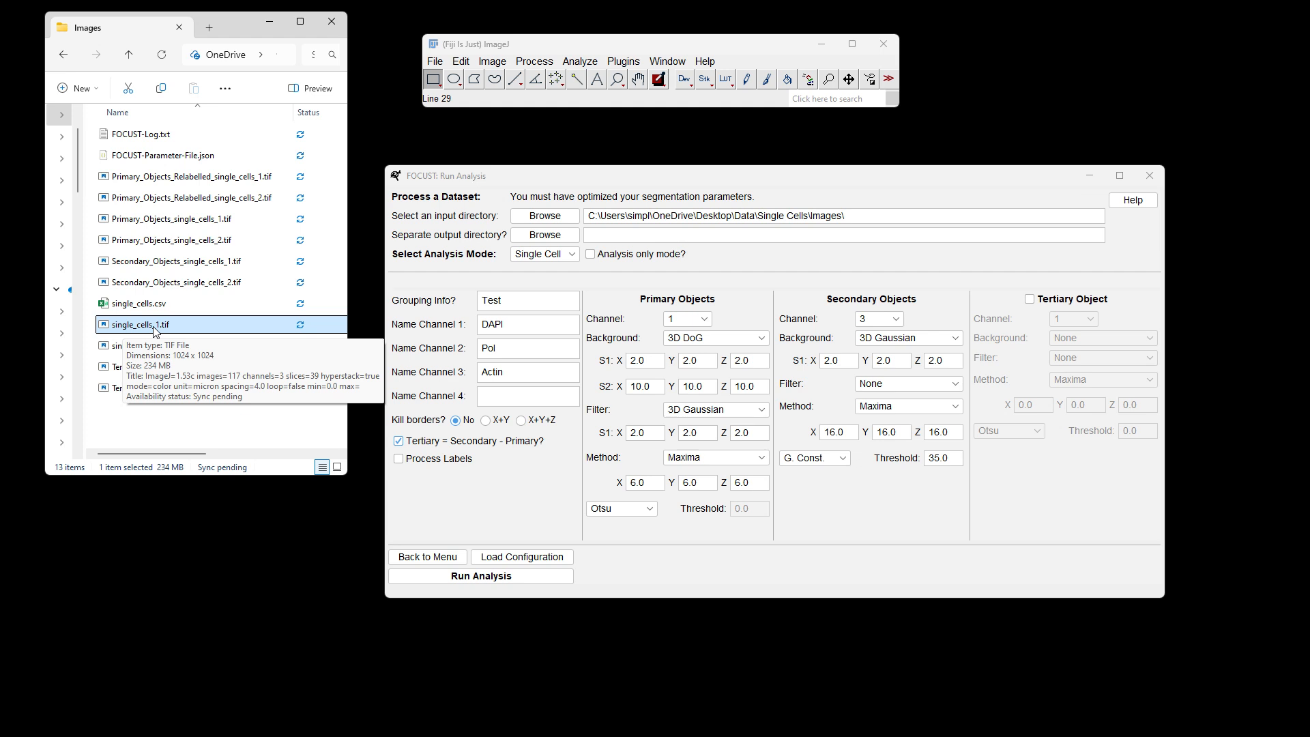
# Go through the primary, secondary, tertiary and relabelled primary object images generated for the two source images
pyautogui.click(189, 221)
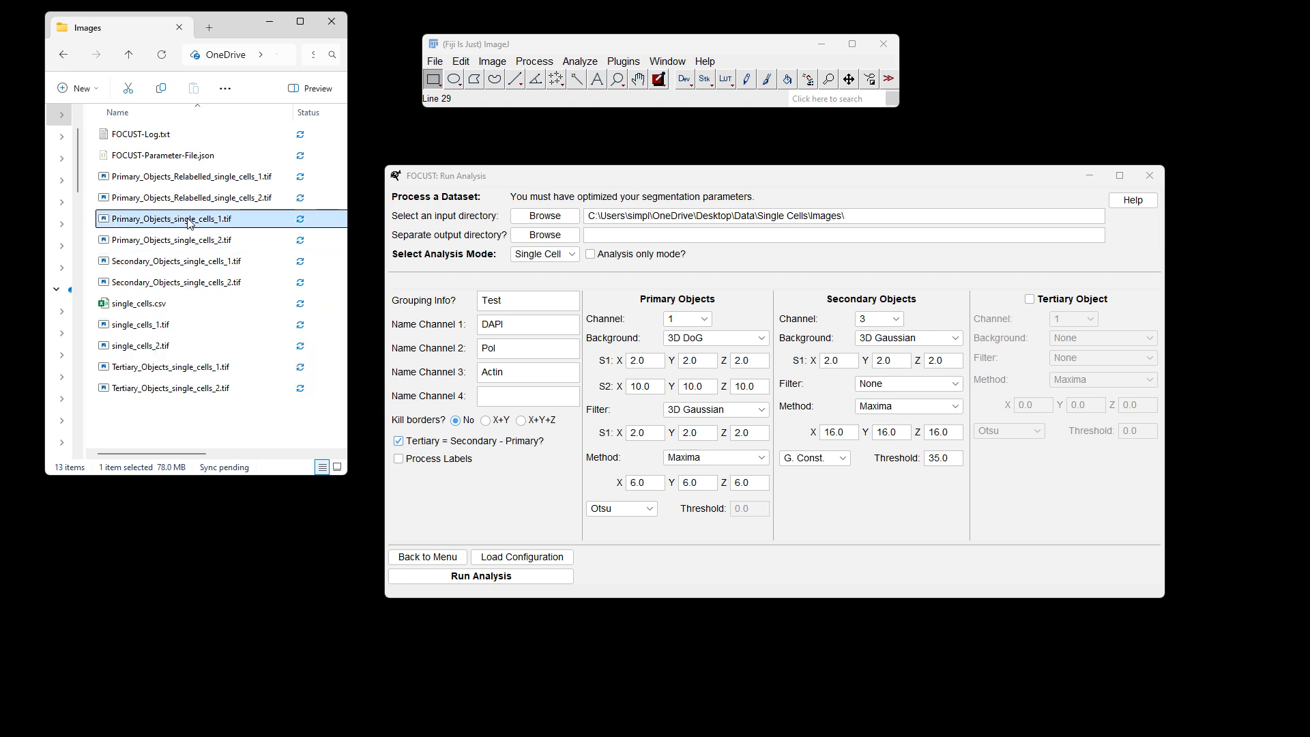
pyautogui.click(185, 242)
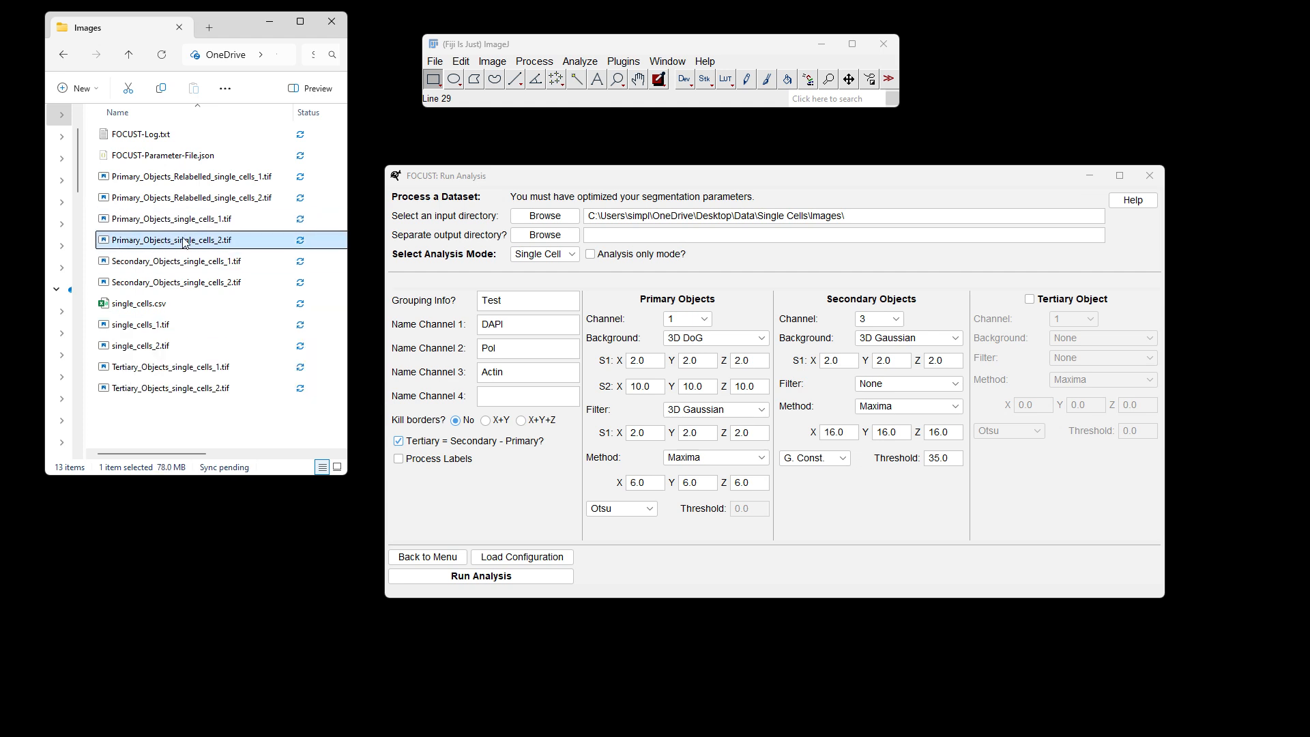
pyautogui.click(145, 266)
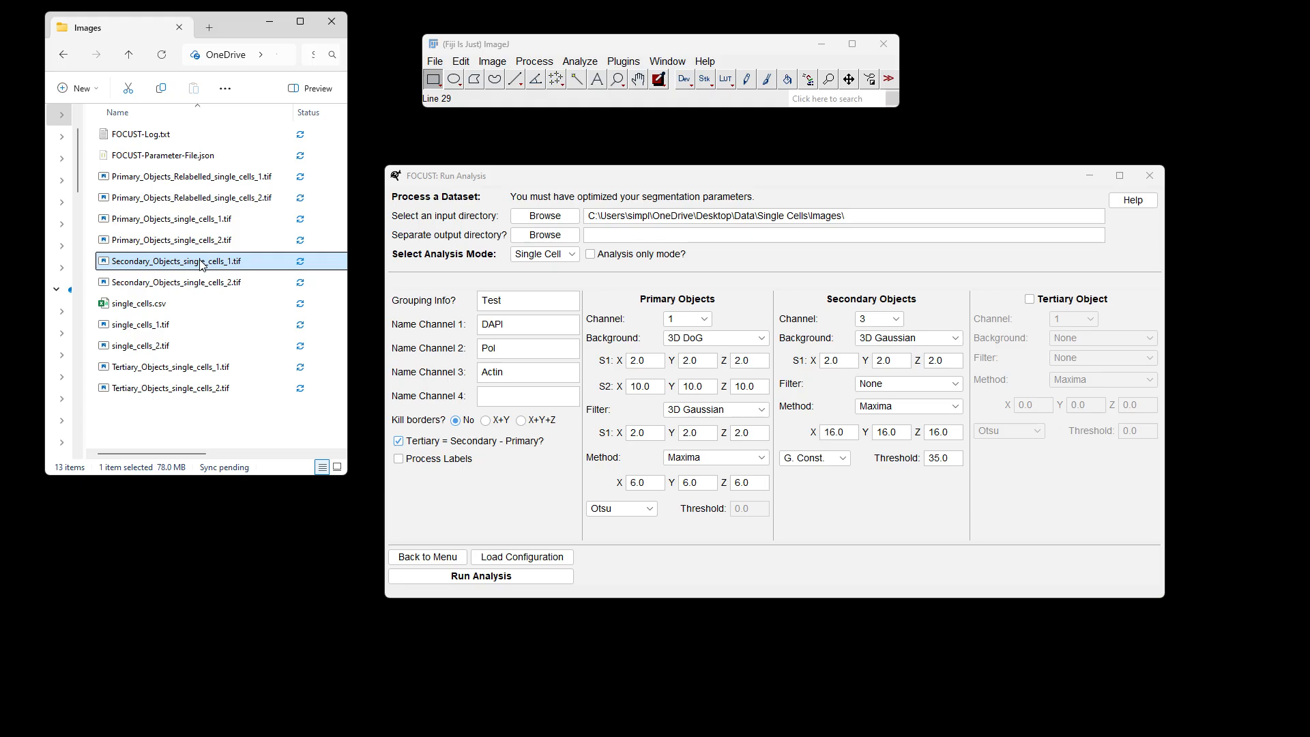
pyautogui.click(206, 286)
pyautogui.click(184, 388)
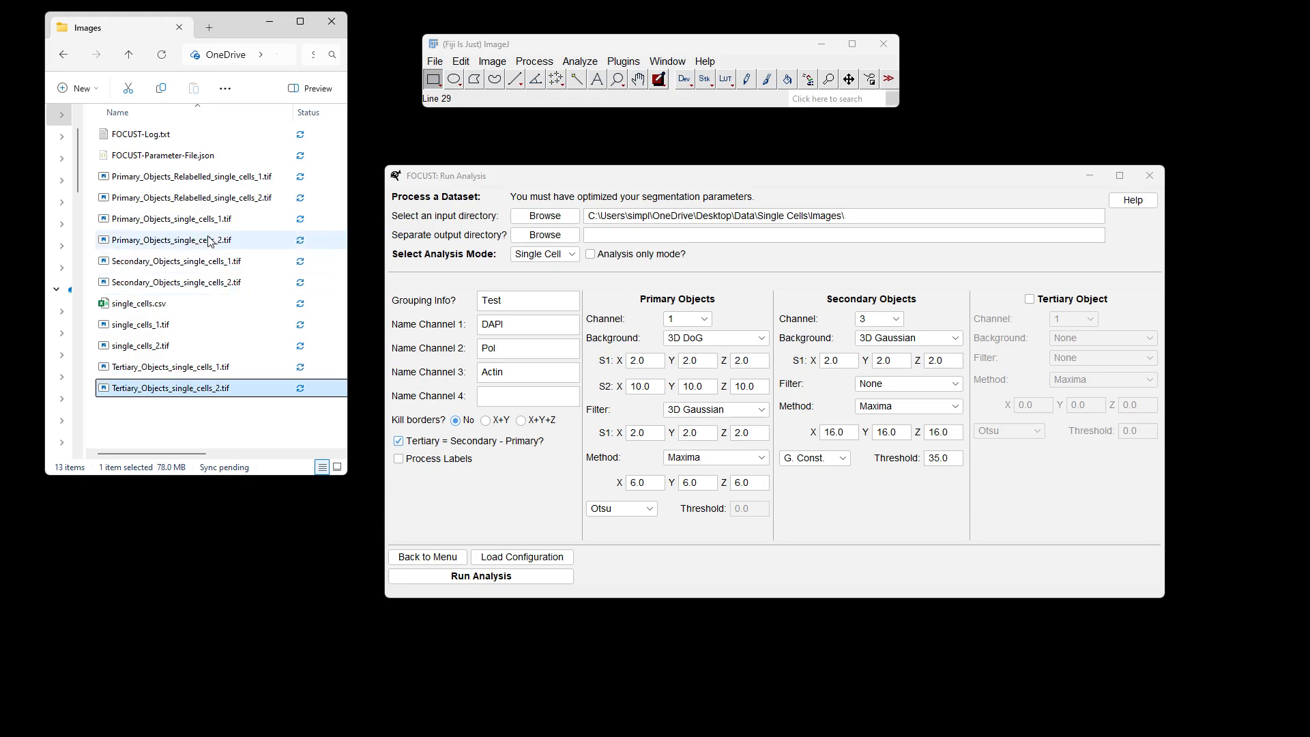
pyautogui.click(219, 176)
pyautogui.click(226, 198)
pyautogui.click(233, 178)
pyautogui.click(241, 198)
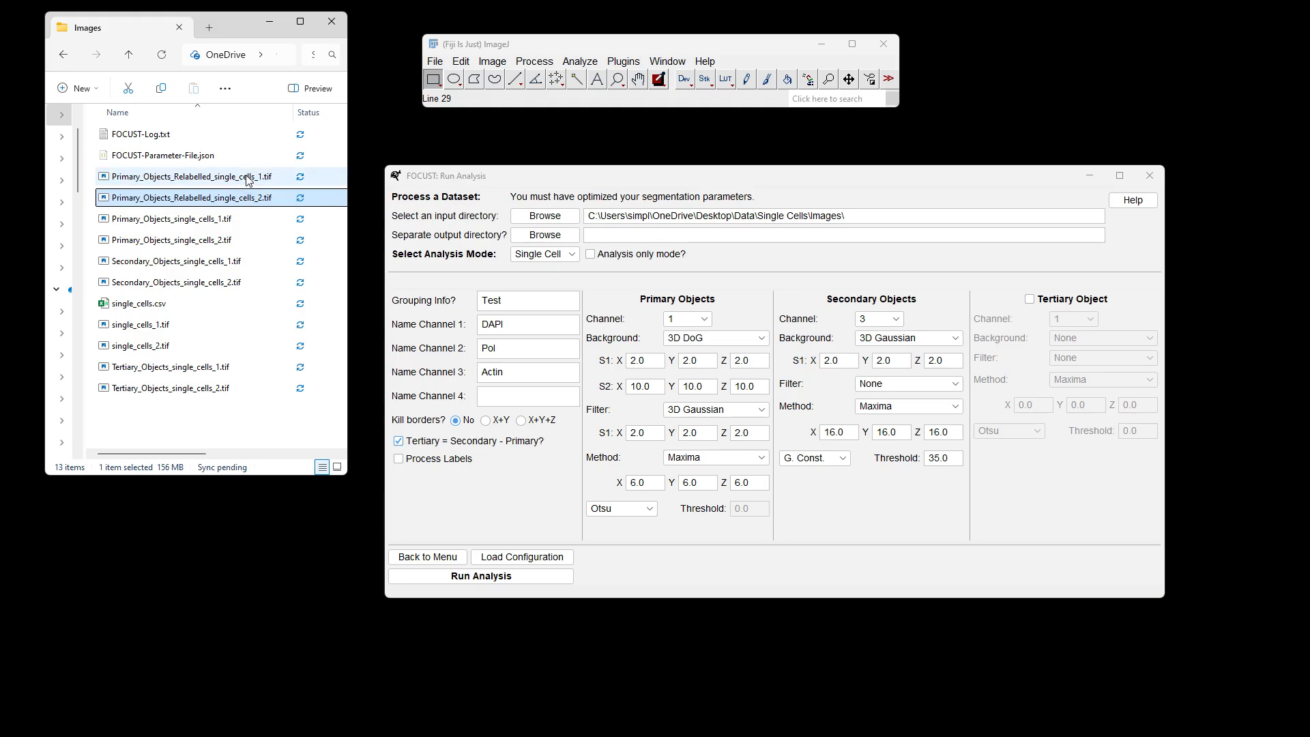
pyautogui.click(249, 178)
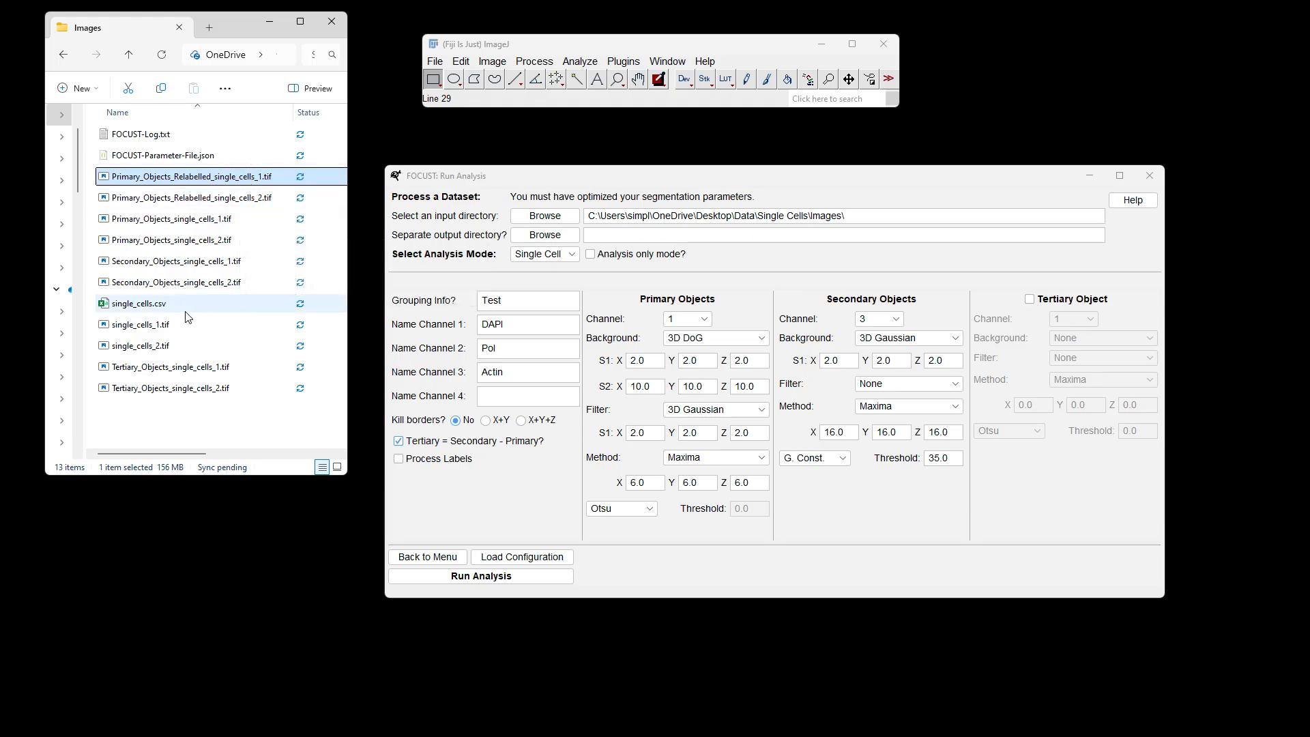
# Open Primary_Objects_single_cells_1.tif in Fiji, browse its slices and close it, and locate Tertiary_Objects_single_cells_1.tif in the Images folder
pyautogui.moveTo(125, 223); pyautogui.dragTo(590, 95)
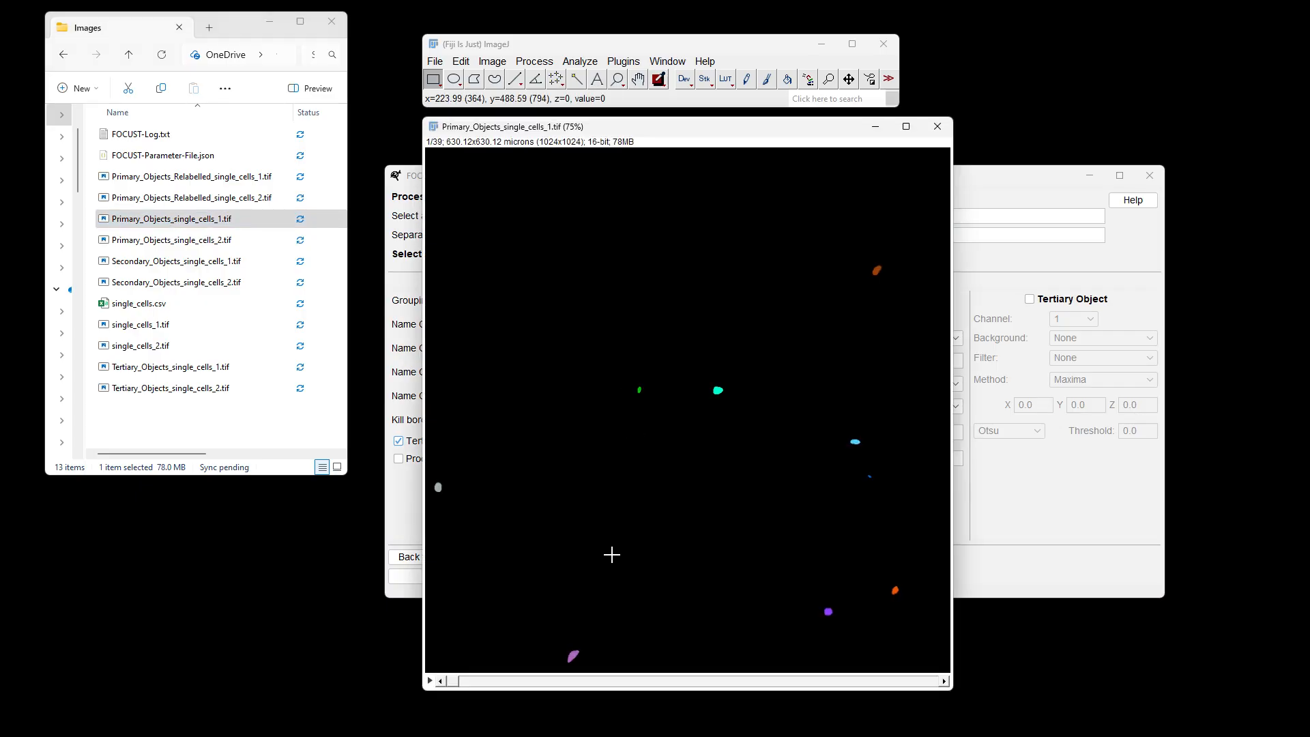
pyautogui.moveTo(451, 681); pyautogui.dragTo(487, 692)
pyautogui.click(937, 126)
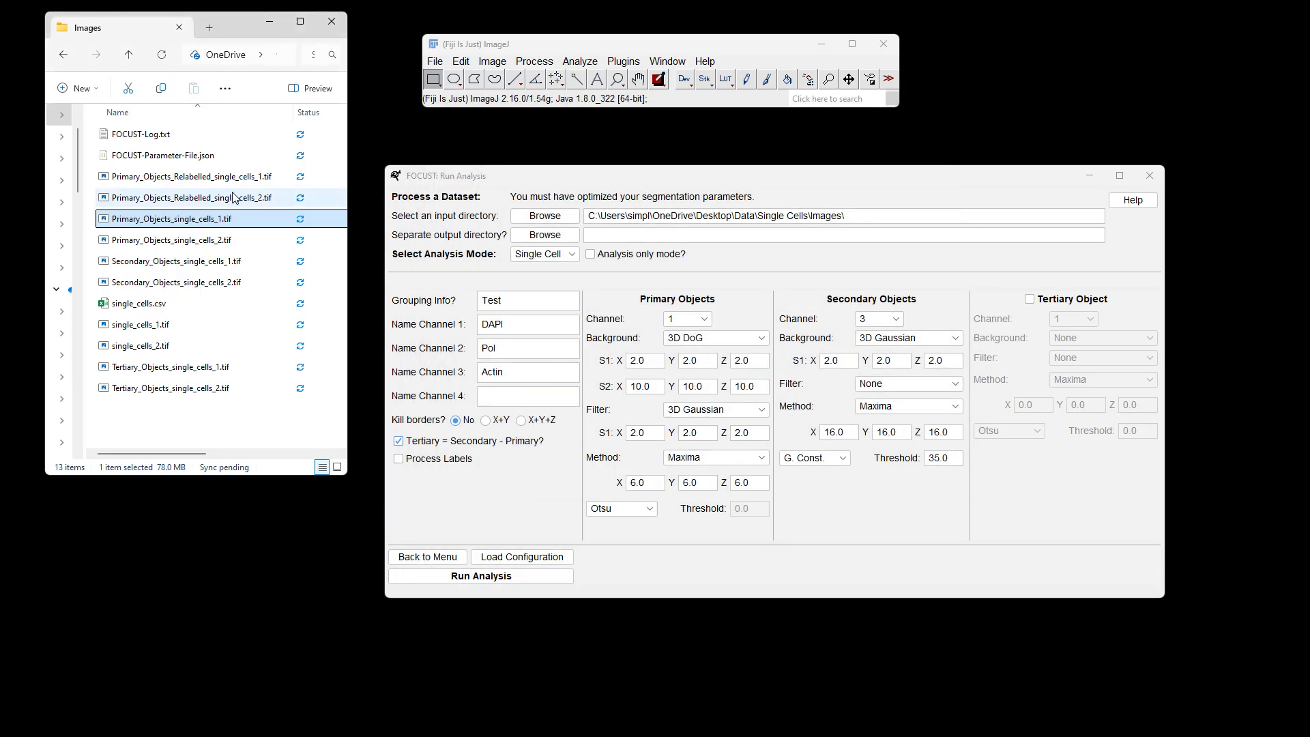
pyautogui.click(180, 369)
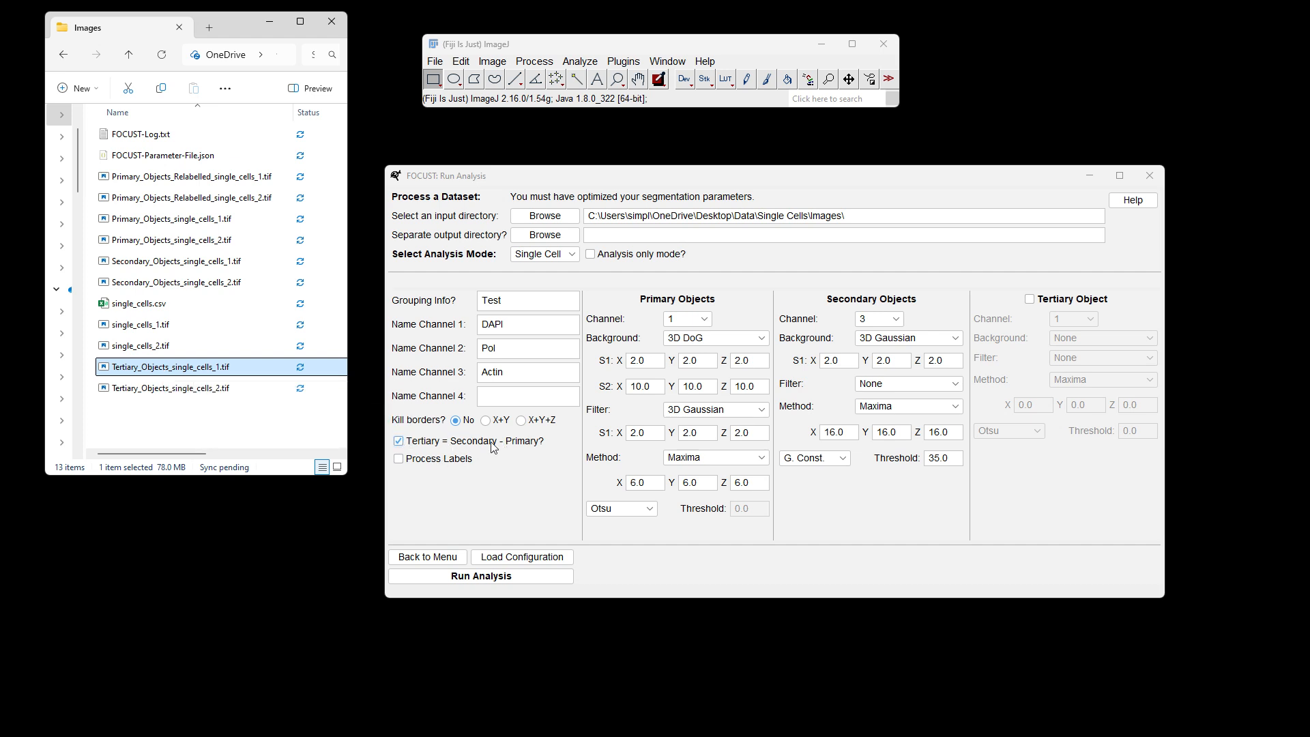
# Open Tertiary_Objects_single_cells_1.tif in Fiji, browse its slices and close it
pyautogui.moveTo(223, 369); pyautogui.dragTo(655, 101)
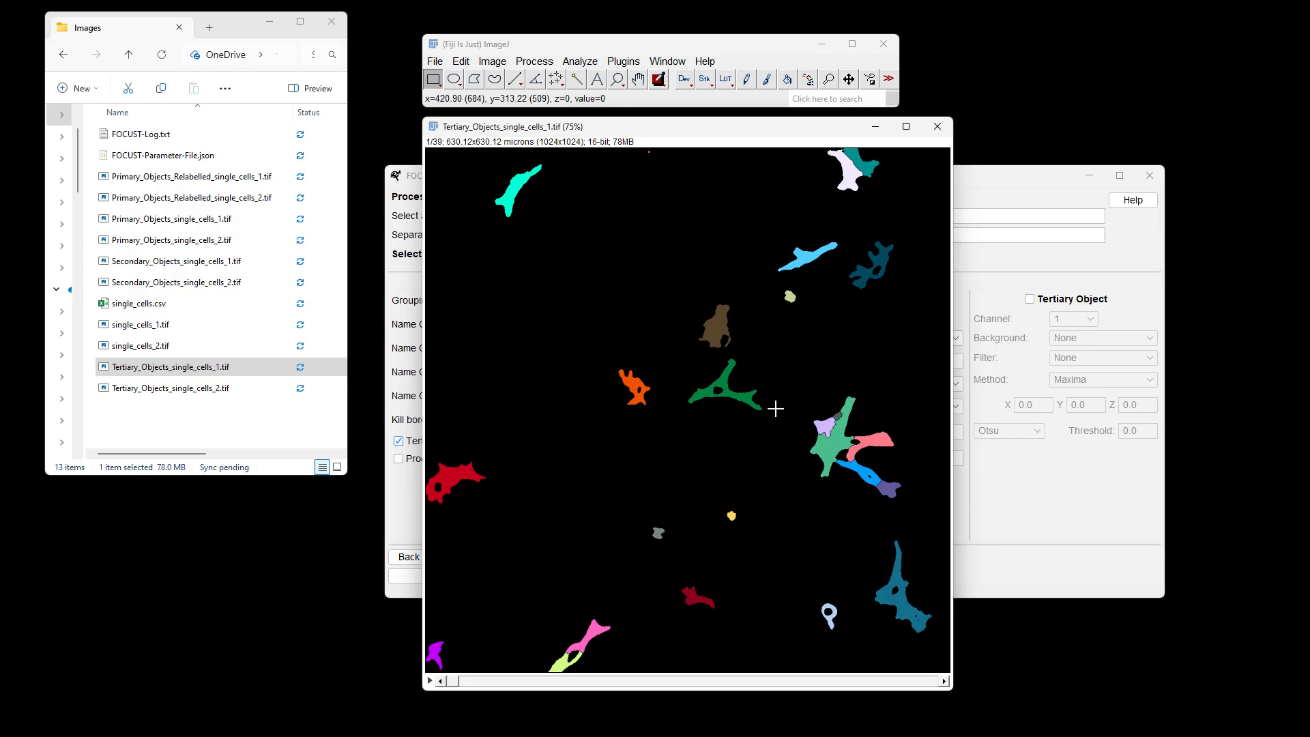
pyautogui.moveTo(455, 680); pyautogui.dragTo(851, 683)
pyautogui.moveTo(717, 670); pyautogui.dragTo(503, 672)
pyautogui.click(938, 126)
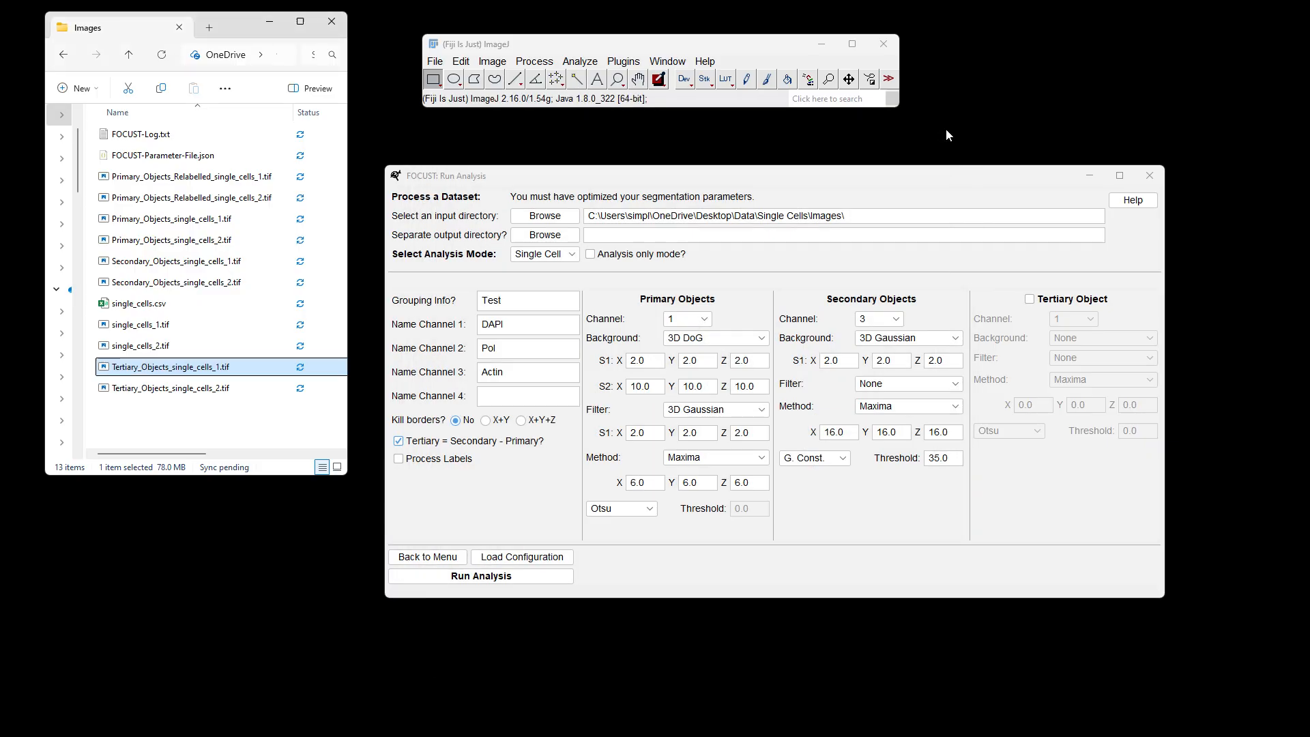
pyautogui.click(266, 439)
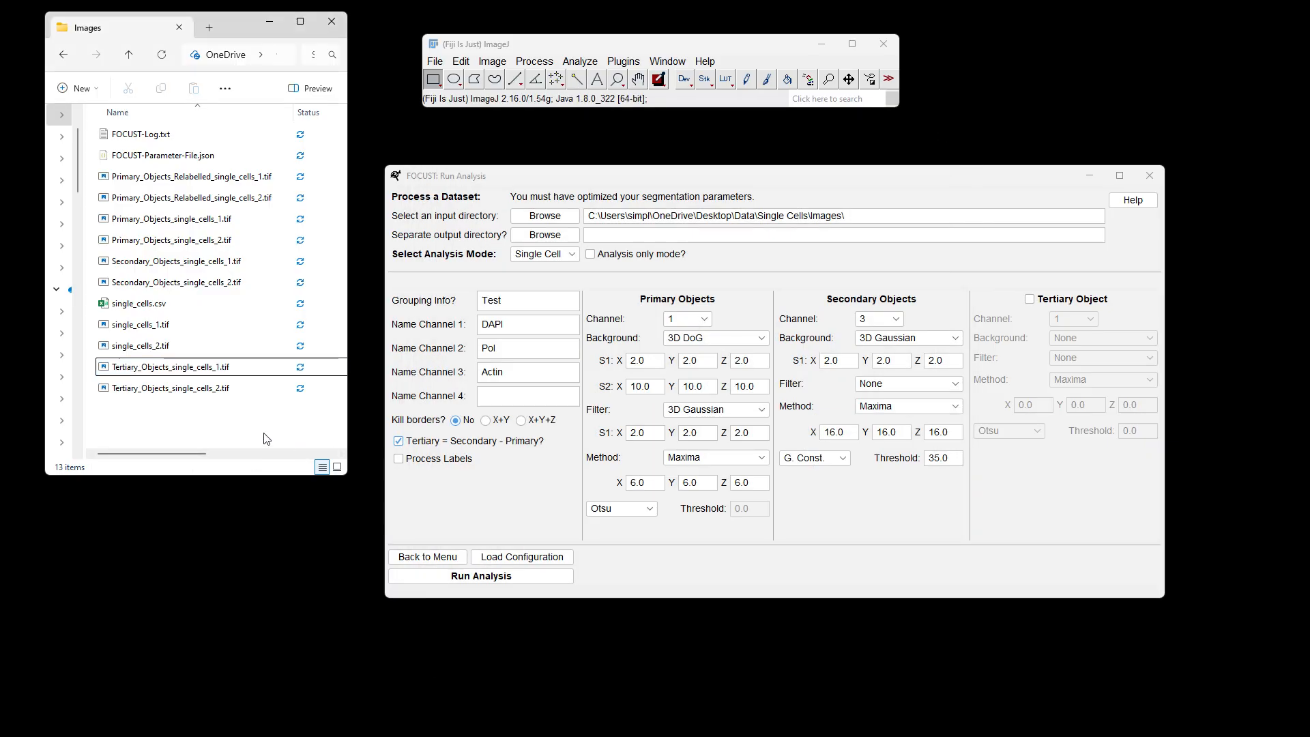
# Open single_cells.csv from the Images folder in Excel and fit the ImageID column's width to its contents
pyautogui.doubleClick(155, 309)
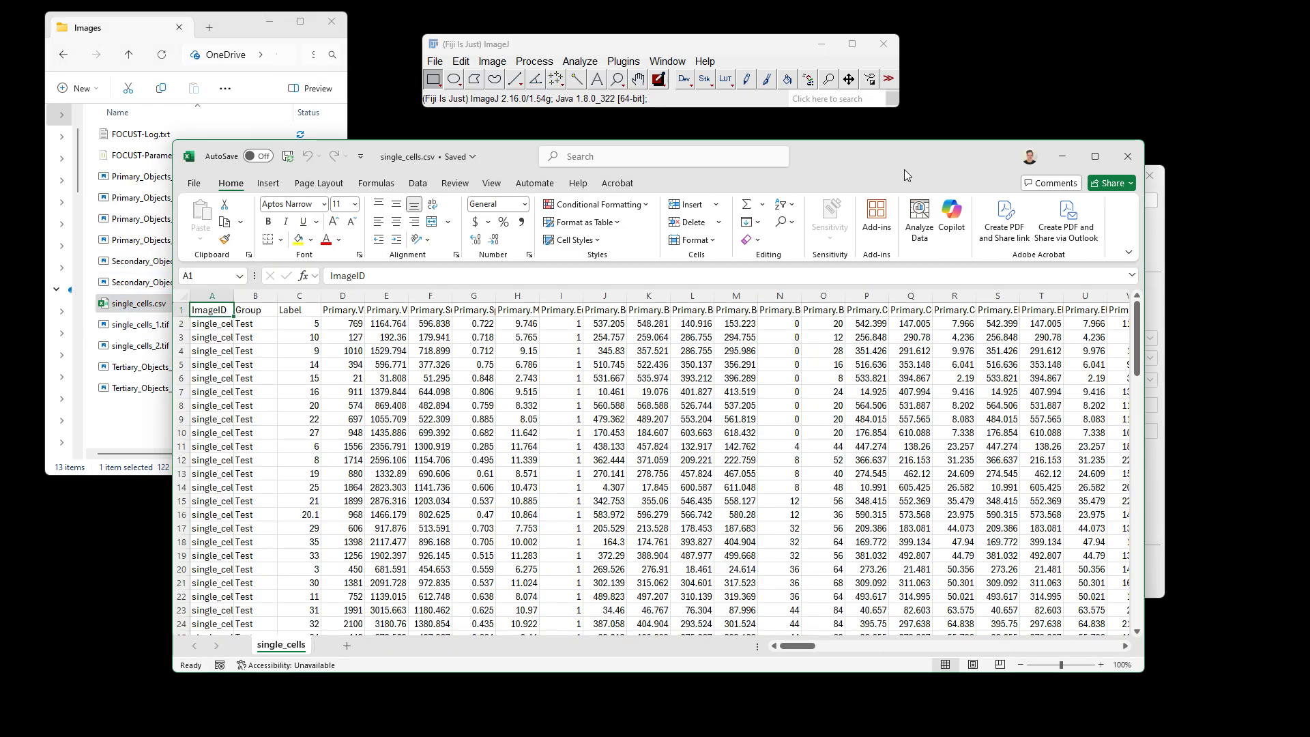
pyautogui.moveTo(903, 169); pyautogui.dragTo(842, 110)
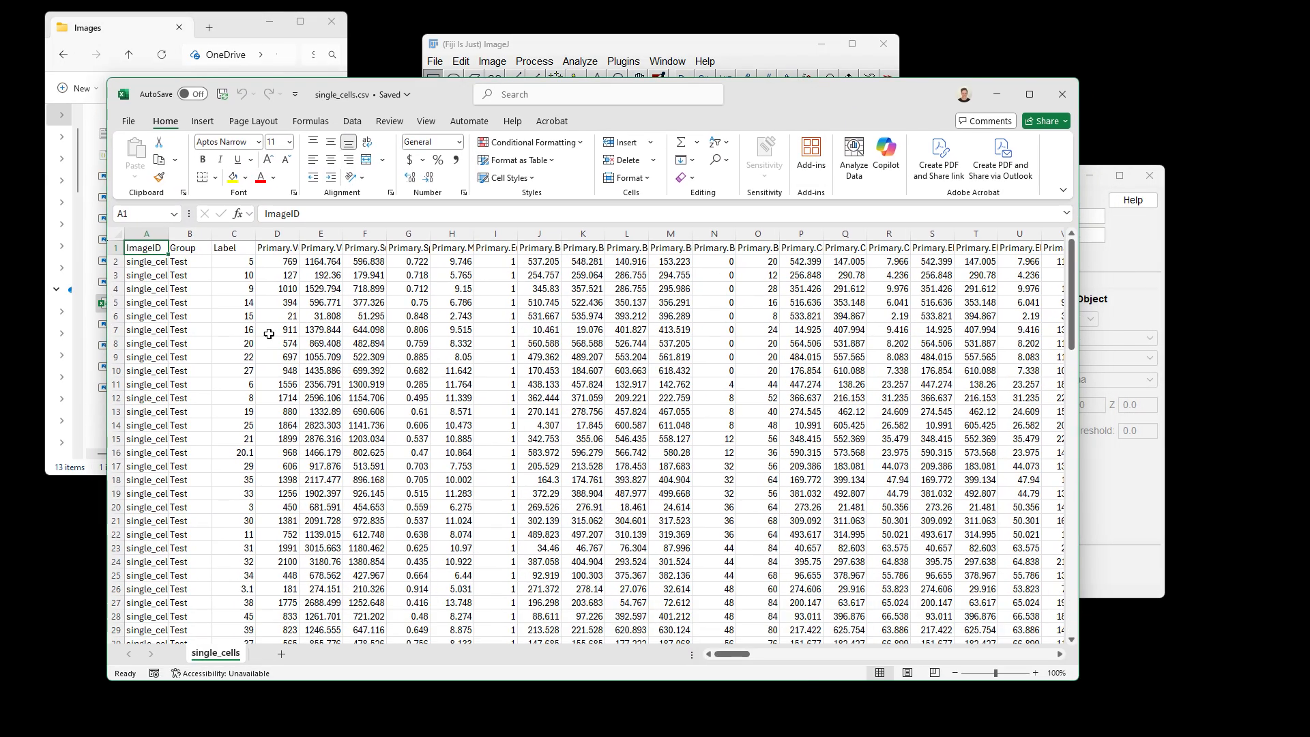
pyautogui.doubleClick(168, 233)
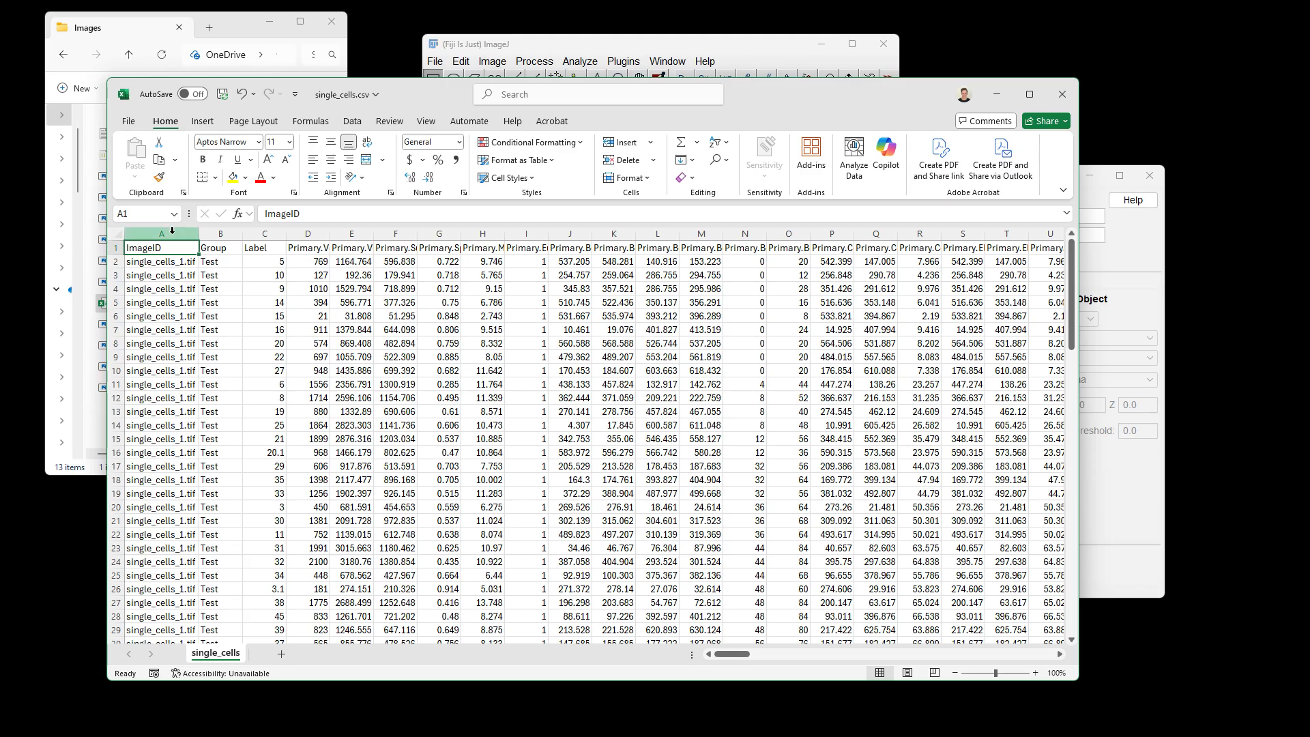
# Review the ImageID column, going through the rows for single_cells_1.tif and the rows for single_cells_2.tif
pyautogui.moveTo(164, 261); pyautogui.dragTo(168, 602)
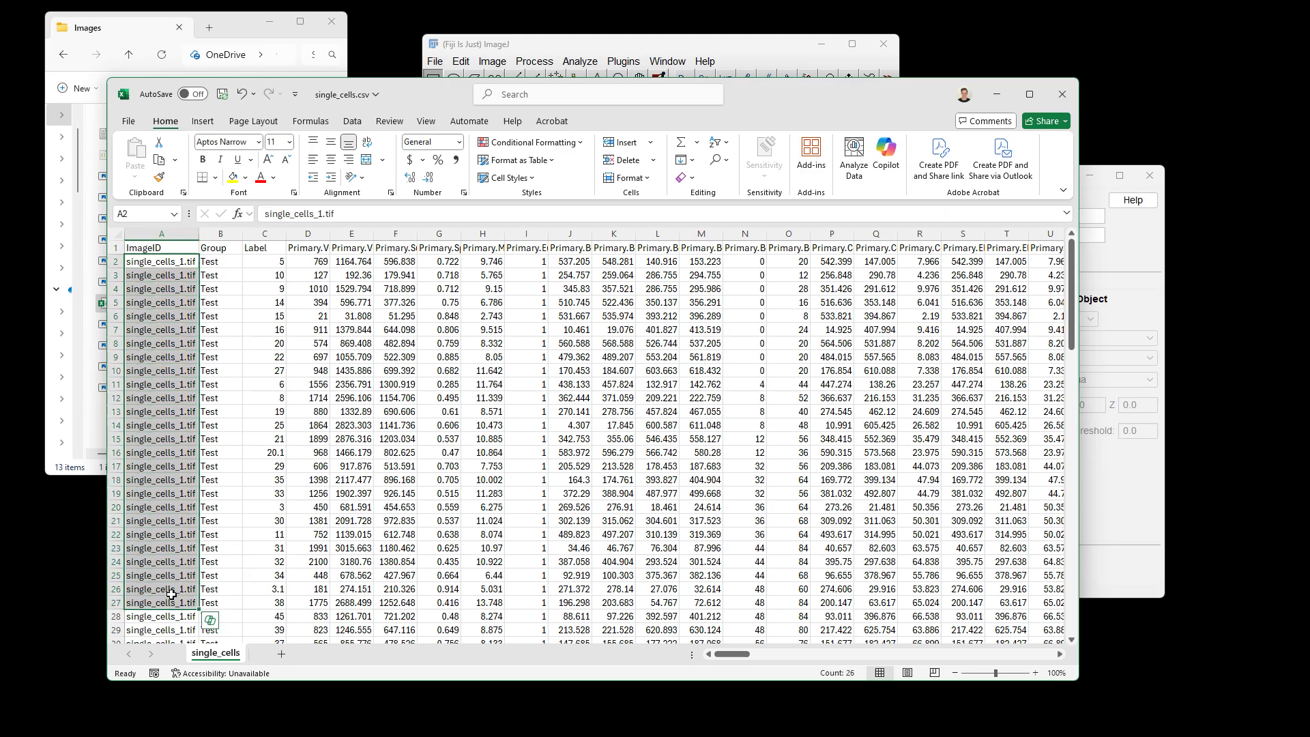
pyautogui.click(167, 341)
pyautogui.scroll(-8, 170, 383)
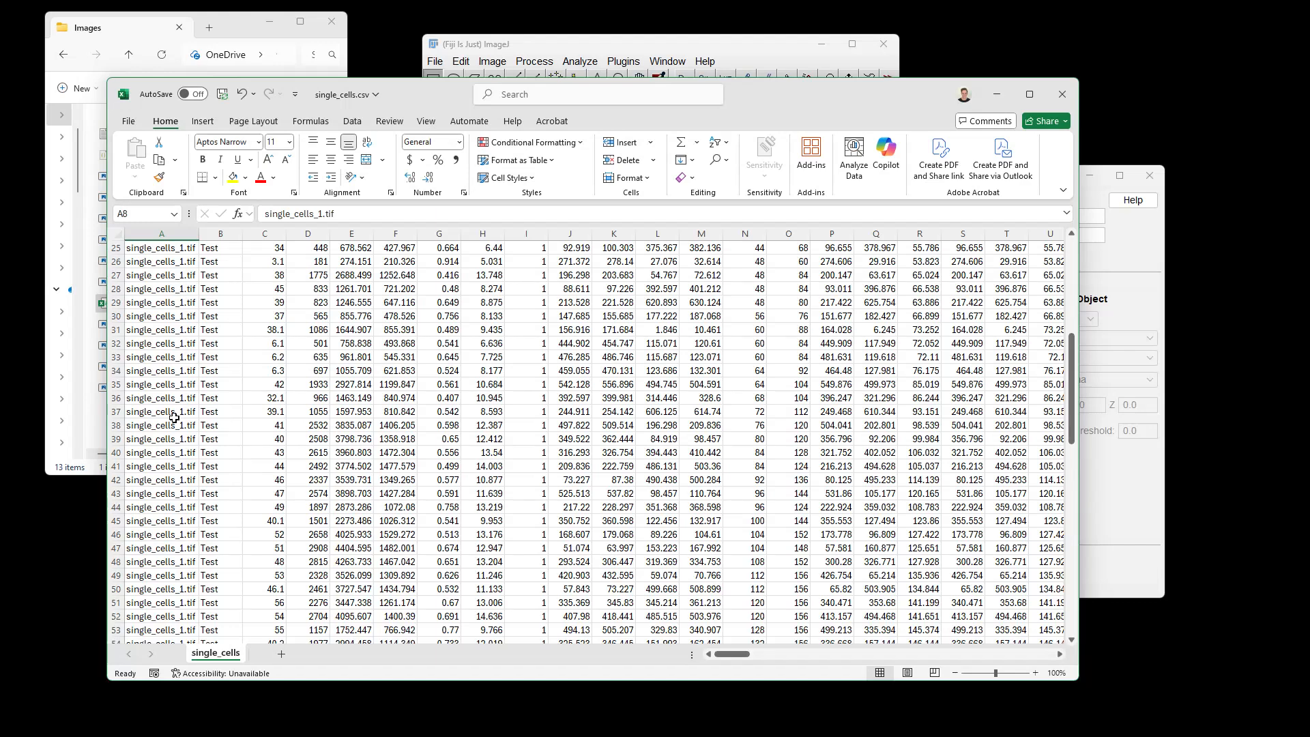
pyautogui.scroll(-6, 174, 418)
pyautogui.click(173, 484)
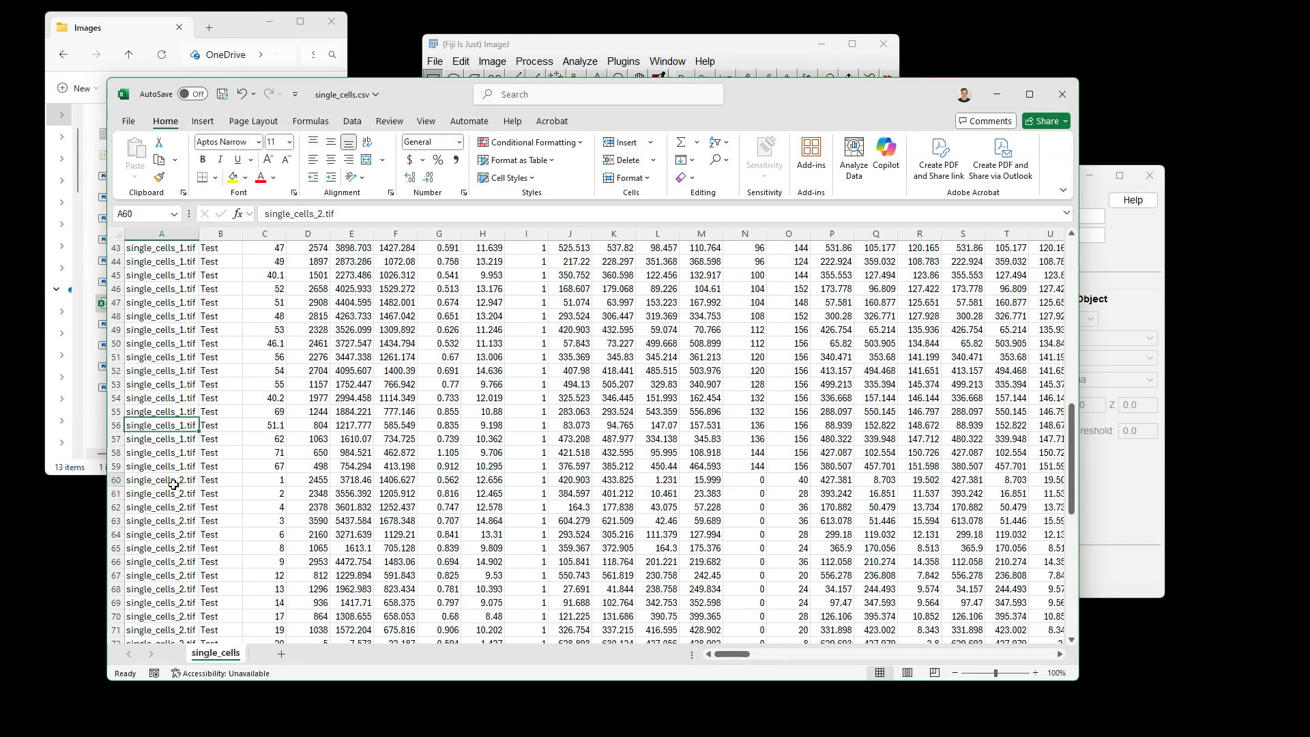
pyautogui.moveTo(174, 484); pyautogui.dragTo(168, 558)
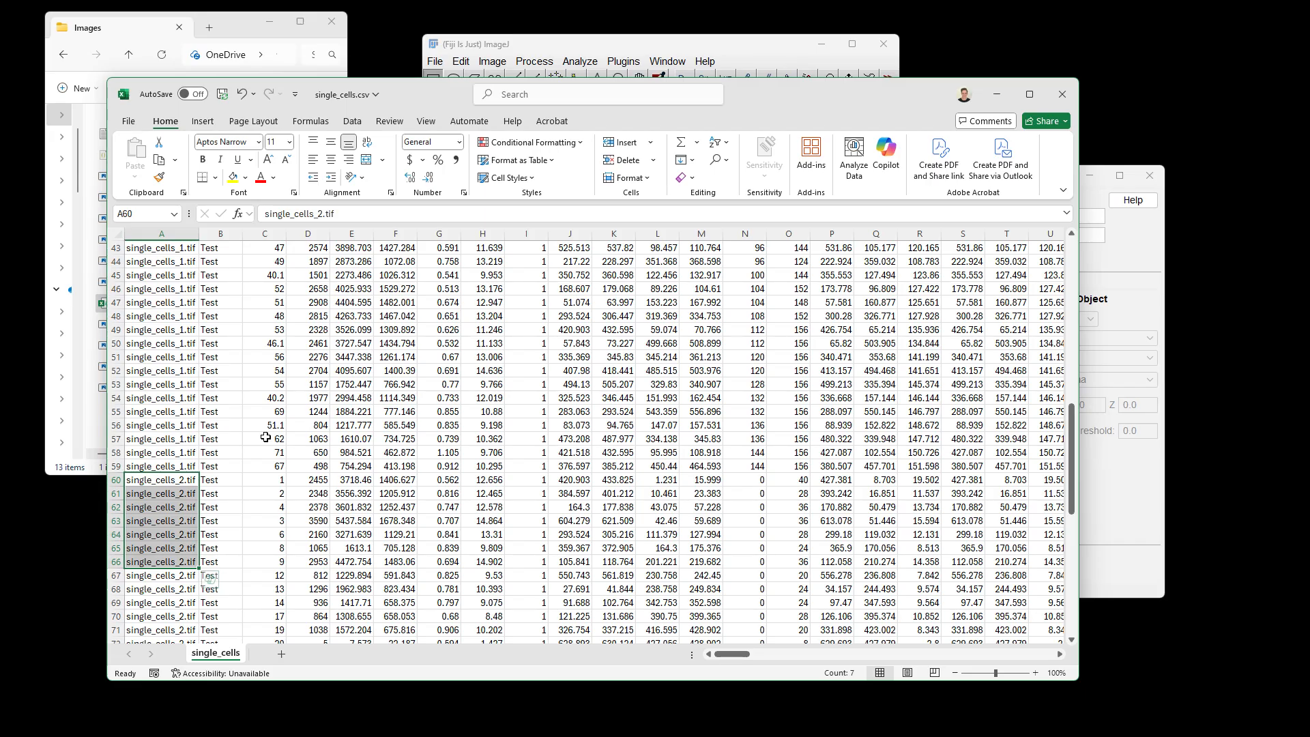
pyautogui.click(273, 453)
pyautogui.scroll(14, 273, 453)
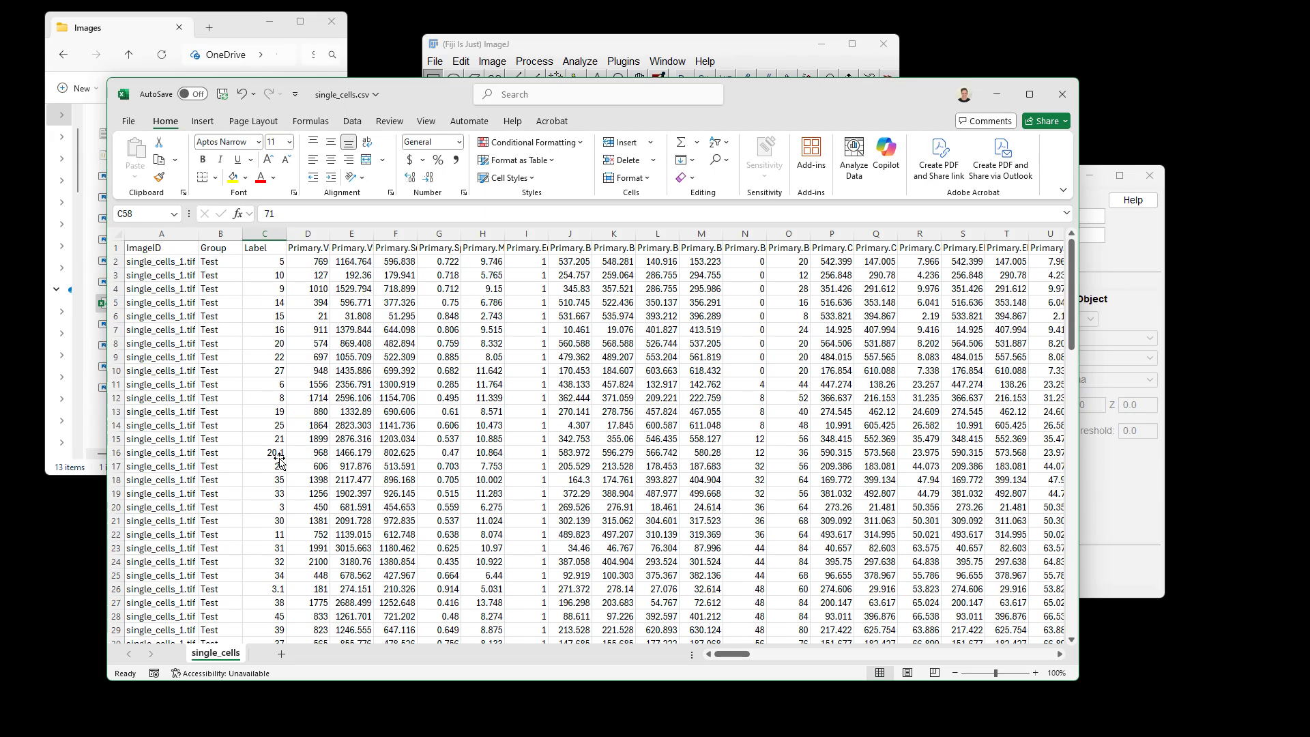
# Compare the Group column's entries with the Grouping Info value in the FOCUST Run Analysis window
pyautogui.click(215, 250)
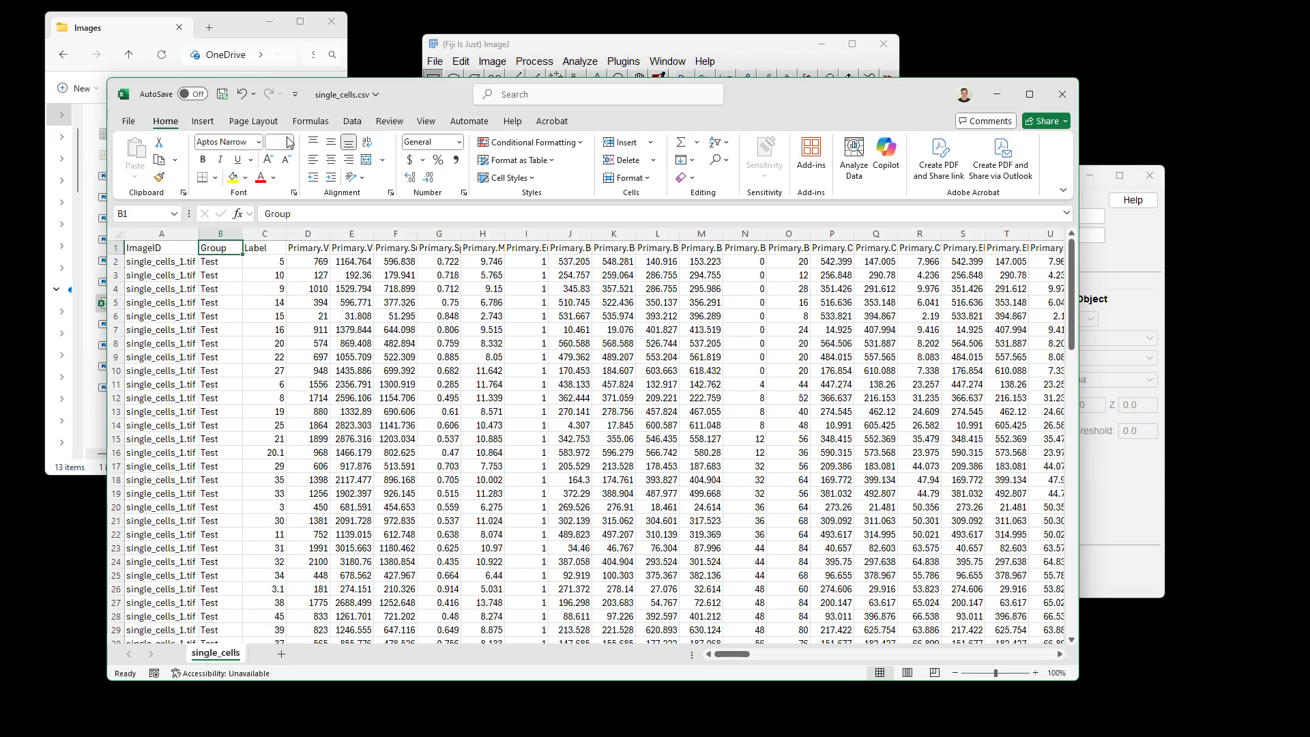
pyautogui.moveTo(314, 95); pyautogui.dragTo(845, 134)
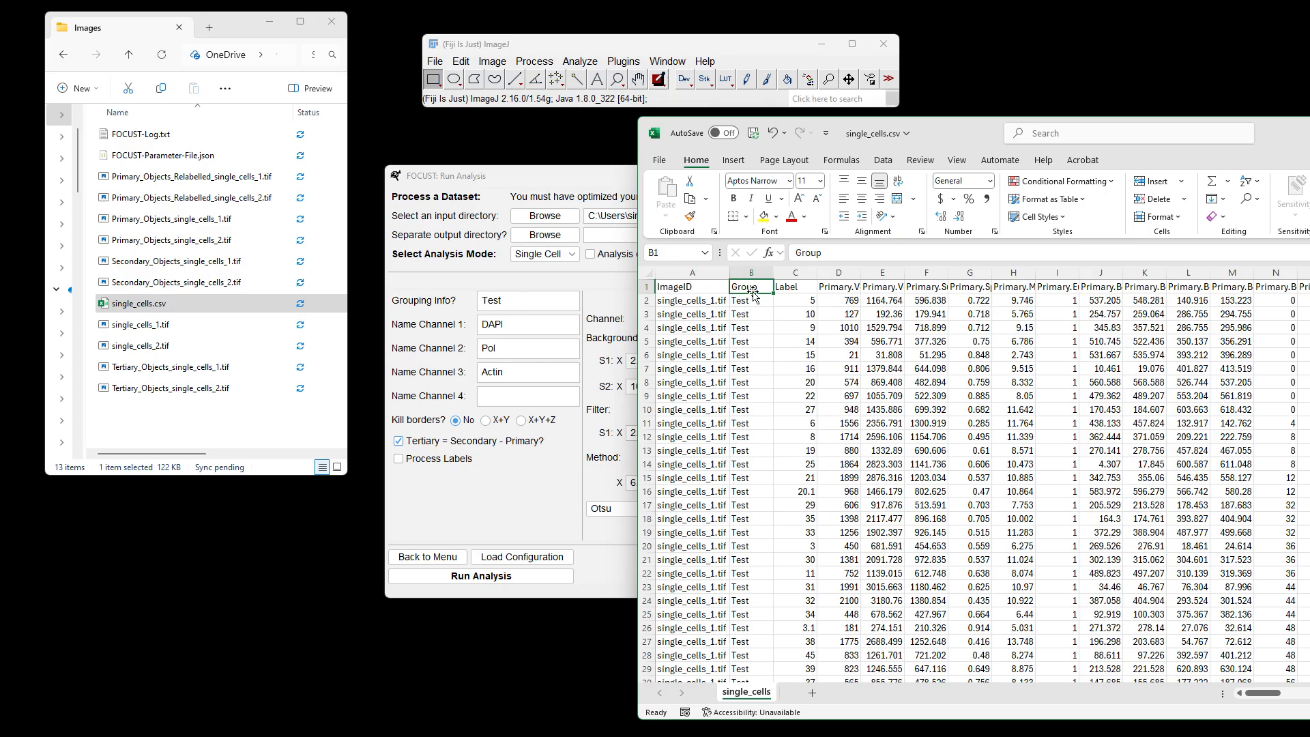
pyautogui.moveTo(753, 294); pyautogui.dragTo(757, 611)
pyautogui.click(758, 627)
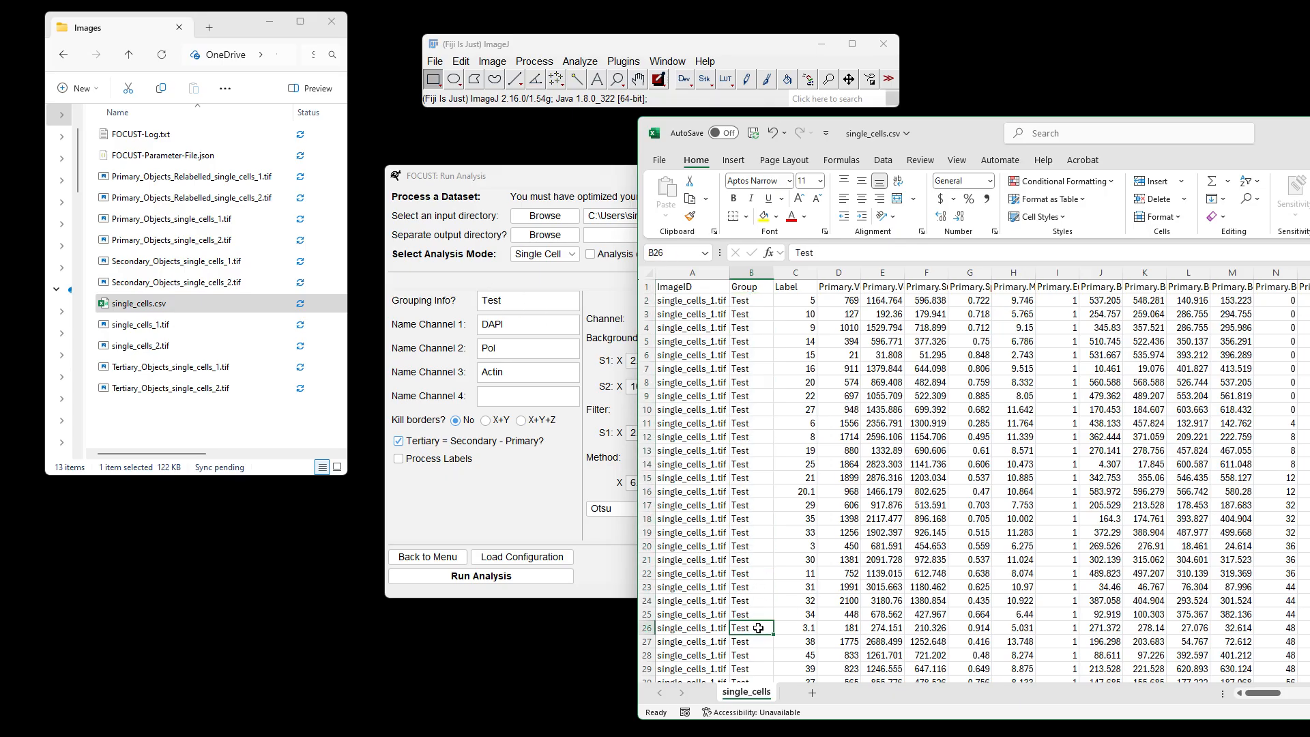
pyautogui.moveTo(949, 133); pyautogui.dragTo(517, 81)
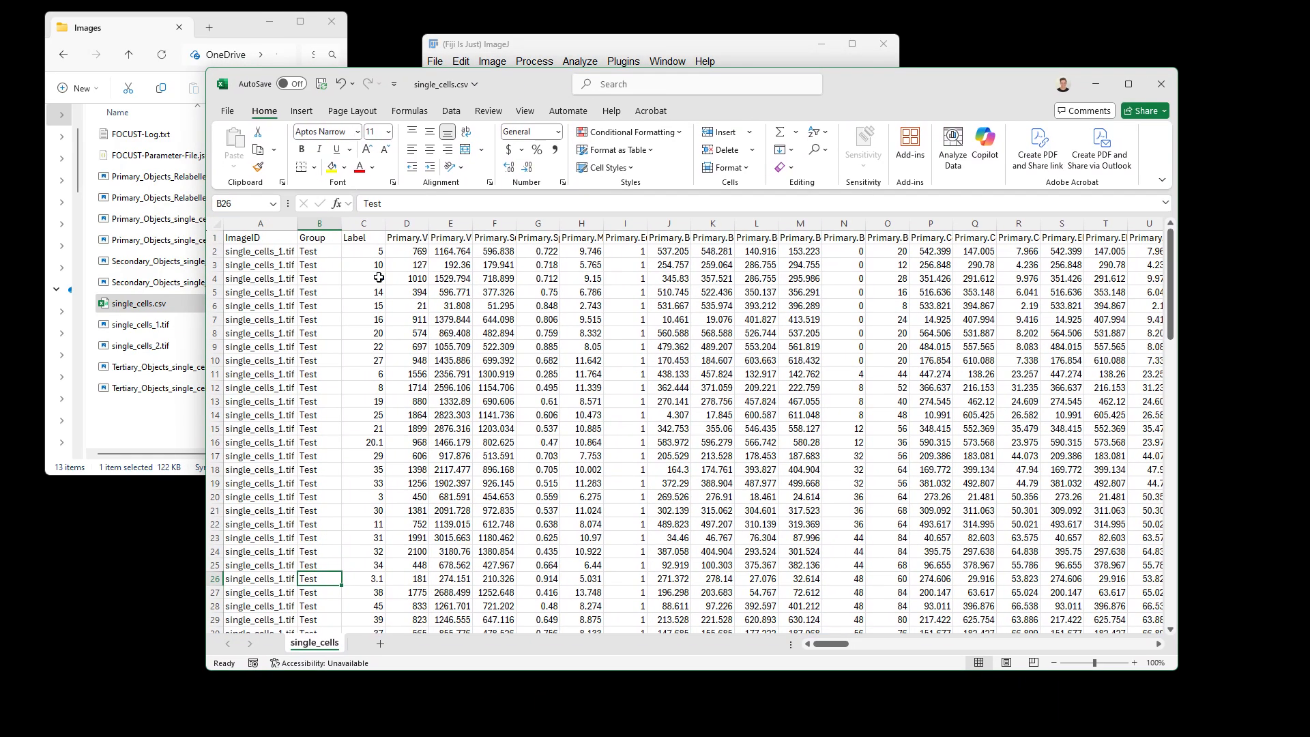
# Fit the widths of the Primary.VoxelCount, Primary.Volume and Primary.SurfaceArea columns so their full headers can be read
pyautogui.click(372, 254)
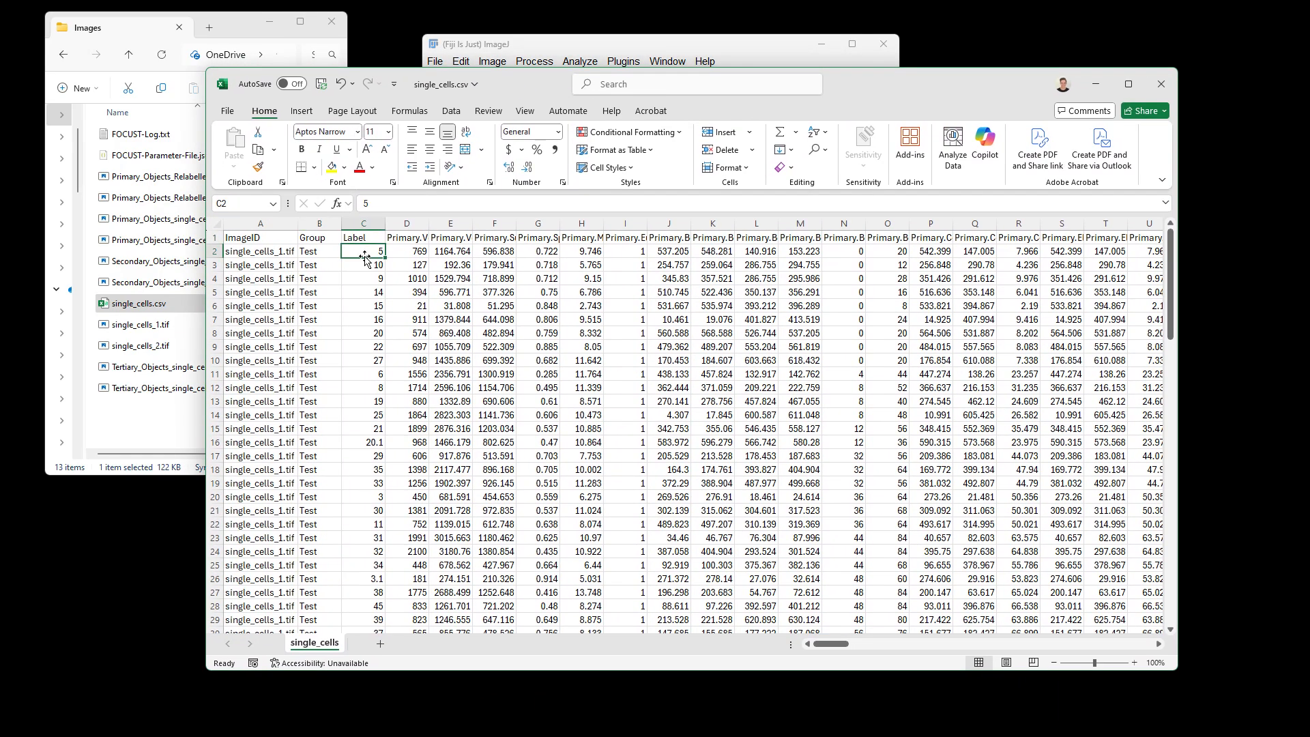
pyautogui.doubleClick(428, 224)
pyautogui.doubleClick(517, 224)
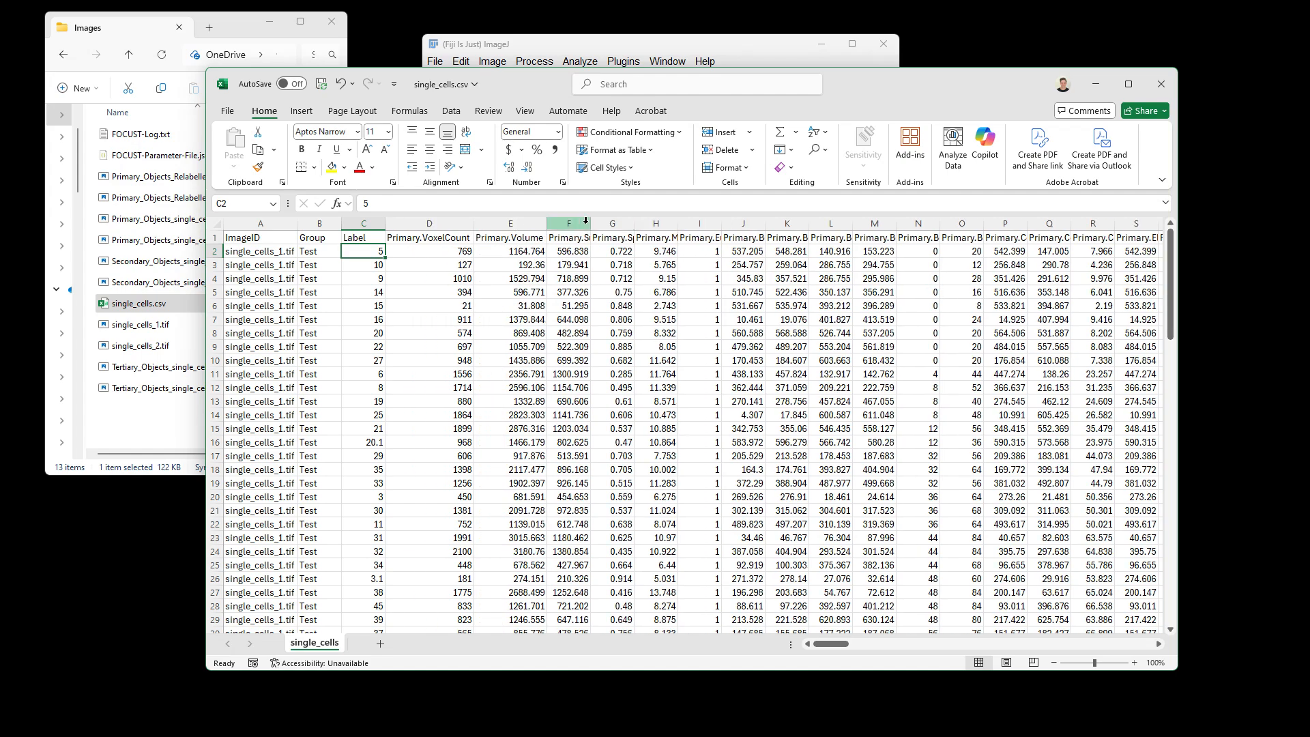
pyautogui.doubleClick(590, 223)
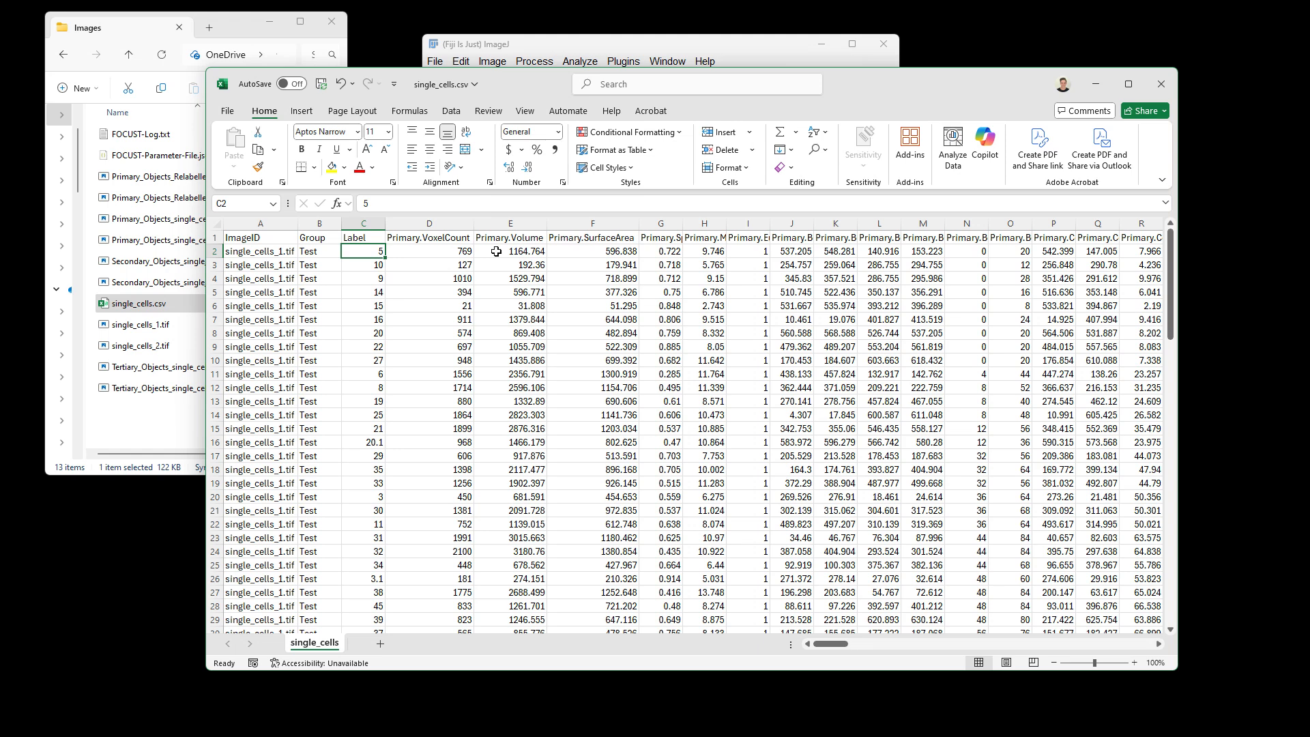
# Inspect the first object's row, checking its label, primary voxel count and primary volume
pyautogui.click(213, 253)
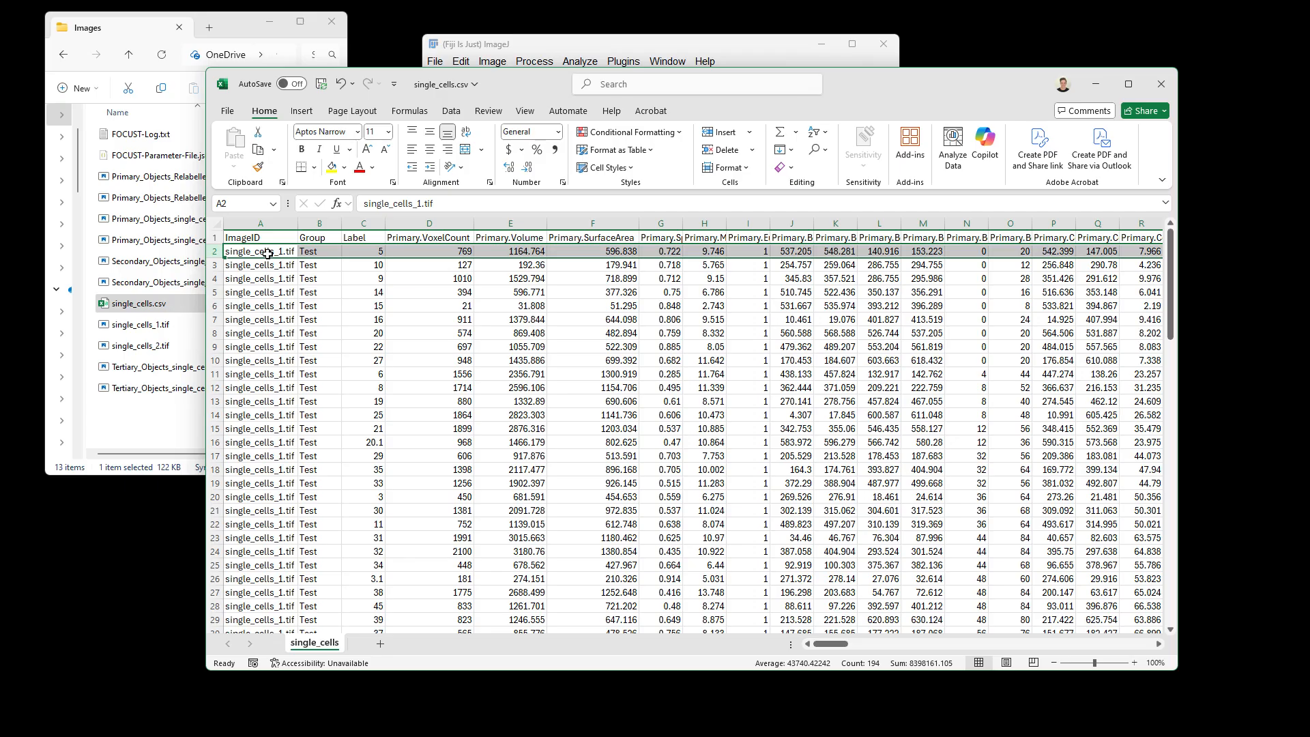
pyautogui.click(366, 249)
pyautogui.click(408, 239)
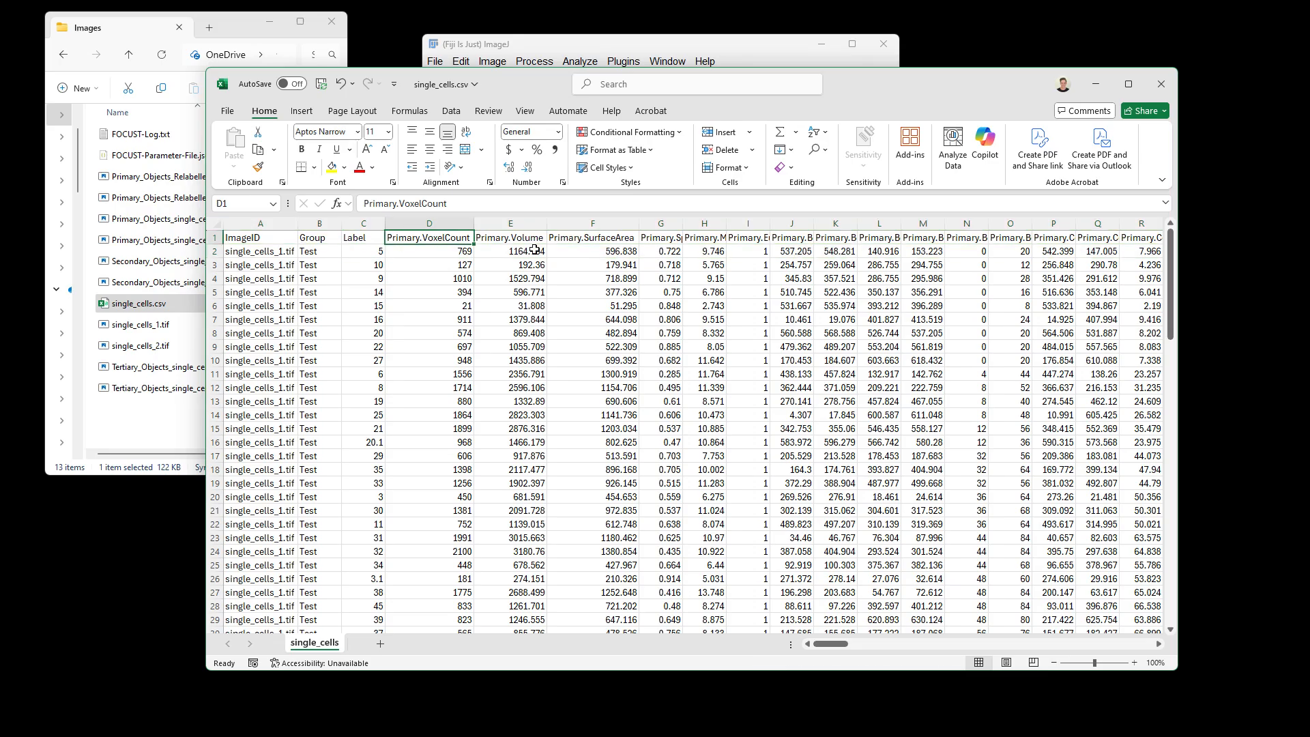
pyautogui.click(518, 224)
pyautogui.click(515, 238)
pyautogui.click(509, 249)
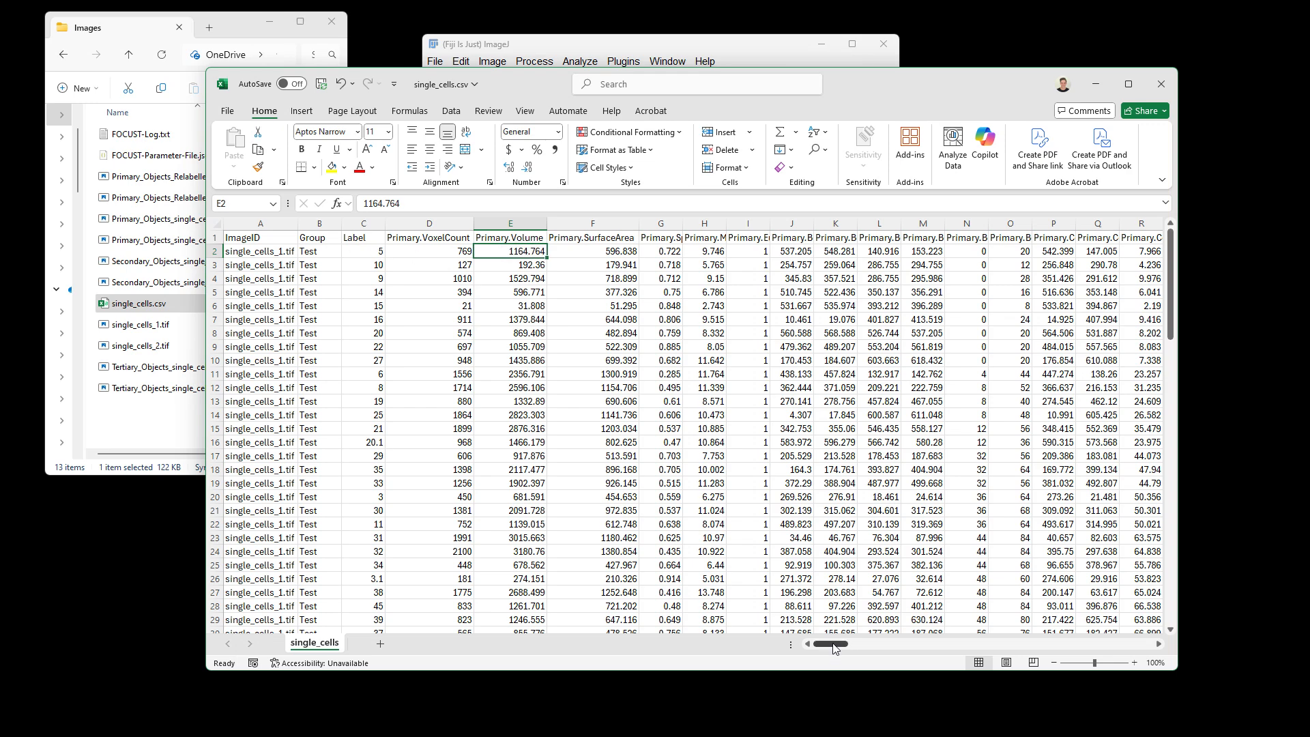
# Examine the primary ellipsoid and DAPI intensity columns, and fit the Primary.DAPI.Mean column's width to read its first value
pyautogui.moveTo(834, 648); pyautogui.dragTo(875, 647)
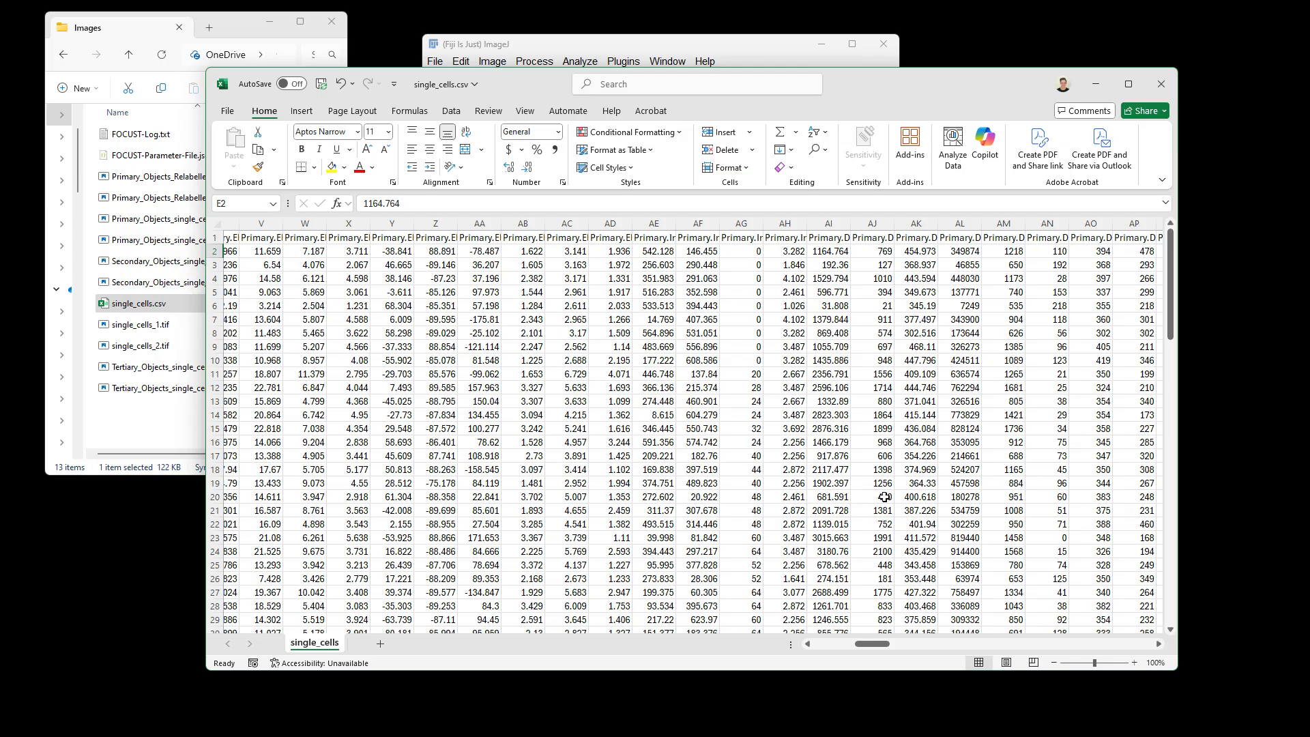
pyautogui.click(325, 244)
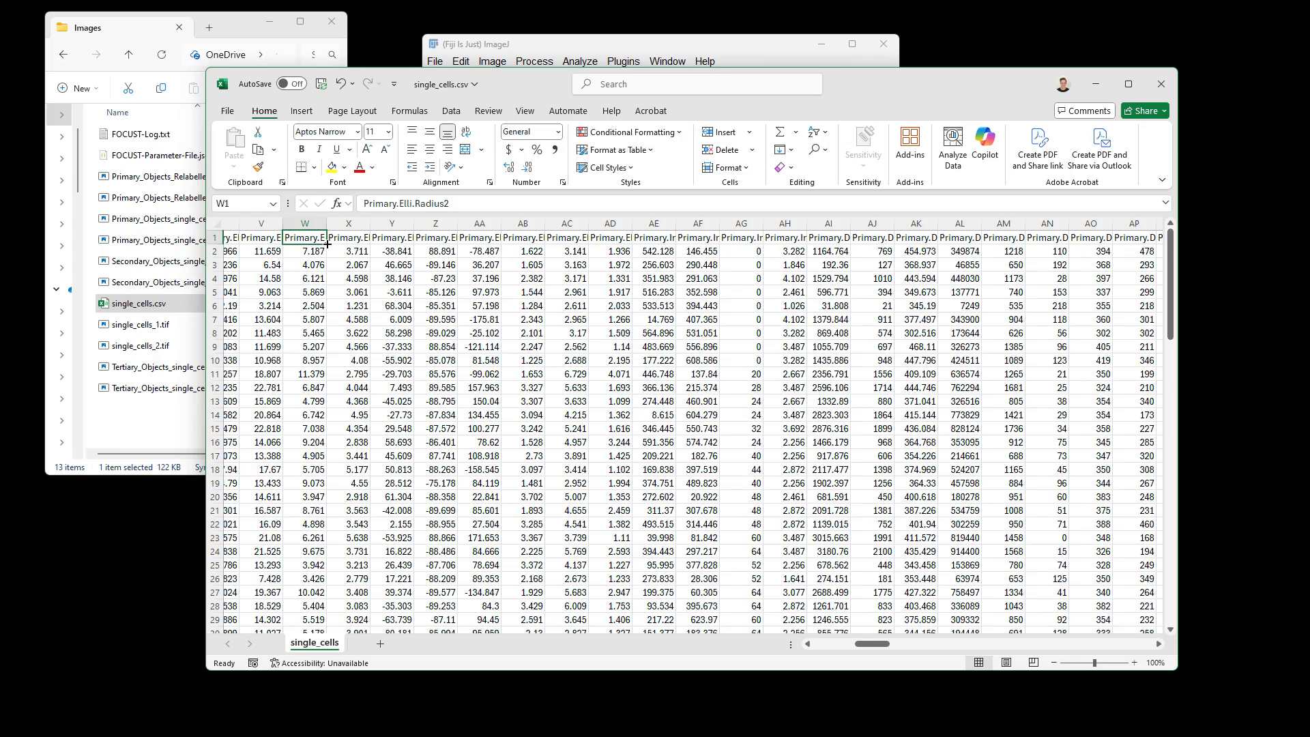
pyautogui.click(522, 237)
pyautogui.moveTo(866, 644); pyautogui.dragTo(875, 645)
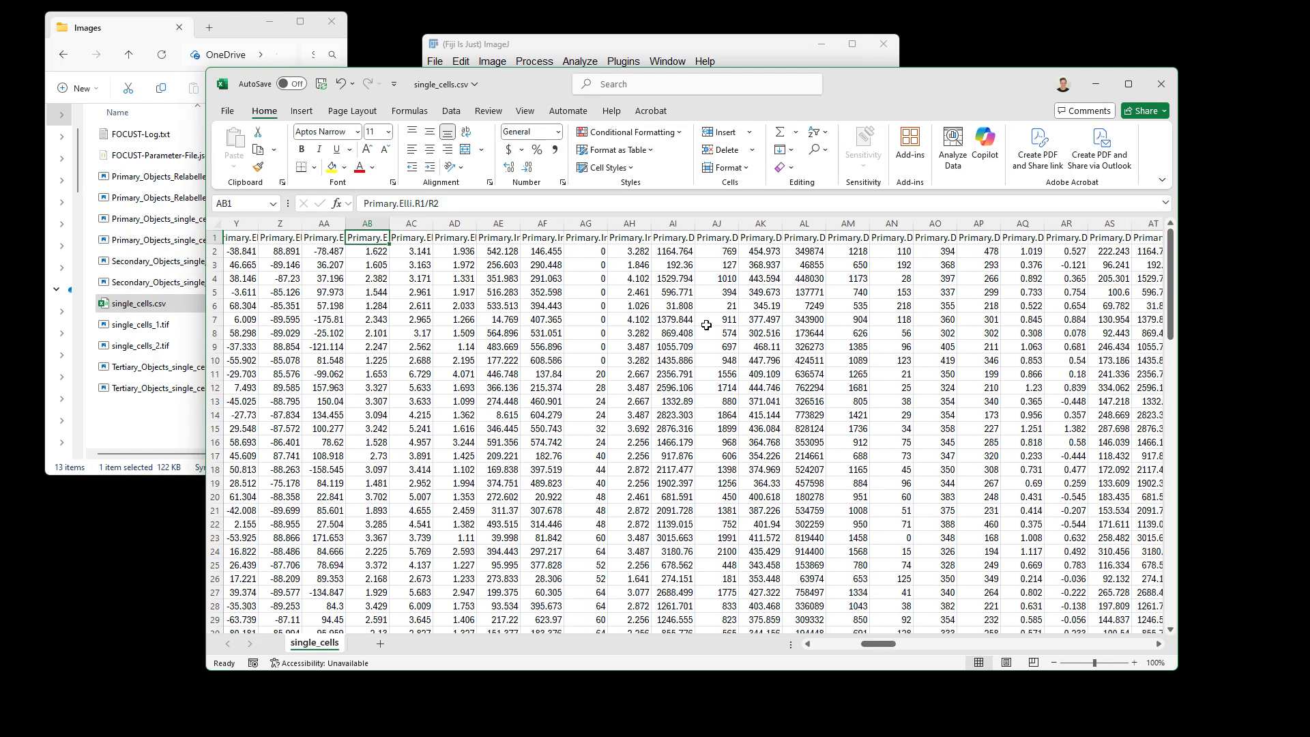
pyautogui.click(669, 241)
pyautogui.click(754, 237)
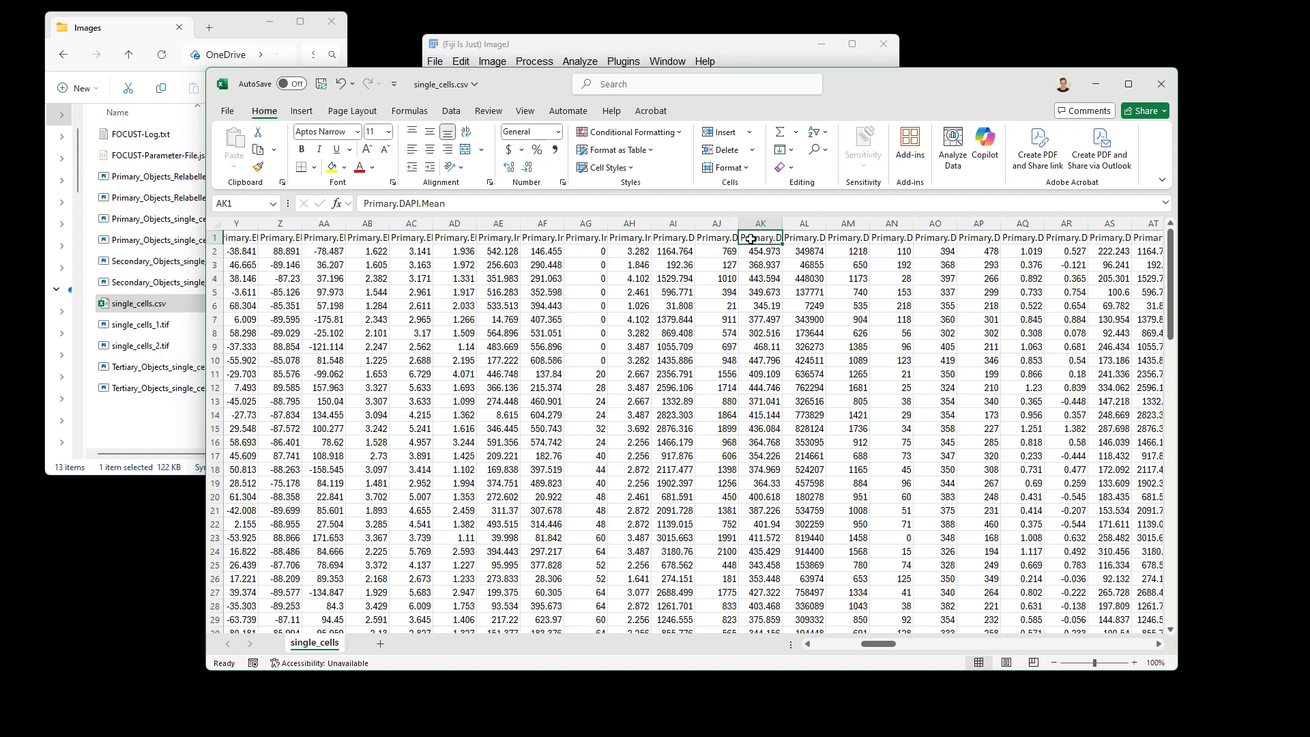
pyautogui.doubleClick(782, 223)
pyautogui.click(812, 254)
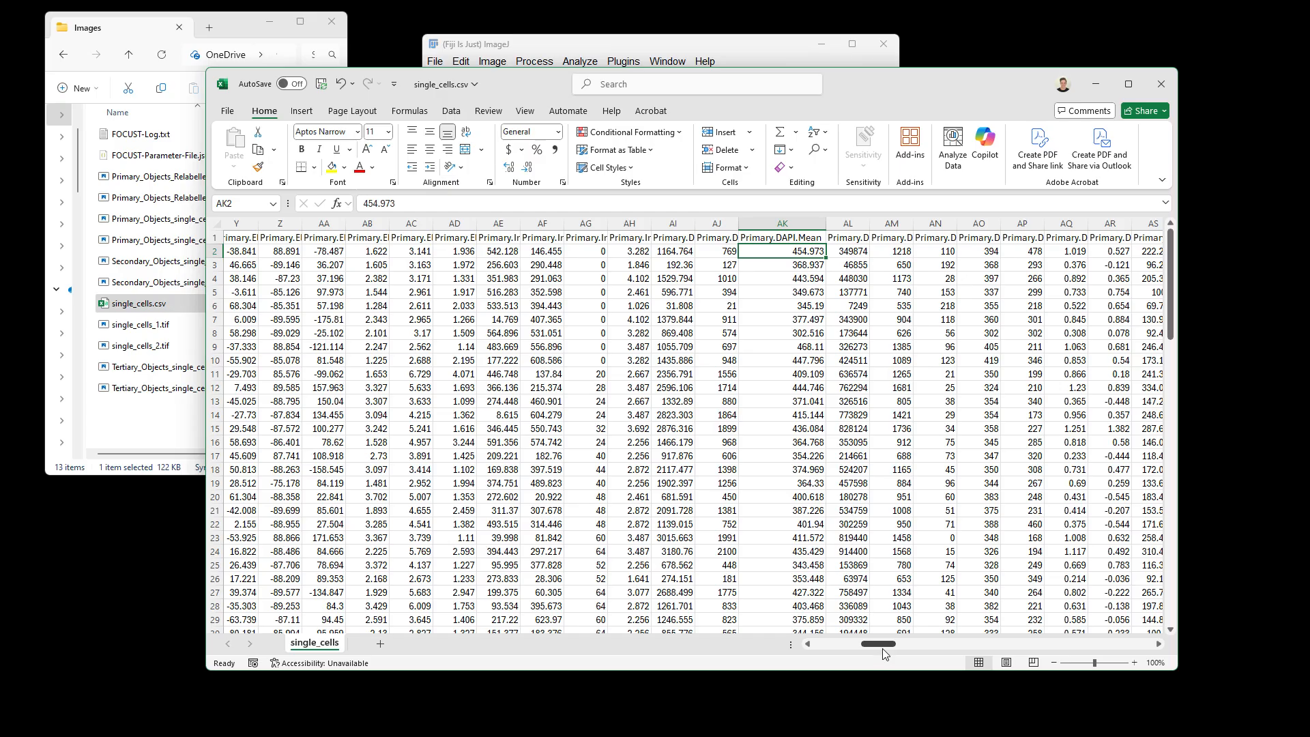
# Examine the secondary object measurement columns, and fit the Secondary.Volume column's width to read its first value
pyautogui.moveTo(881, 652); pyautogui.dragTo(955, 652)
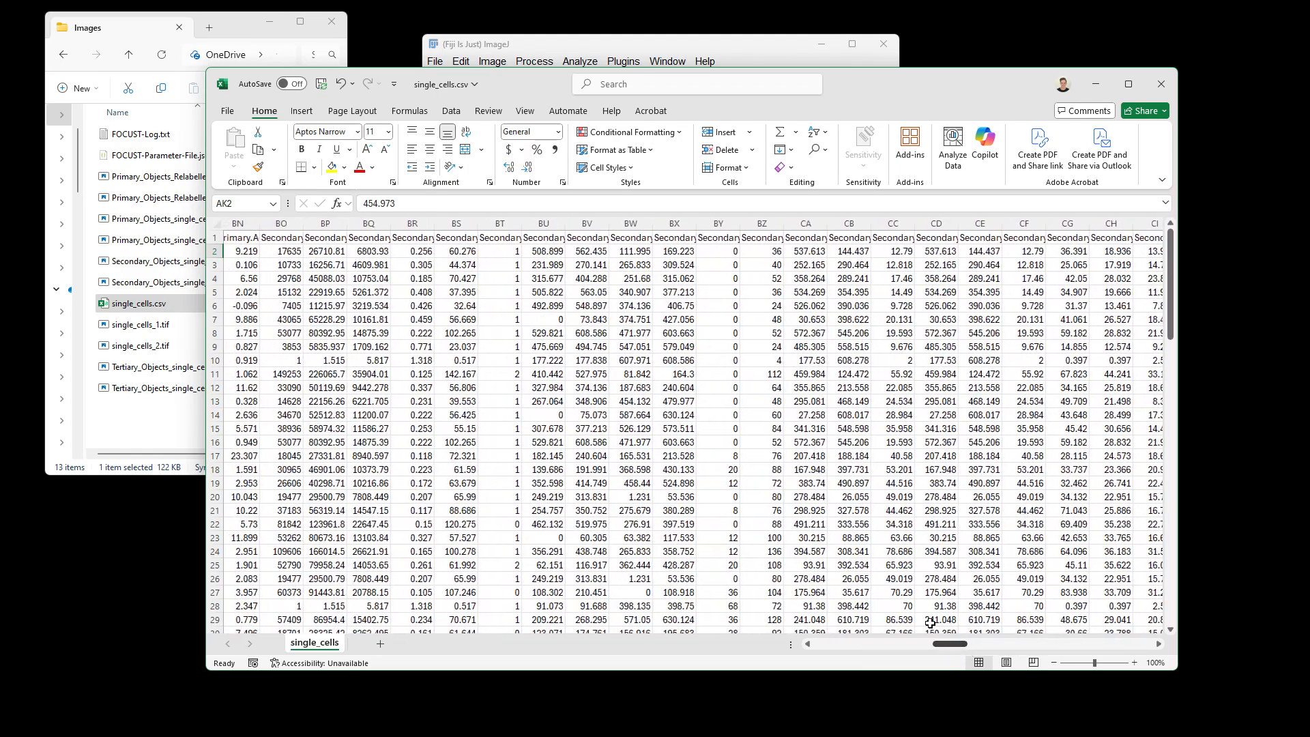
pyautogui.click(425, 237)
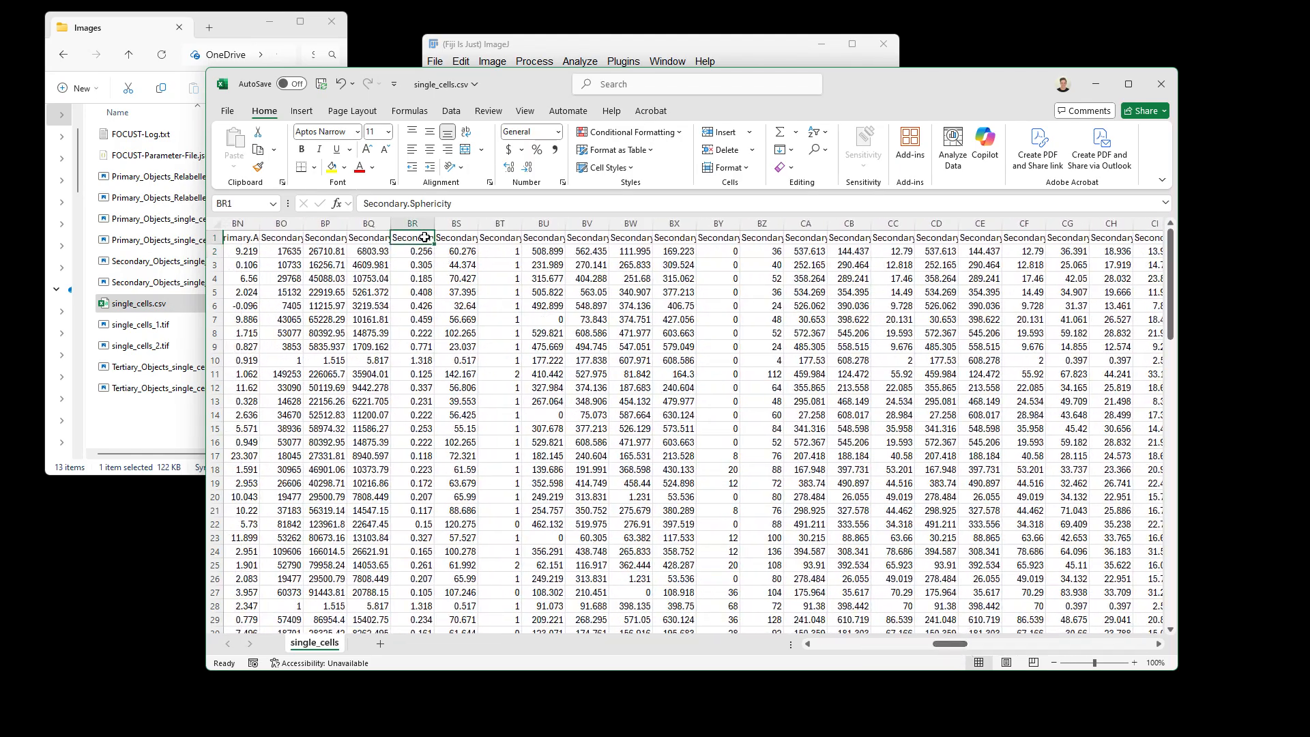
pyautogui.click(376, 238)
pyautogui.click(456, 239)
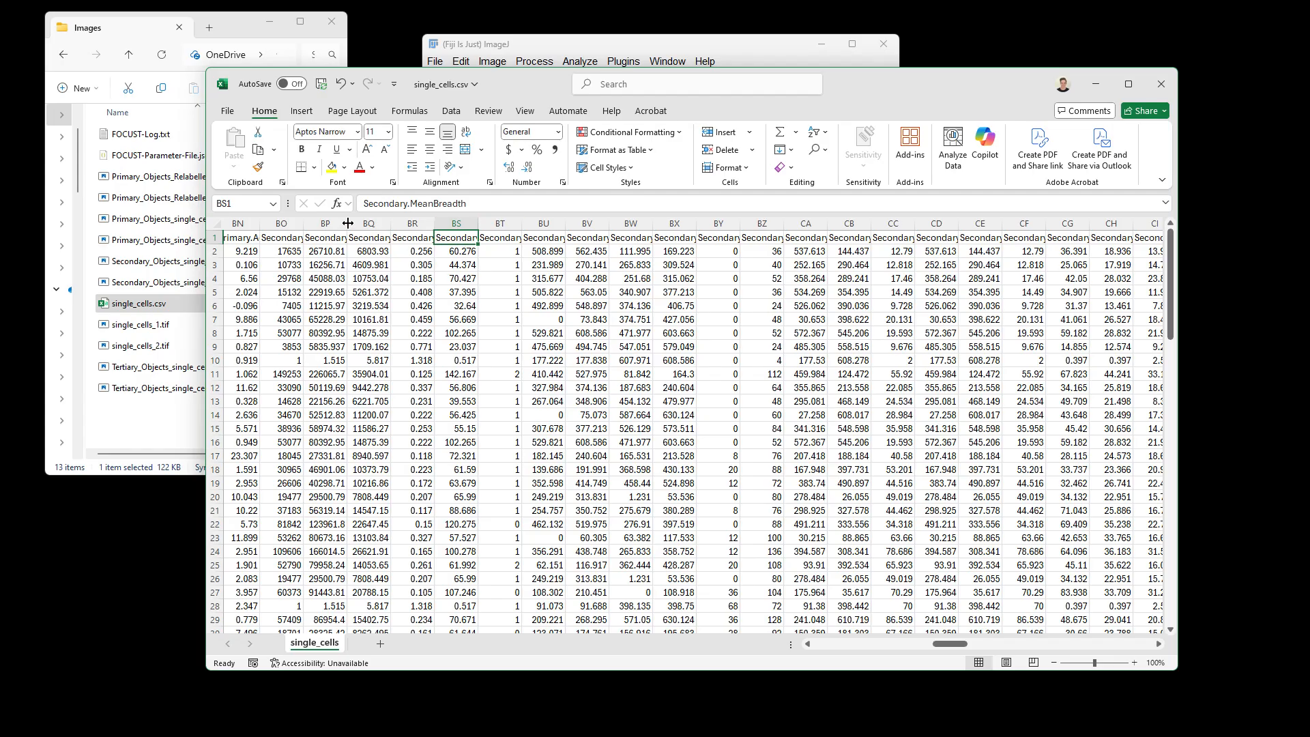
pyautogui.click(297, 236)
pyautogui.click(326, 238)
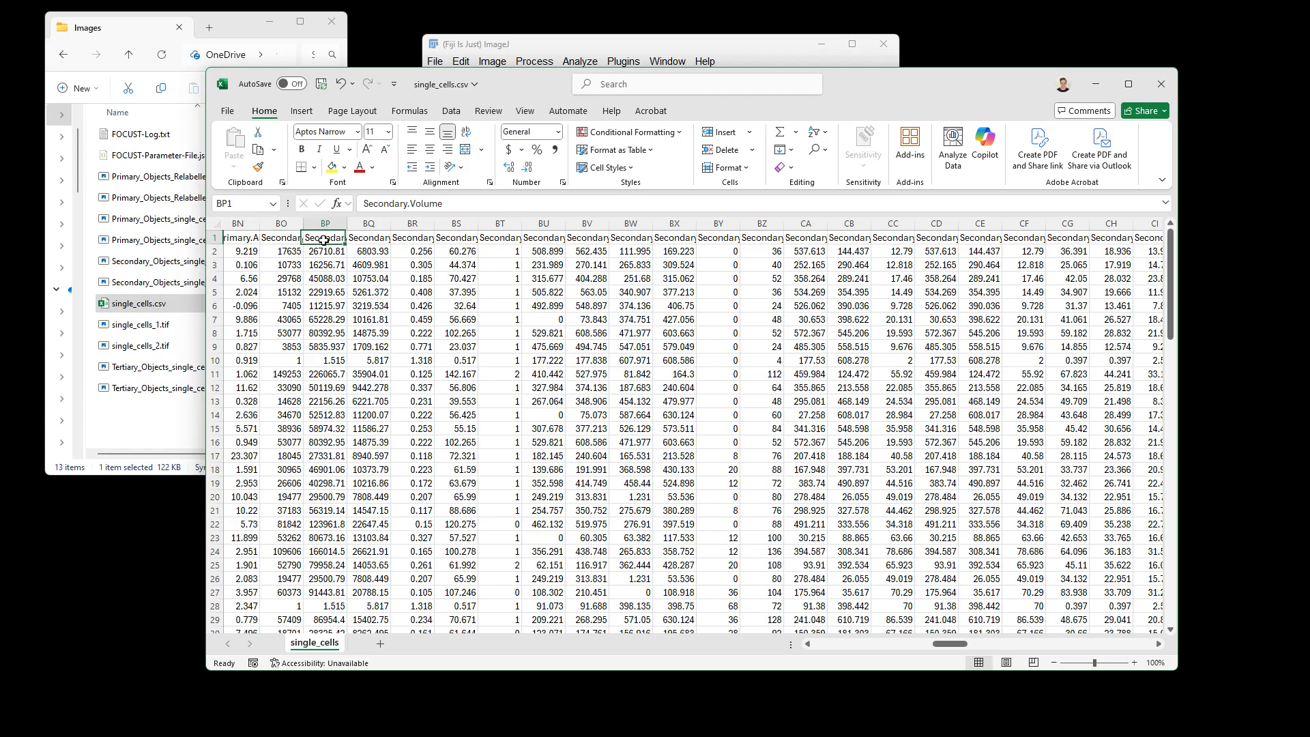
pyautogui.doubleClick(347, 222)
pyautogui.click(339, 252)
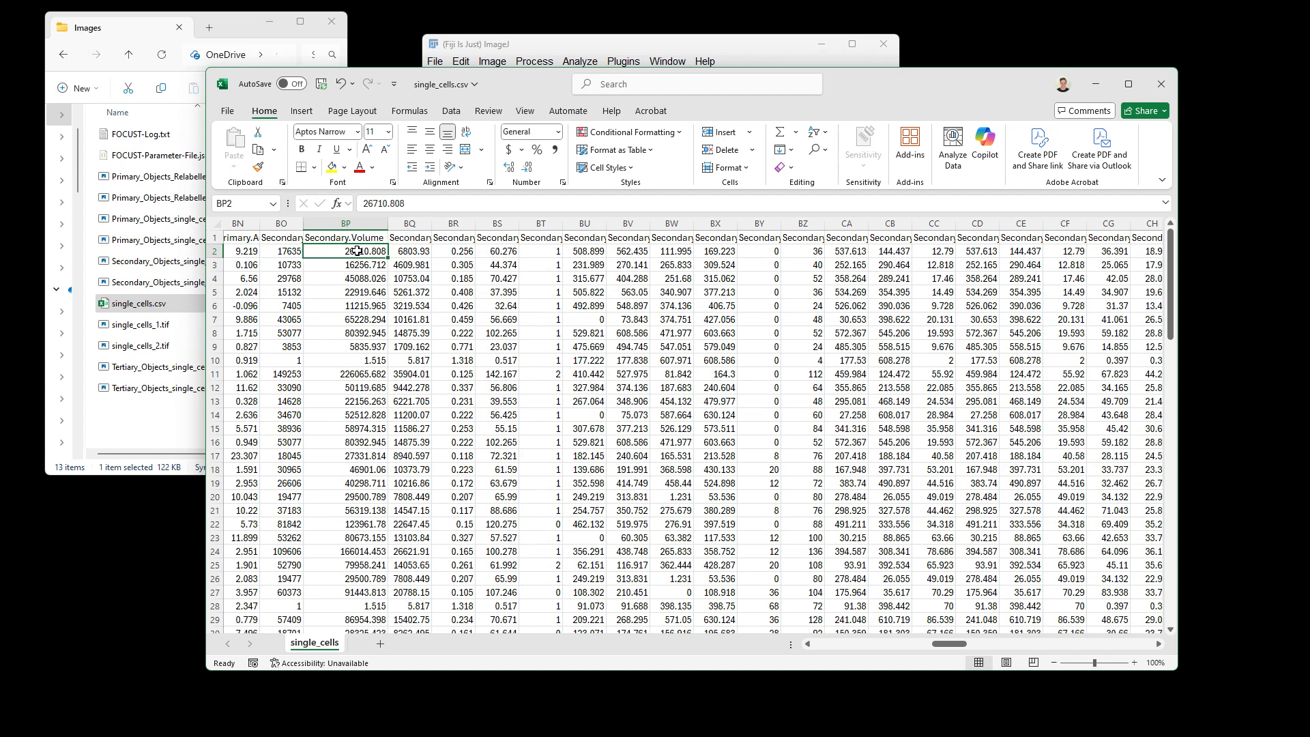
# Locate the tertiary object measurements, and fit the Tertiary.Volume column's width to read its first value
pyautogui.moveTo(950, 644); pyautogui.dragTo(1052, 665)
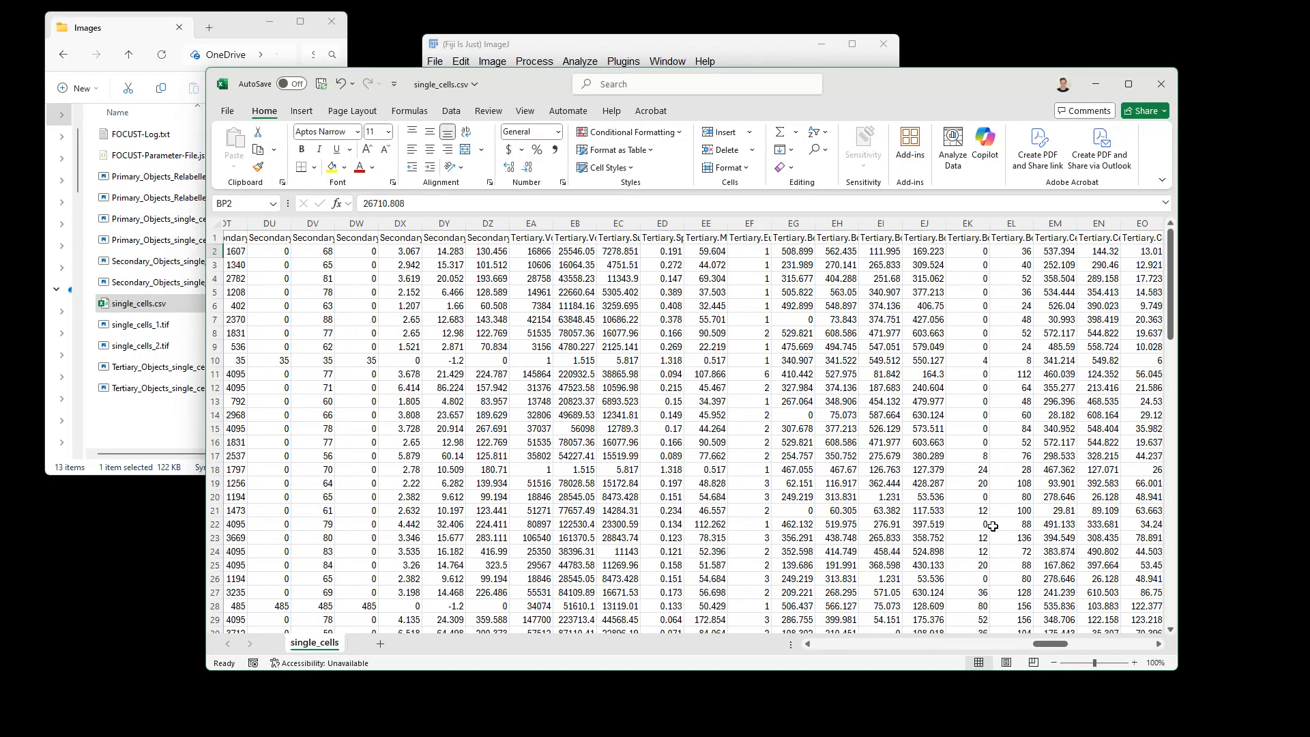
pyautogui.click(577, 239)
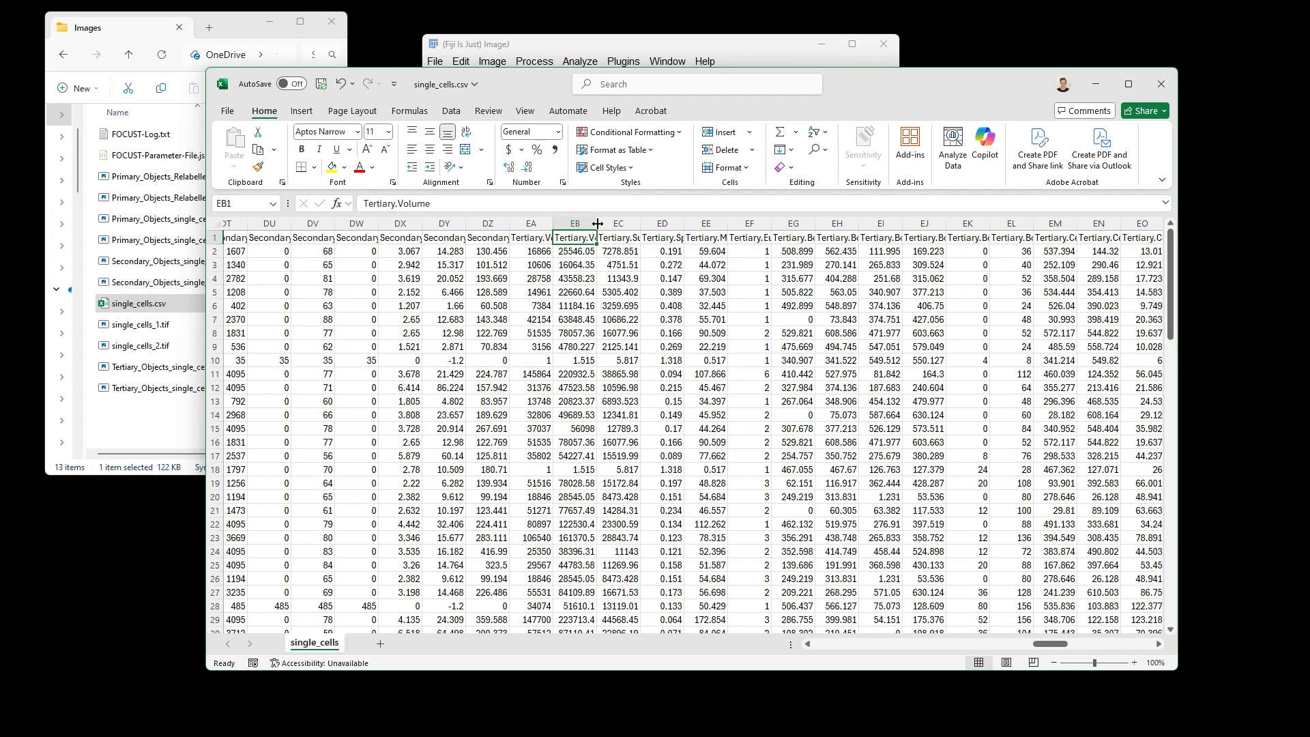
pyautogui.doubleClick(598, 223)
pyautogui.click(583, 253)
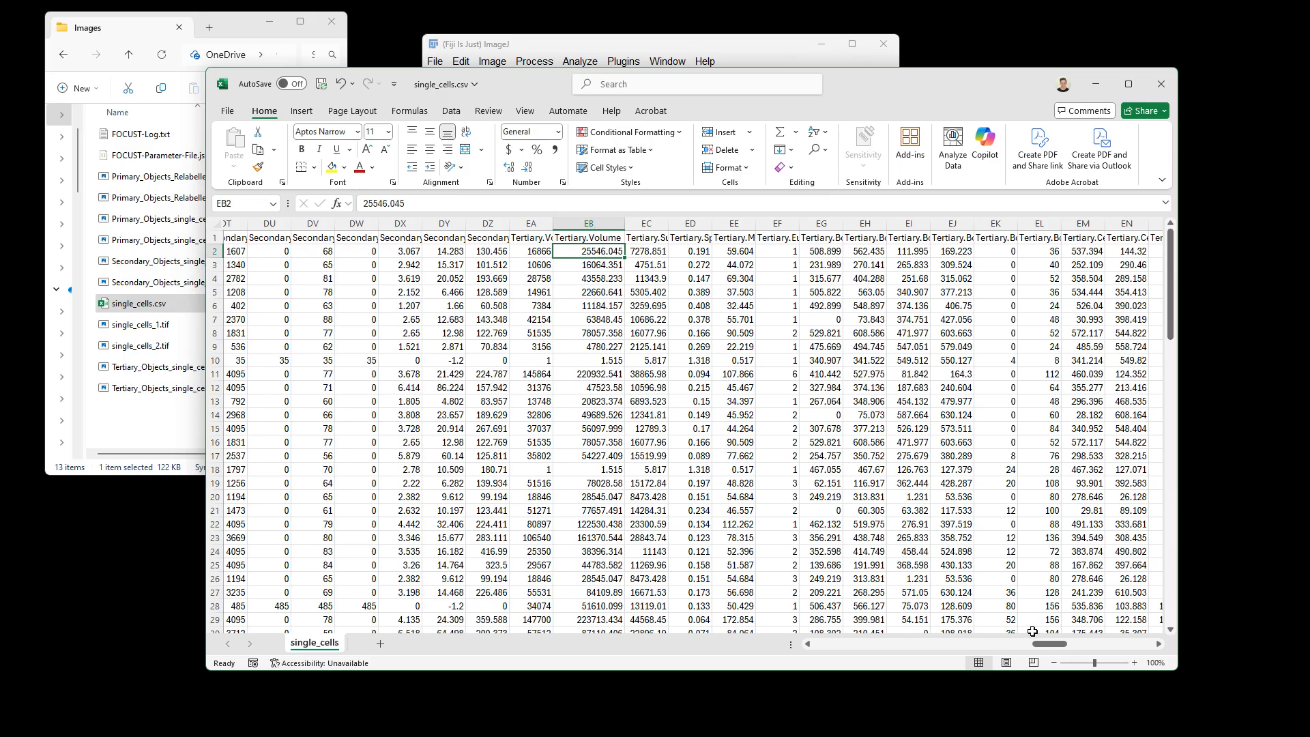
pyautogui.moveTo(1044, 644); pyautogui.dragTo(1028, 642)
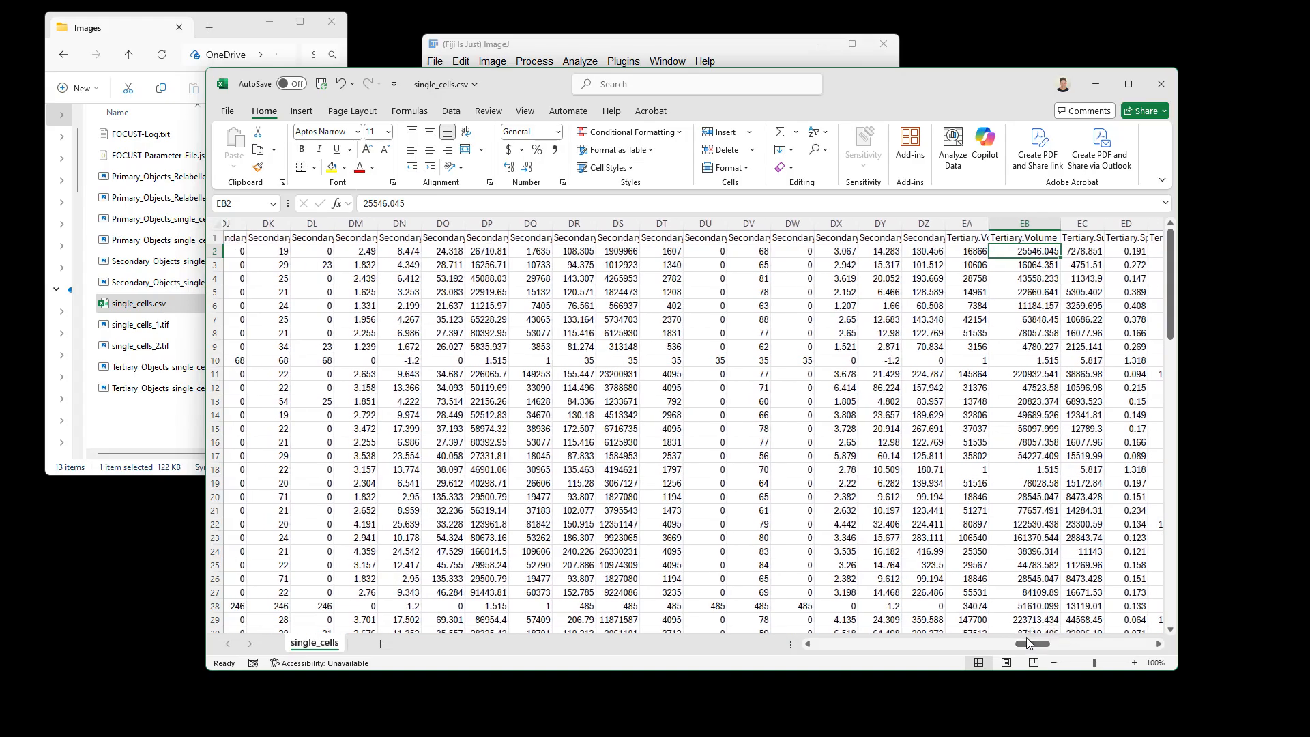
# Examine the secondary object headers from Secondary.Actin.Volume back through the DAPI columns to Secondary.DAPI.Mean, and read the first mean value
pyautogui.click(484, 239)
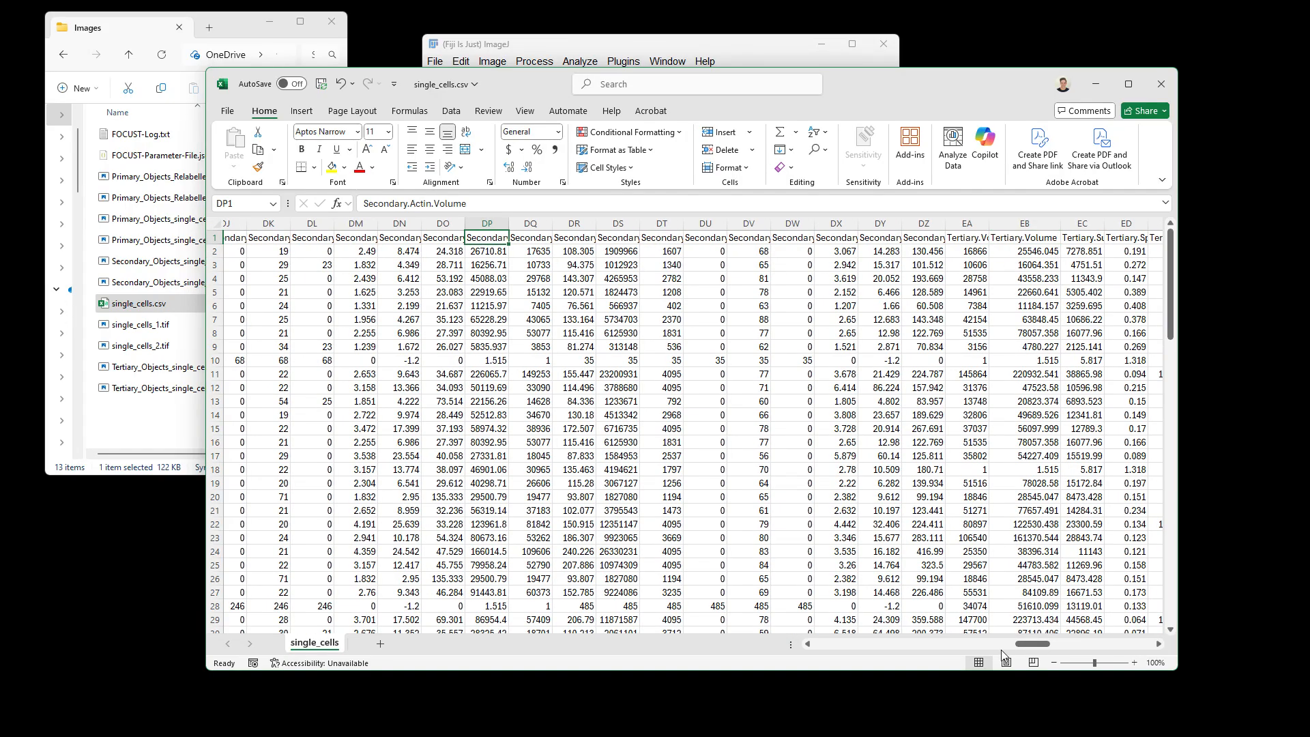
pyautogui.moveTo(1031, 644); pyautogui.dragTo(1006, 643)
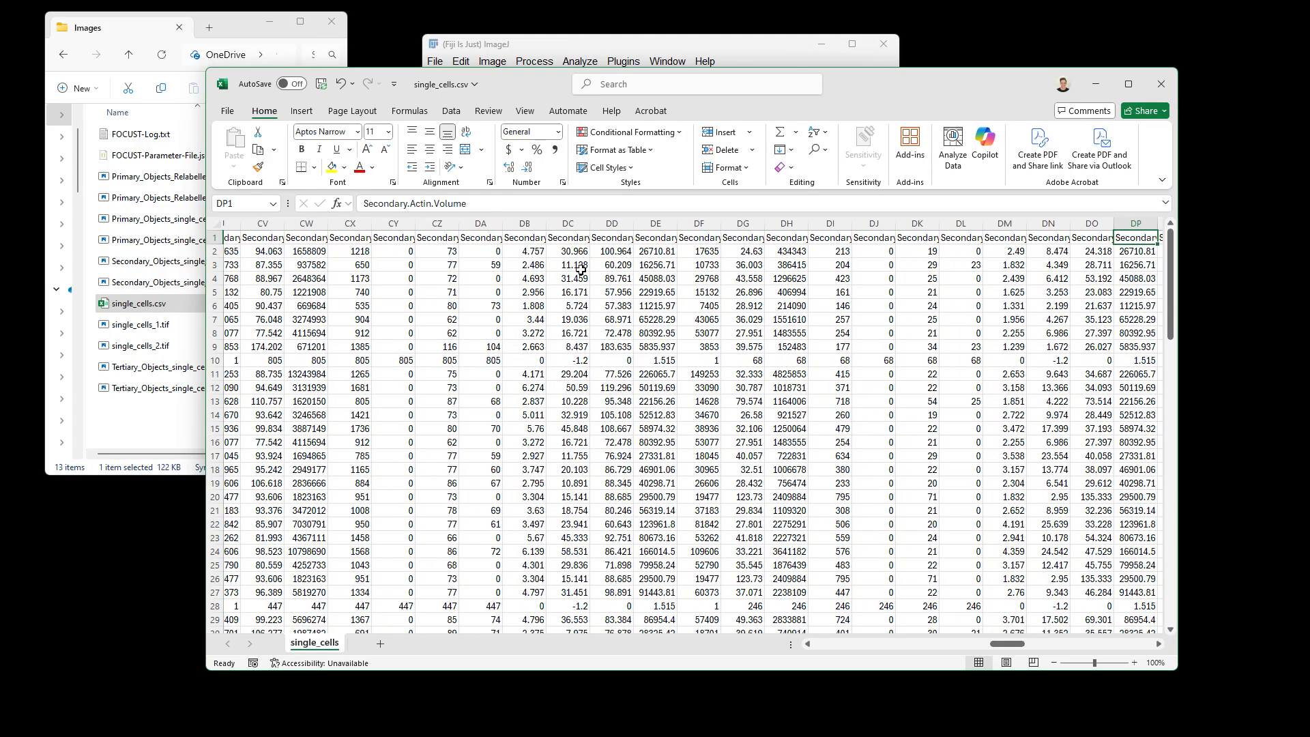
pyautogui.click(536, 238)
pyautogui.click(484, 228)
pyautogui.click(478, 237)
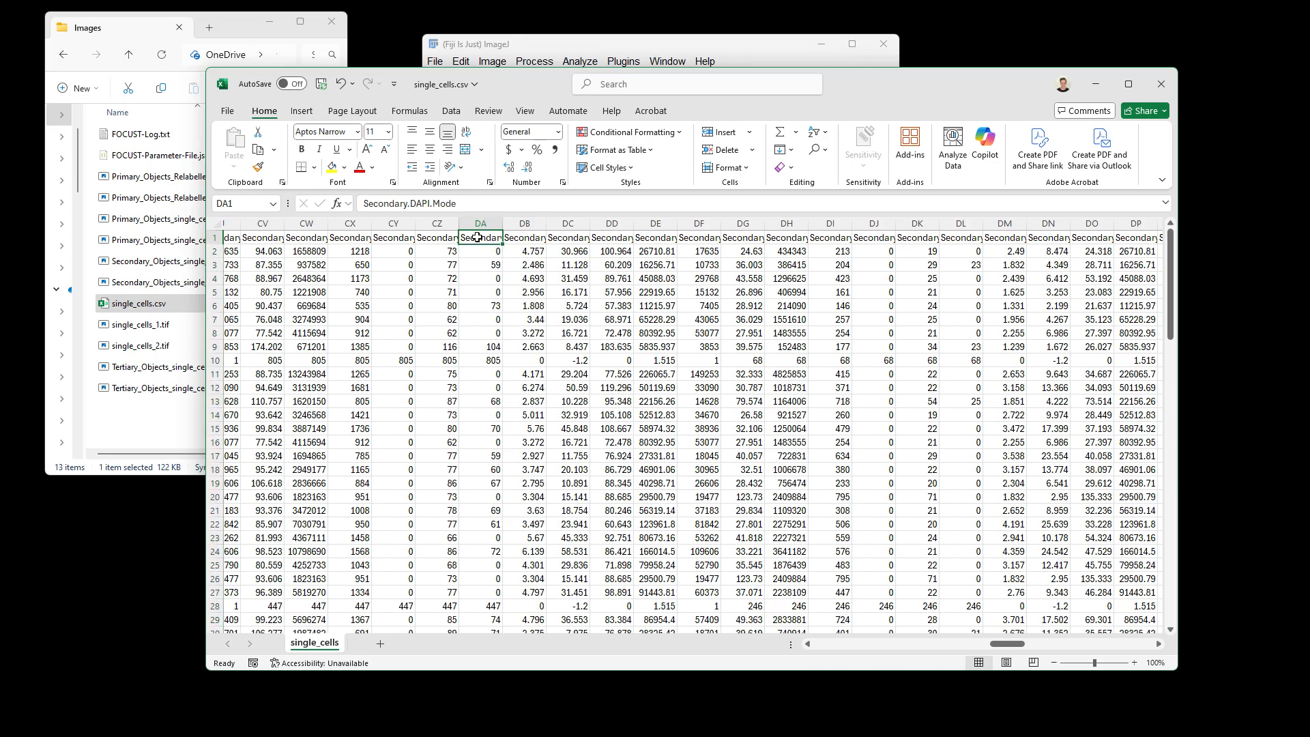
pyautogui.click(444, 239)
pyautogui.click(397, 240)
pyautogui.click(353, 241)
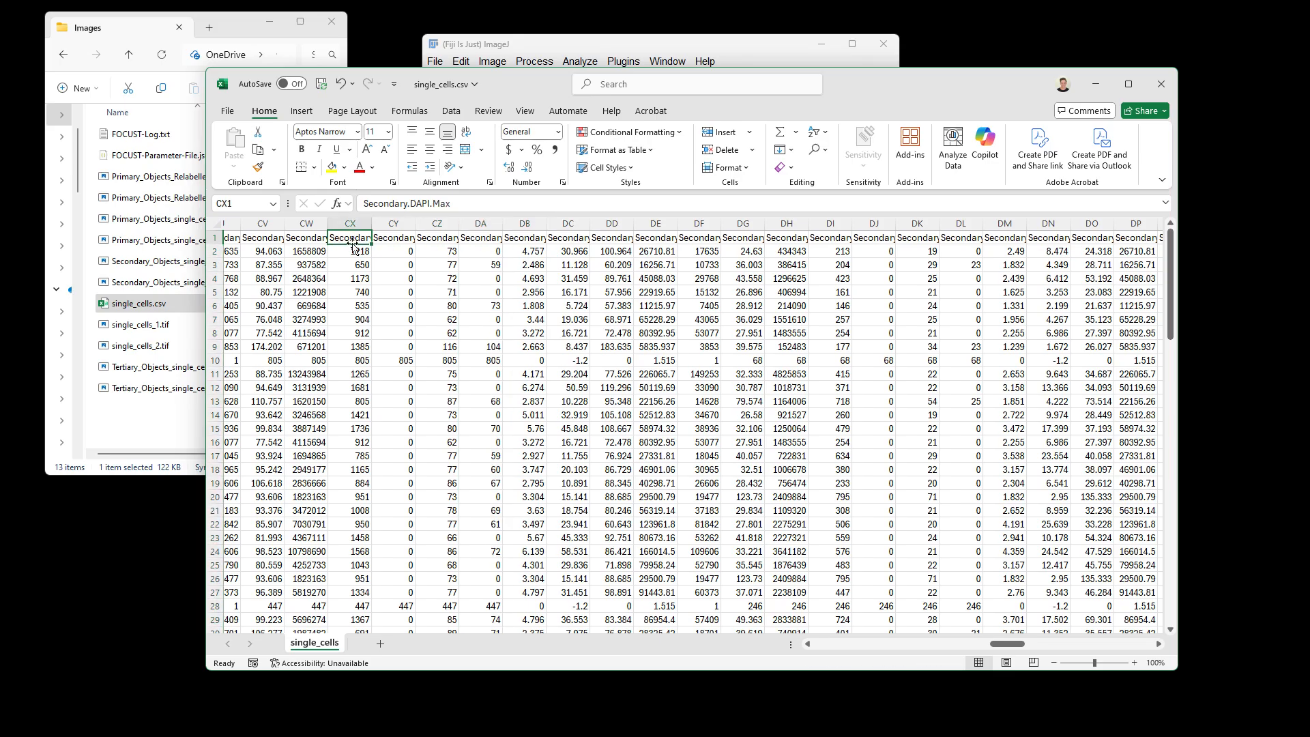
pyautogui.click(309, 238)
pyautogui.click(264, 238)
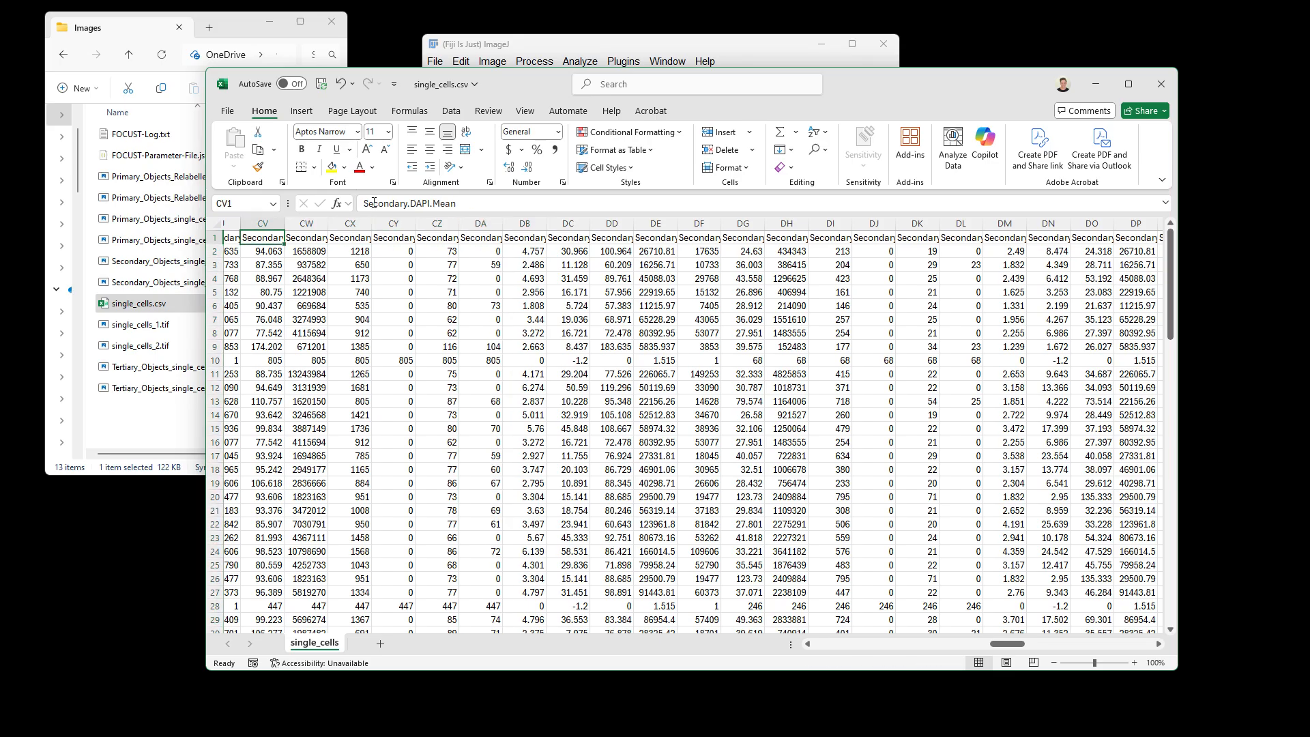
pyautogui.click(445, 205)
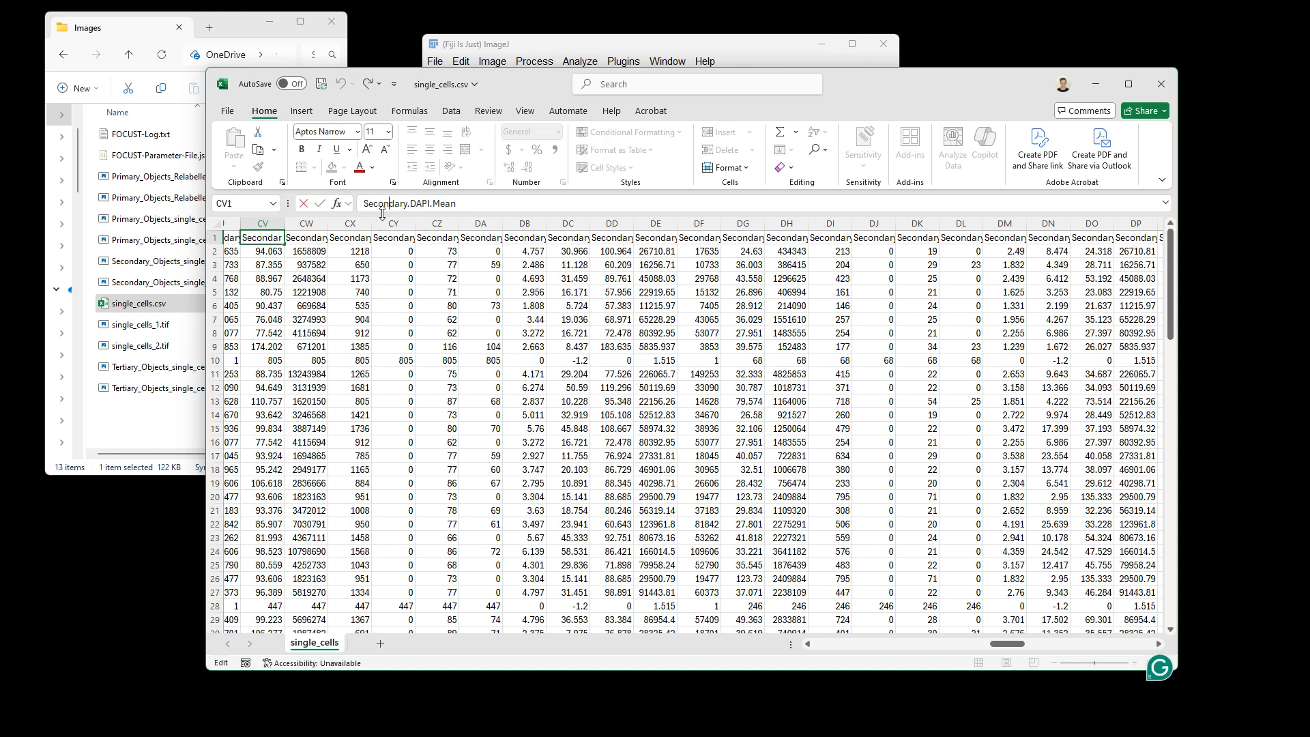
pyautogui.click(263, 247)
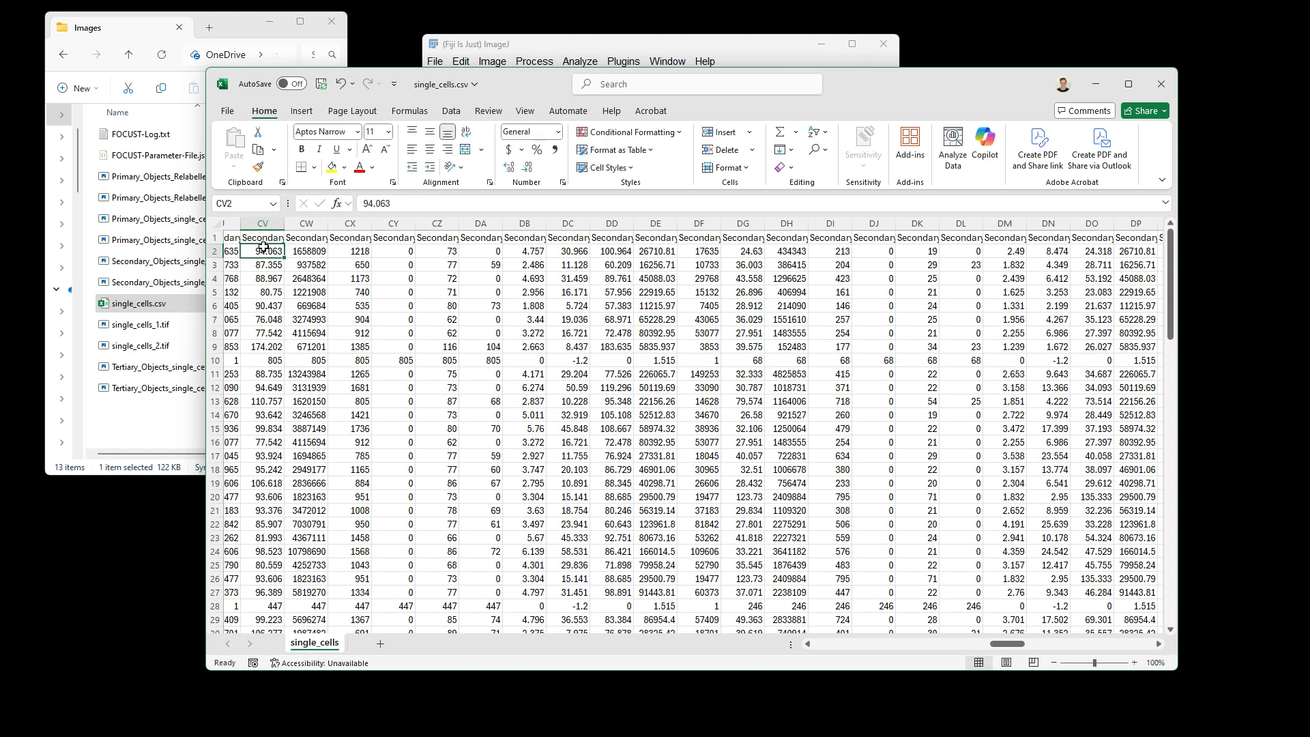
# Move the spreadsheet aside to compare the Secondary.DAPI.StdDev header with the channel names in the FOCUST Run Analysis window
pyautogui.click(612, 237)
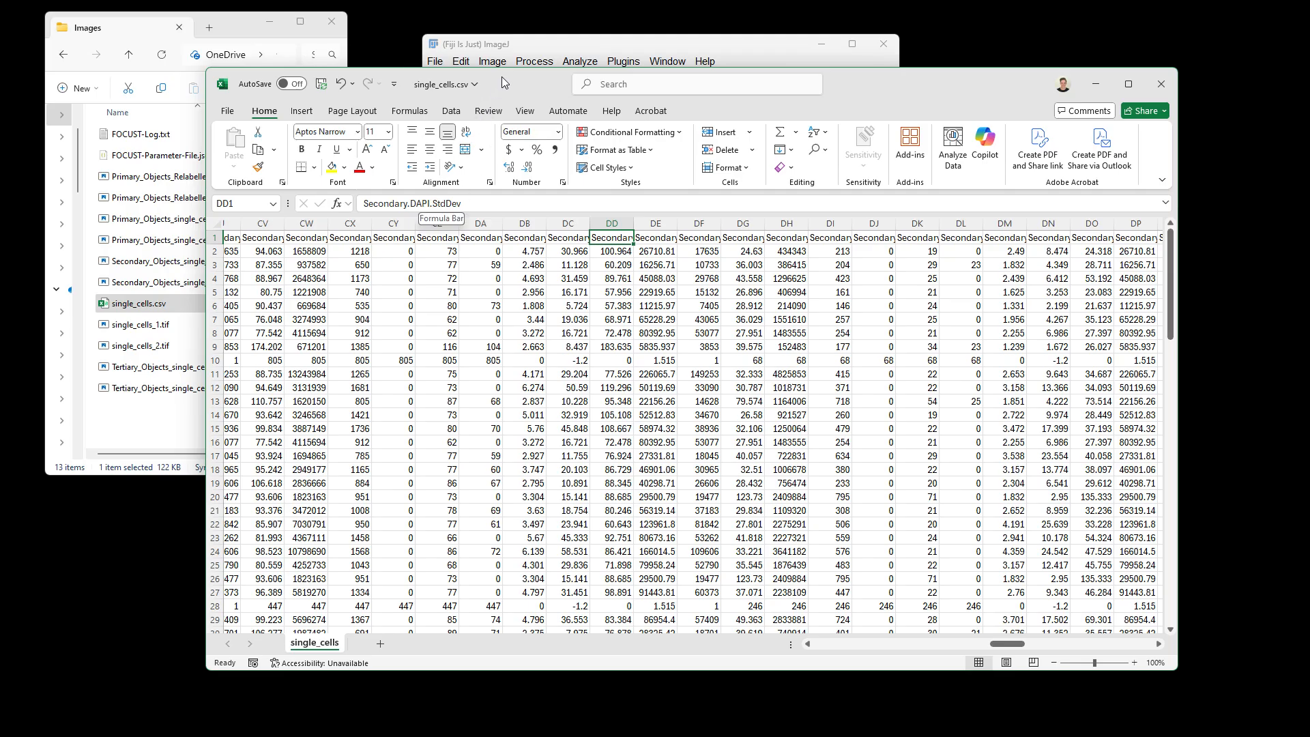
pyautogui.moveTo(502, 77); pyautogui.dragTo(895, 98)
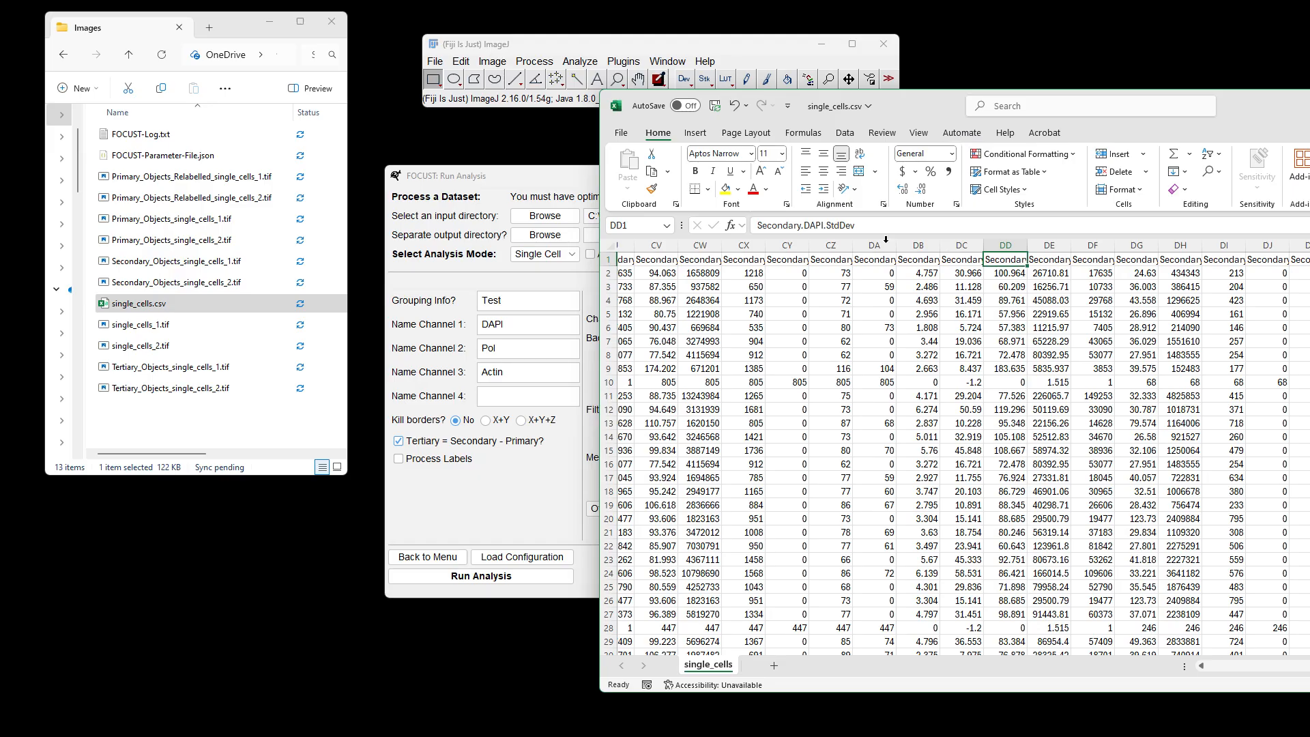
pyautogui.click(791, 226)
pyautogui.click(818, 226)
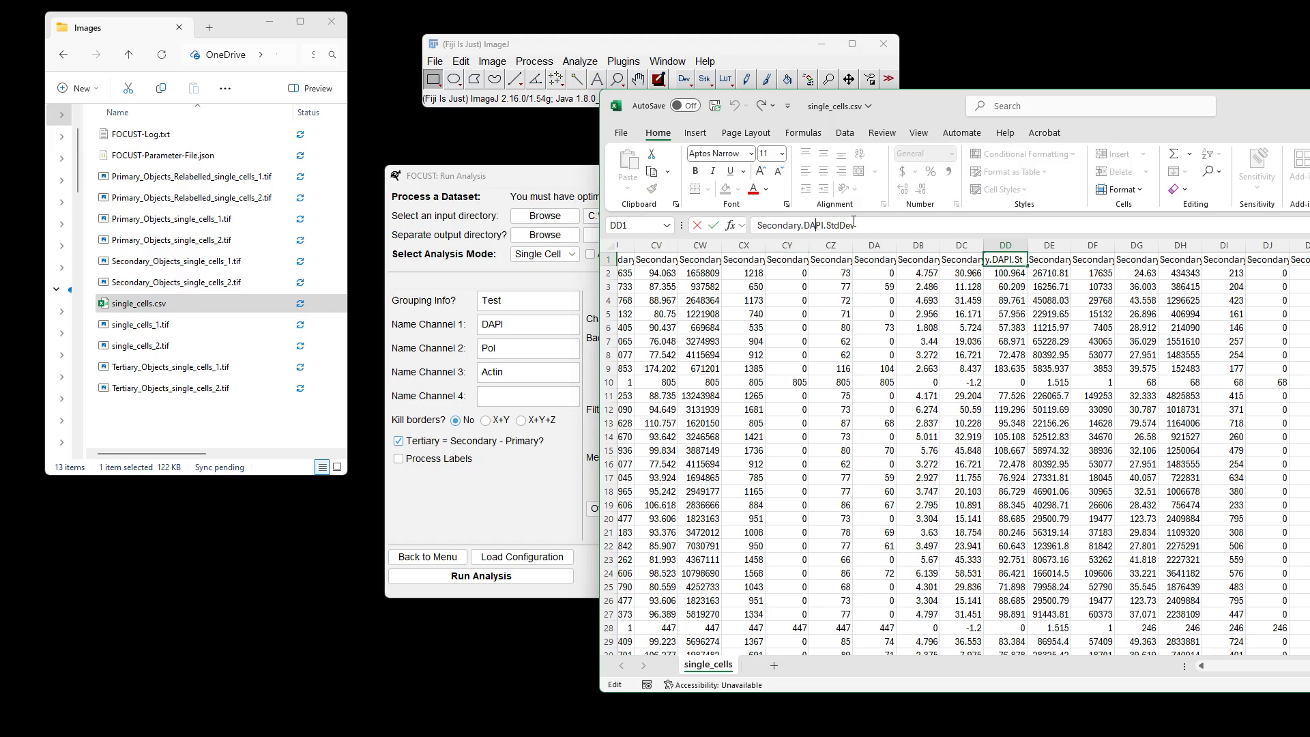
pyautogui.click(868, 226)
# Move the spreadsheet back, return to its first columns, and locate objects 3 and 3.1 in the Label column
pyautogui.moveTo(947, 109); pyautogui.dragTo(464, 74)
pyautogui.moveTo(934, 633); pyautogui.dragTo(753, 638)
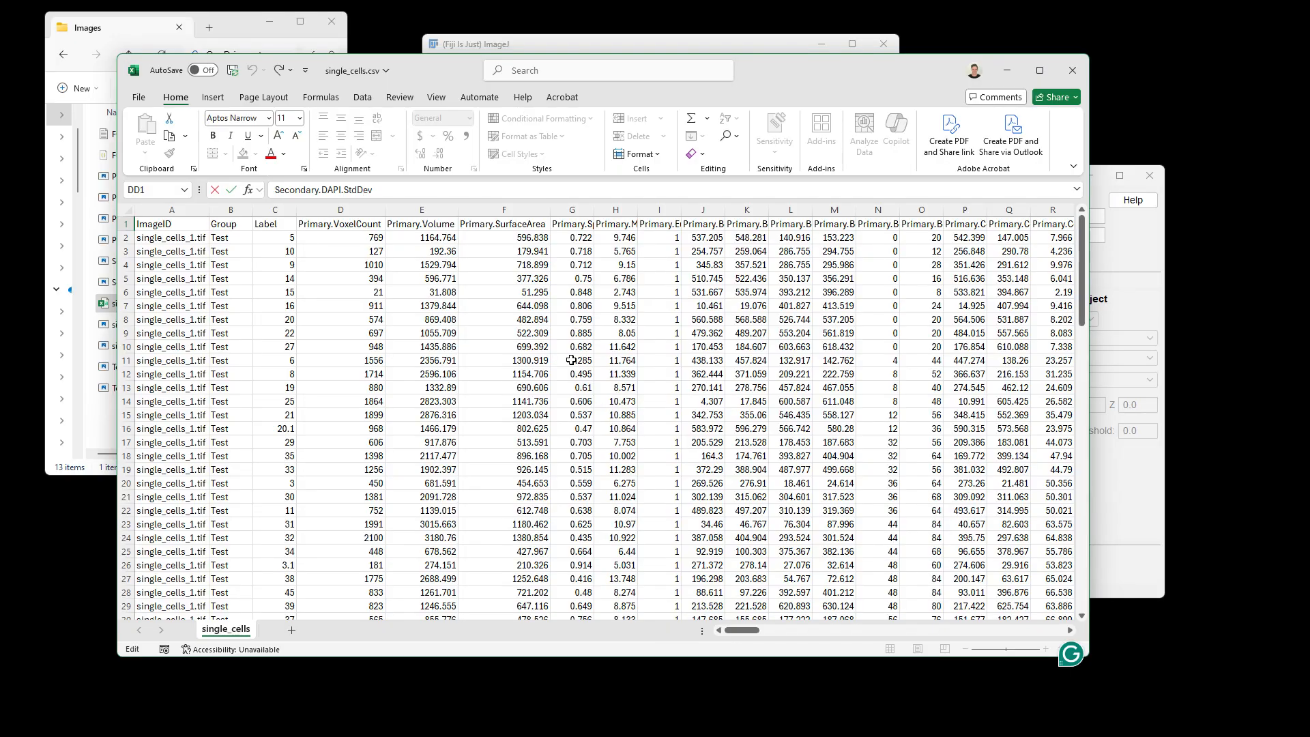
pyautogui.click(348, 482)
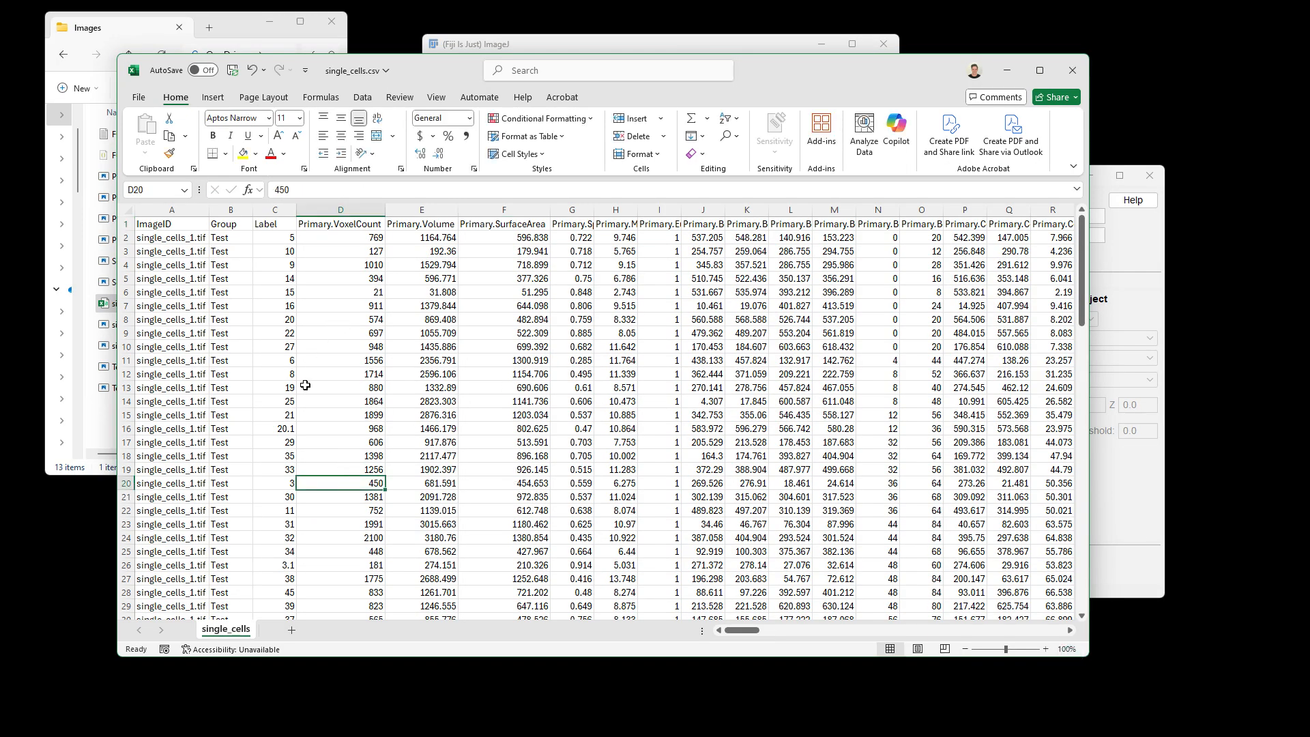
pyautogui.click(270, 483)
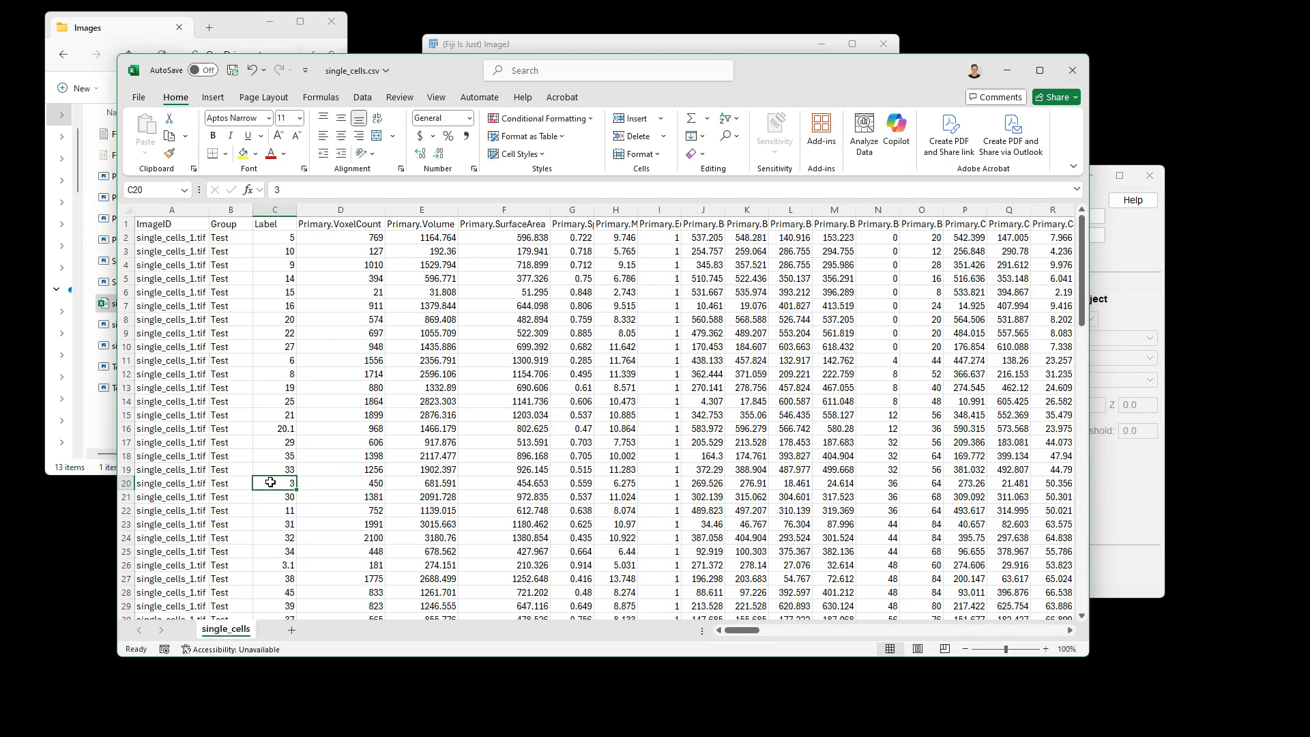
pyautogui.click(282, 236)
pyautogui.moveTo(422, 77); pyautogui.dragTo(436, 80)
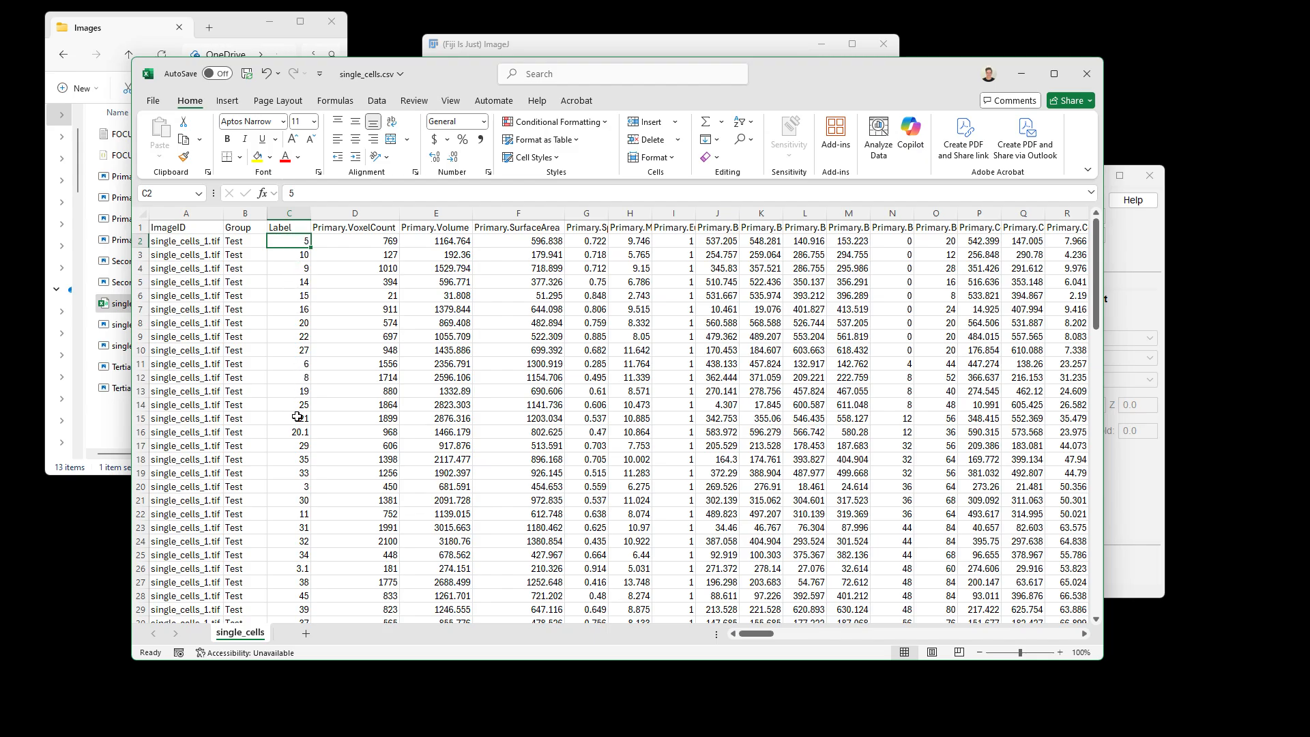
pyautogui.click(290, 490)
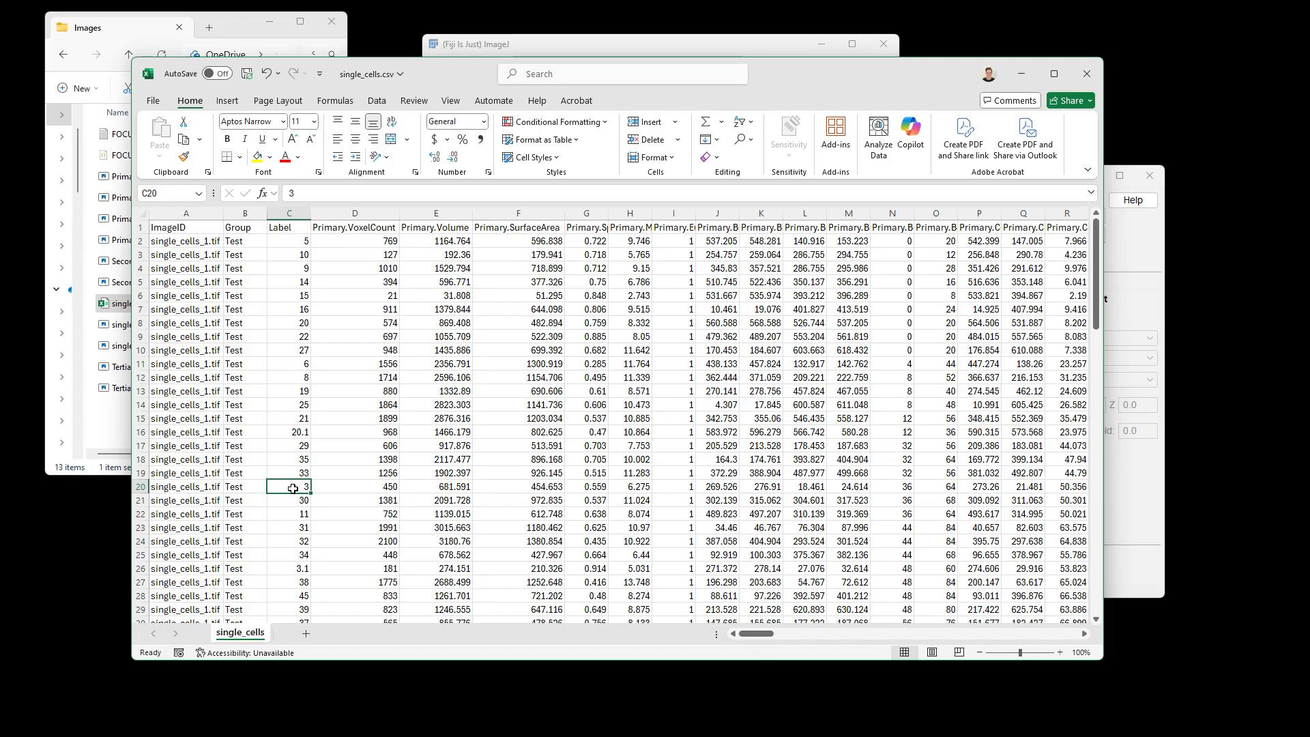
pyautogui.click(280, 570)
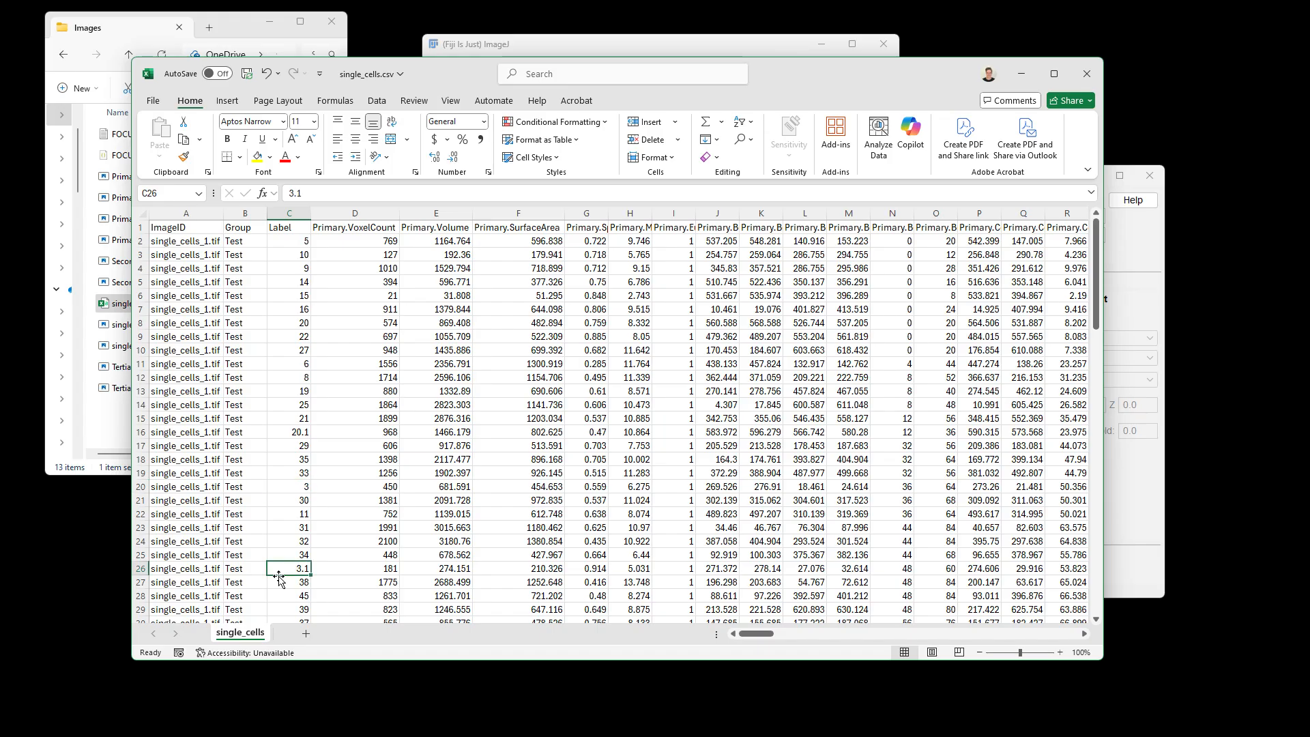
# Highlight rows 20 and 26, labelled 3 and 3.1, with a yellow fill
pyautogui.click(141, 486)
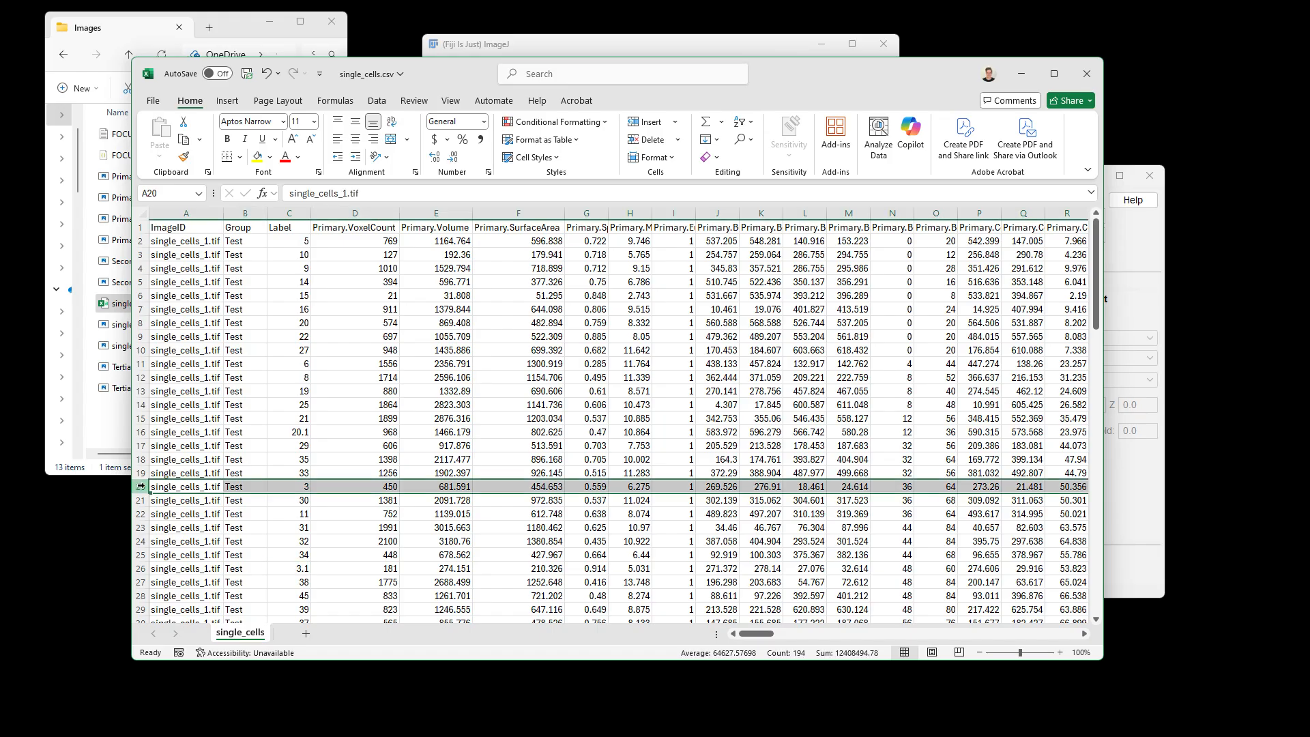
pyautogui.click(257, 156)
pyautogui.click(141, 568)
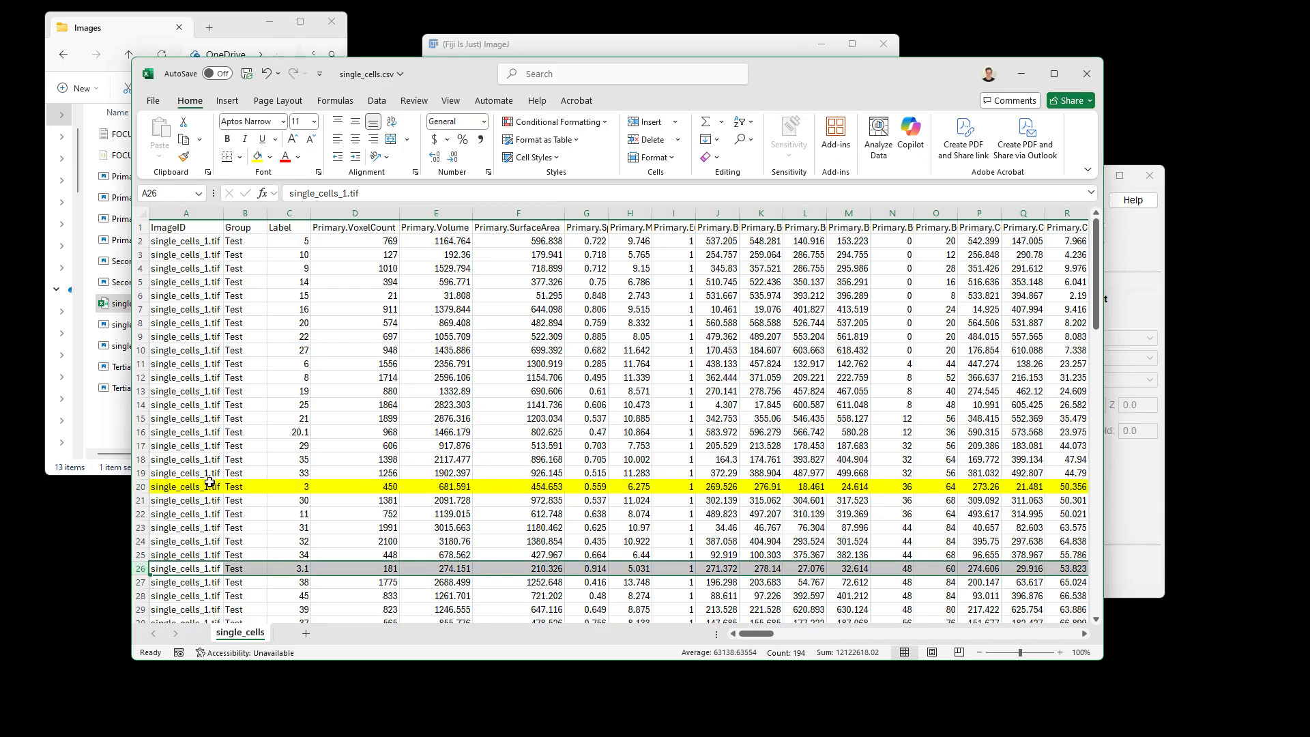
pyautogui.click(258, 156)
# Compare the primary voxel count and primary volume measurements of the highlighted objects 3 and 3.1
pyautogui.click(355, 485)
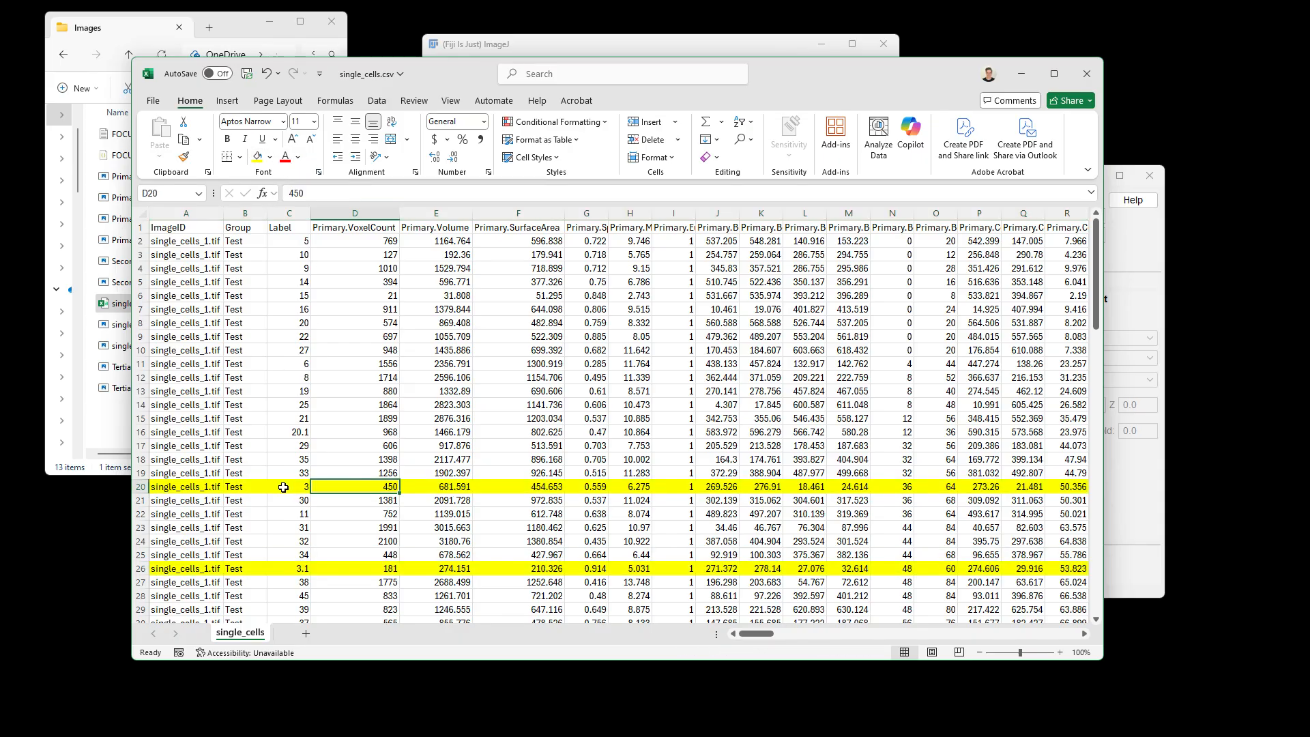
pyautogui.click(283, 488)
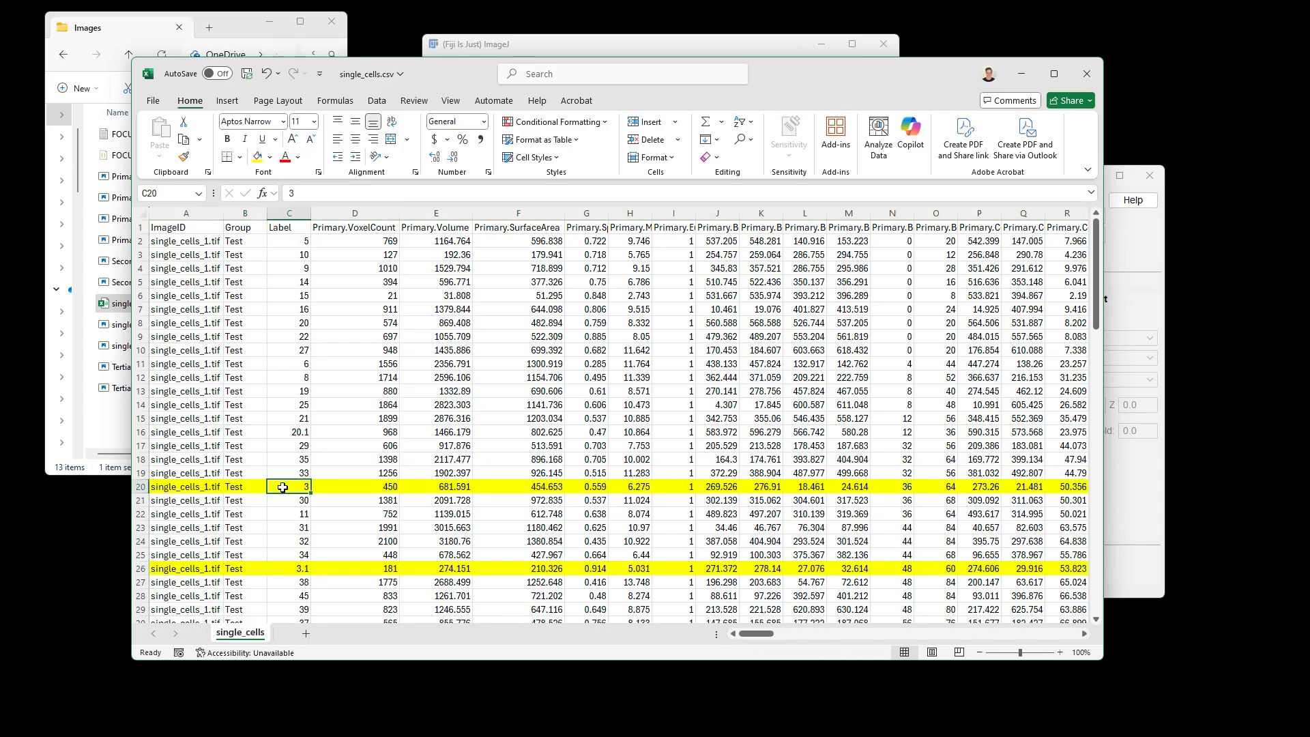
pyautogui.click(375, 487)
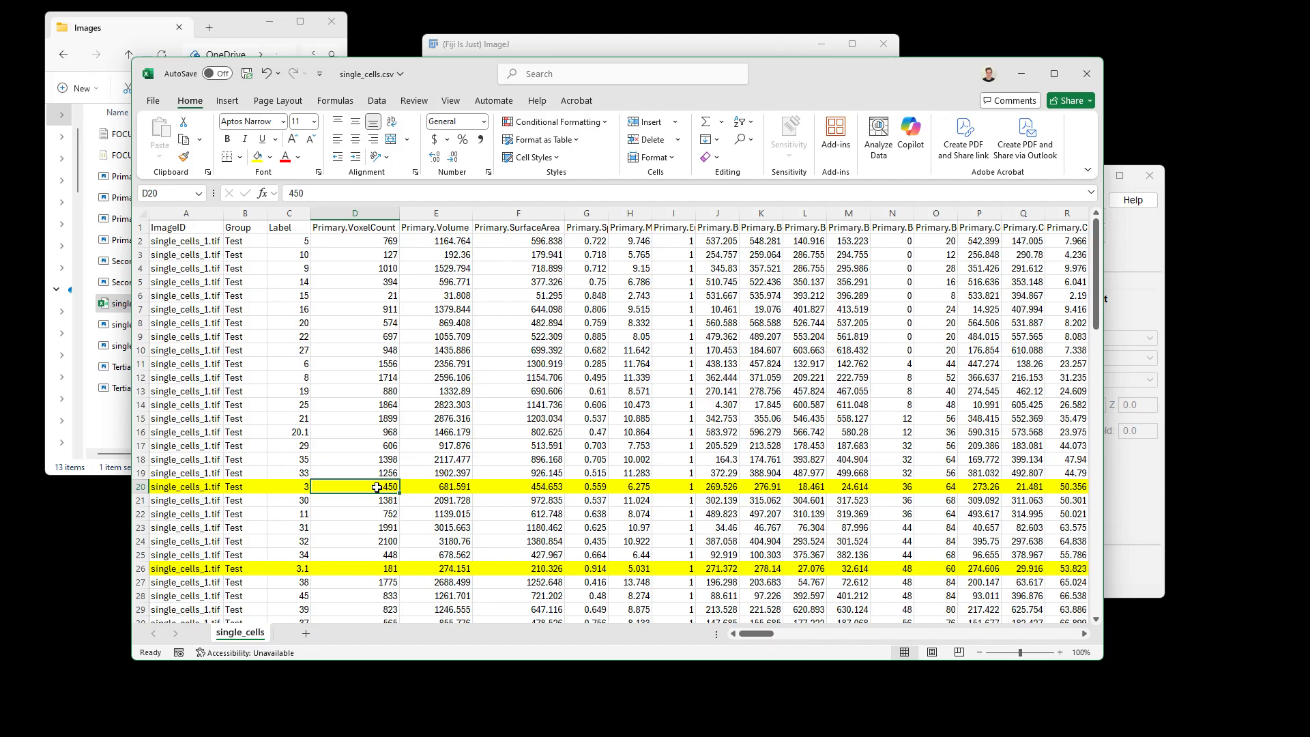
pyautogui.press('Right')
pyautogui.click(438, 568)
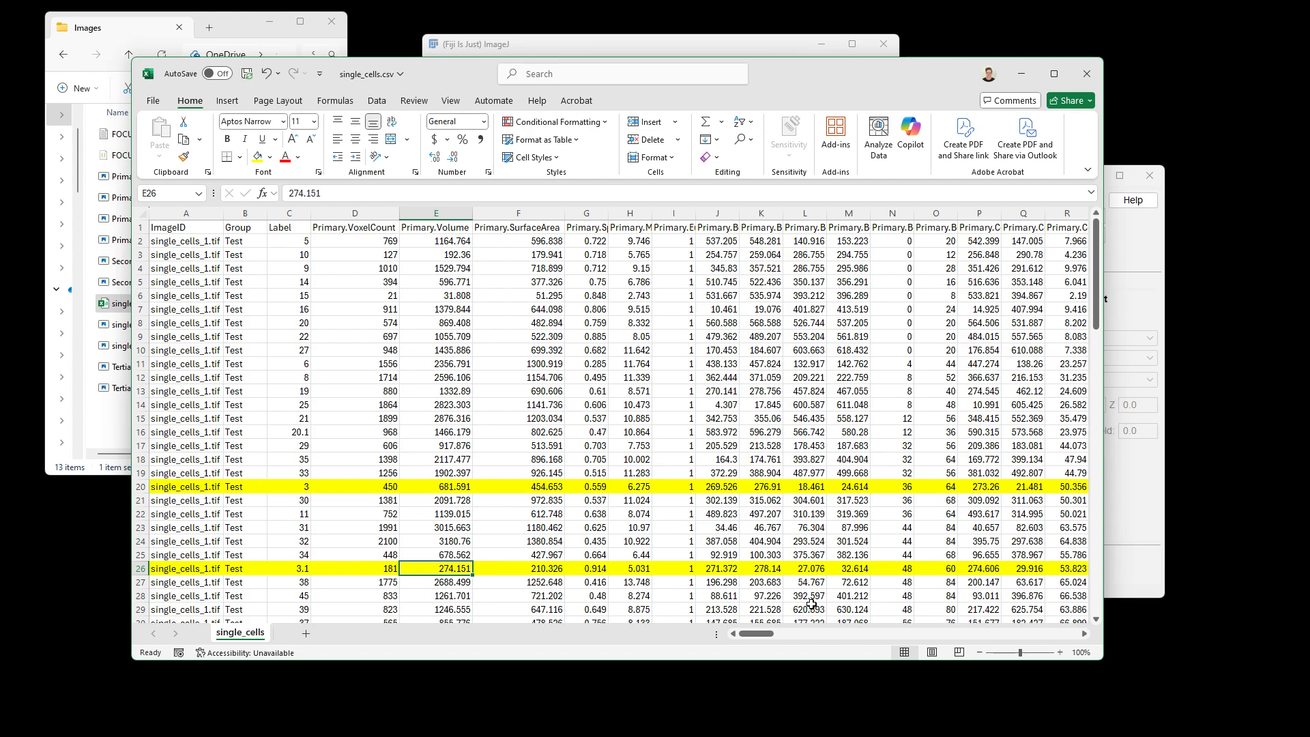
# Compare the Secondary.Volume values in the two highlighted rows
pyautogui.moveTo(761, 638); pyautogui.dragTo(868, 633)
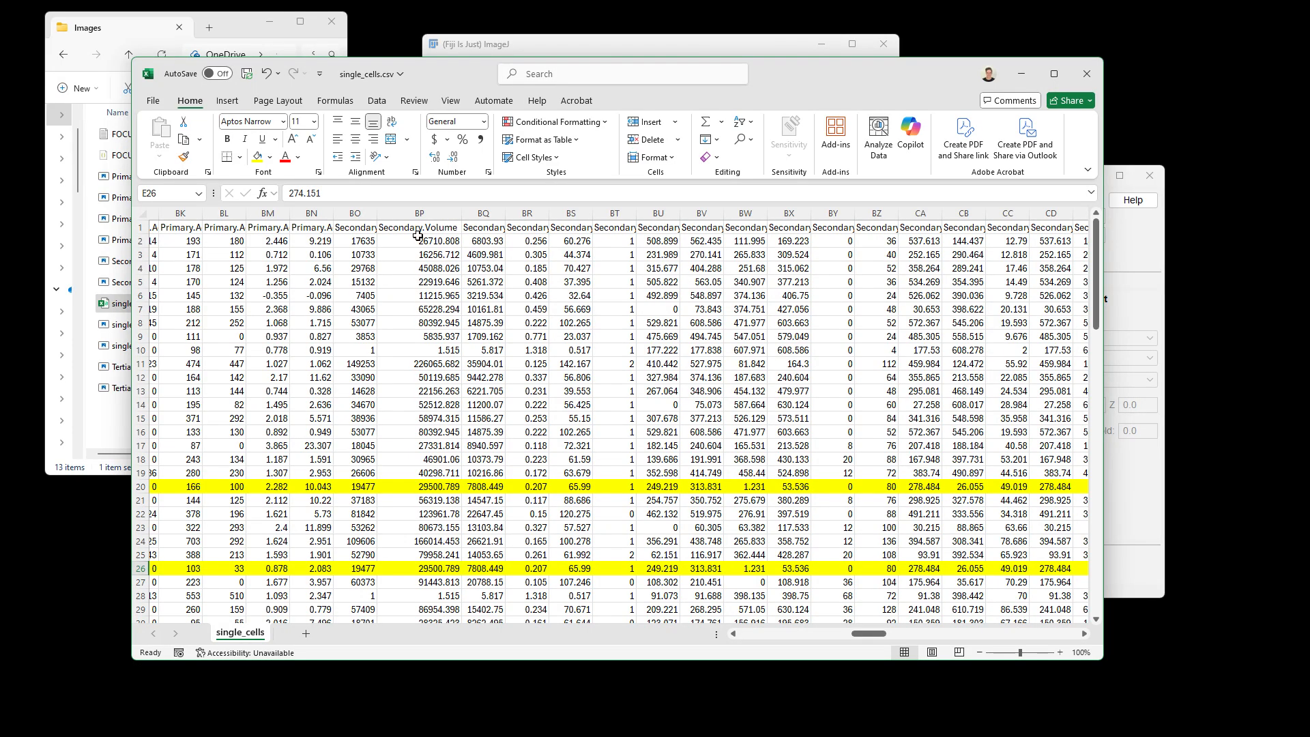
pyautogui.click(434, 489)
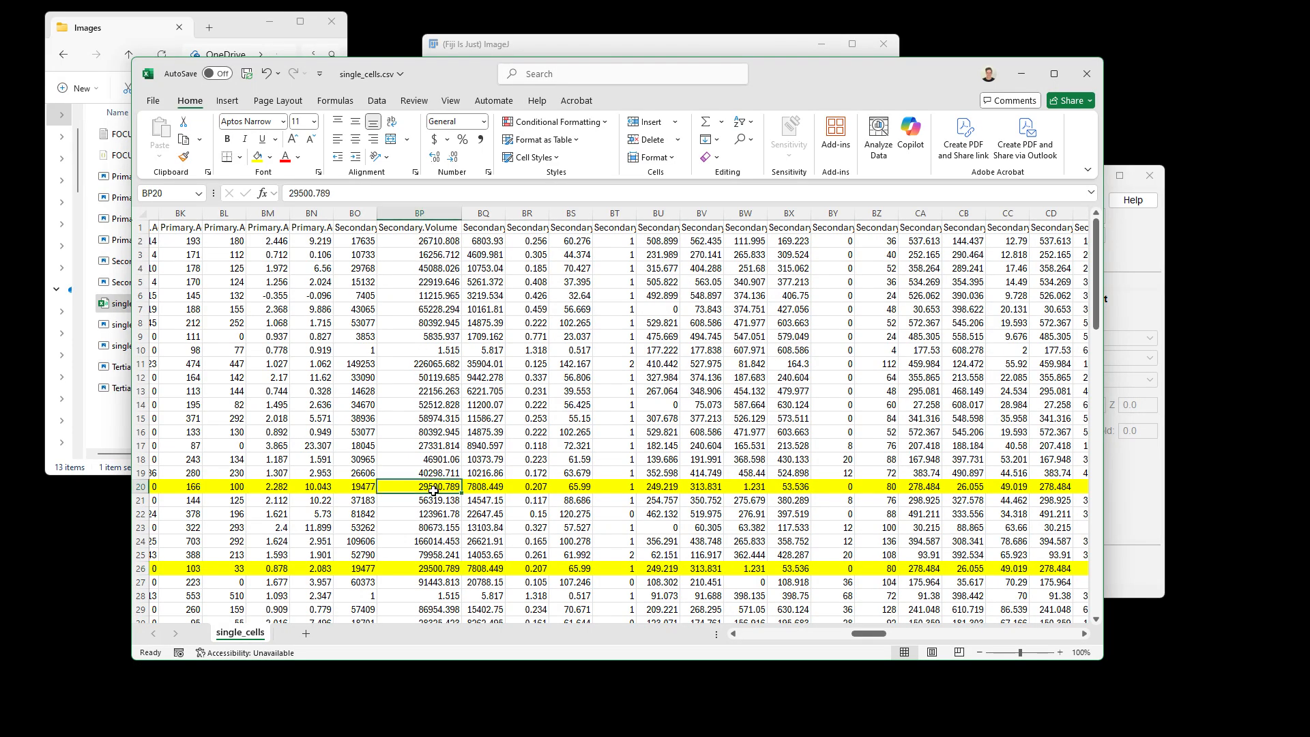
pyautogui.click(401, 571)
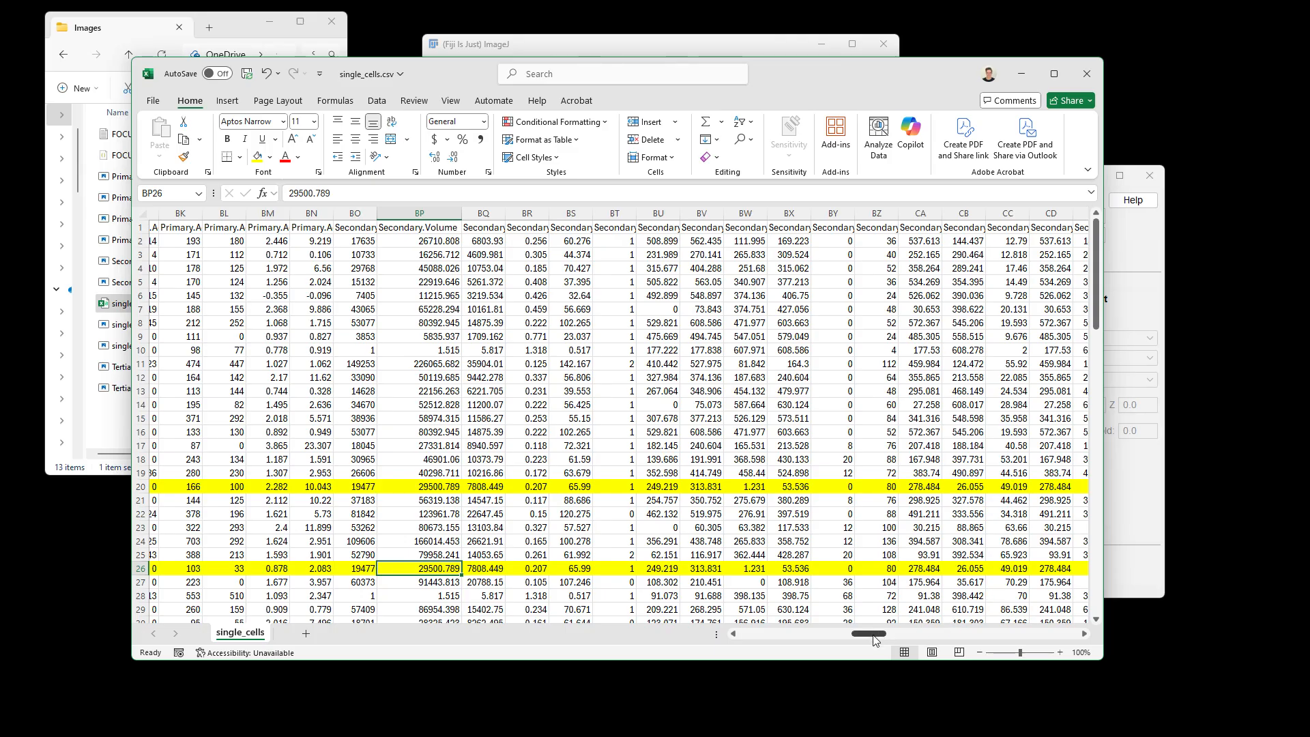
# Return to the Label column and compare the label numbers 3 and 3.1 of the highlighted rows
pyautogui.moveTo(875, 640); pyautogui.dragTo(731, 645)
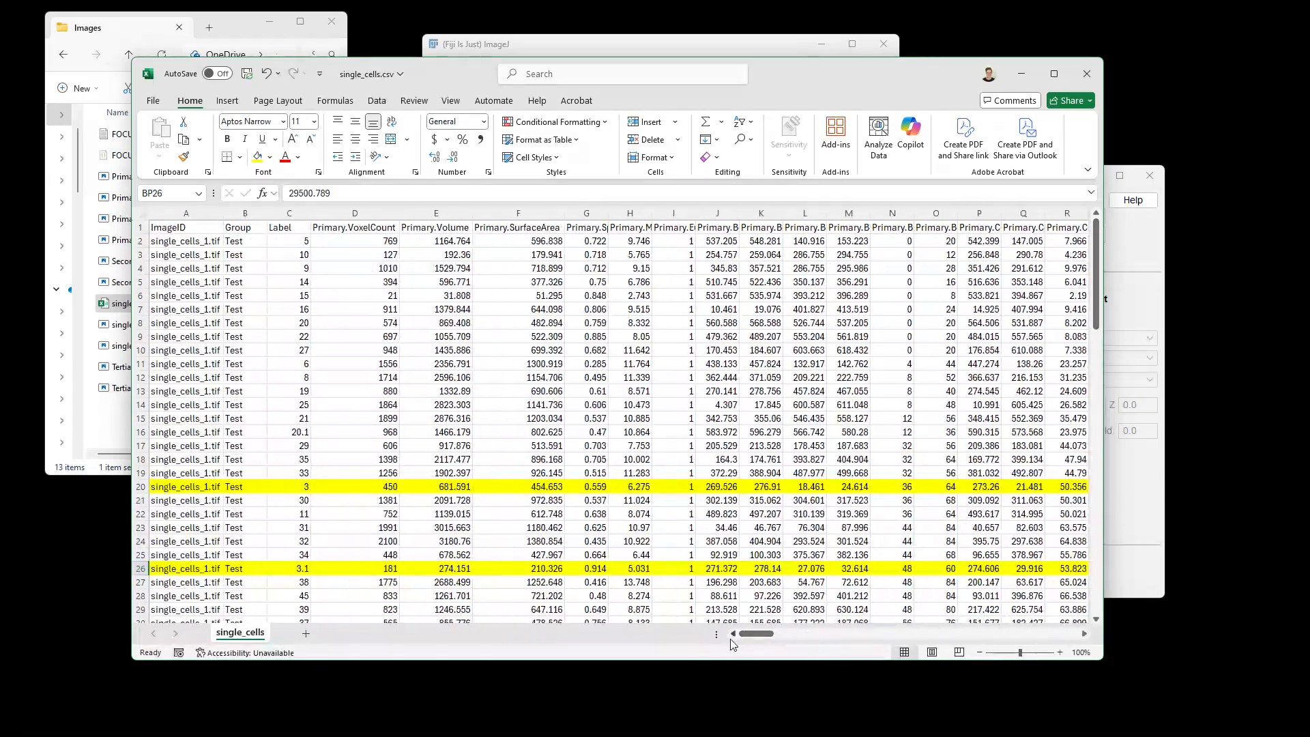
pyautogui.click(295, 489)
pyautogui.click(286, 570)
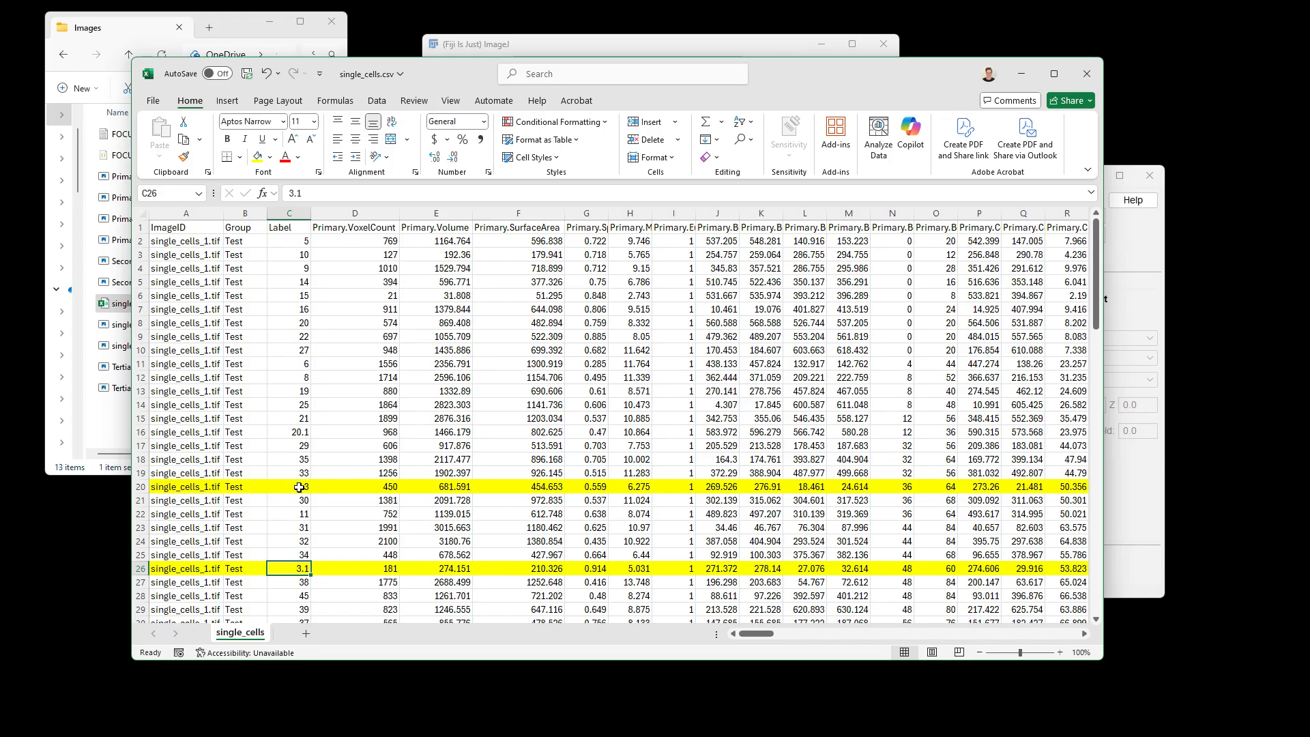
pyautogui.click(296, 485)
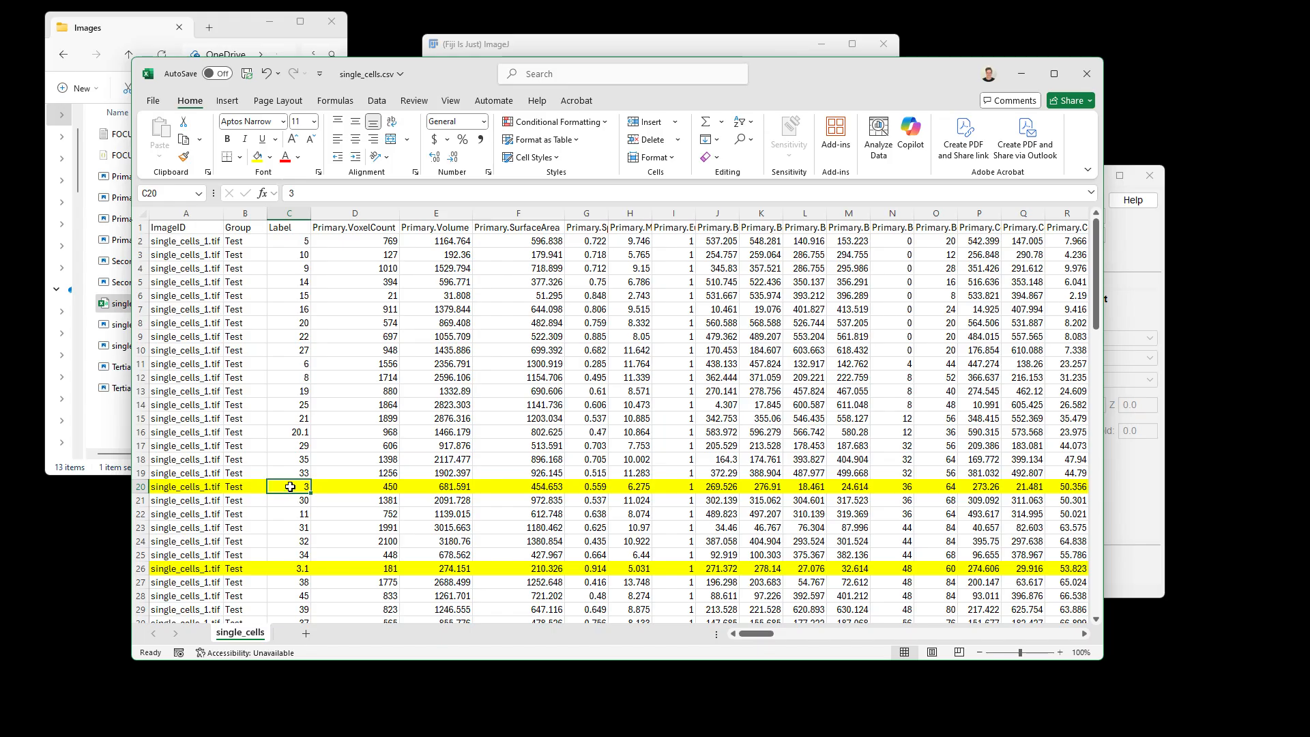
pyautogui.click(280, 572)
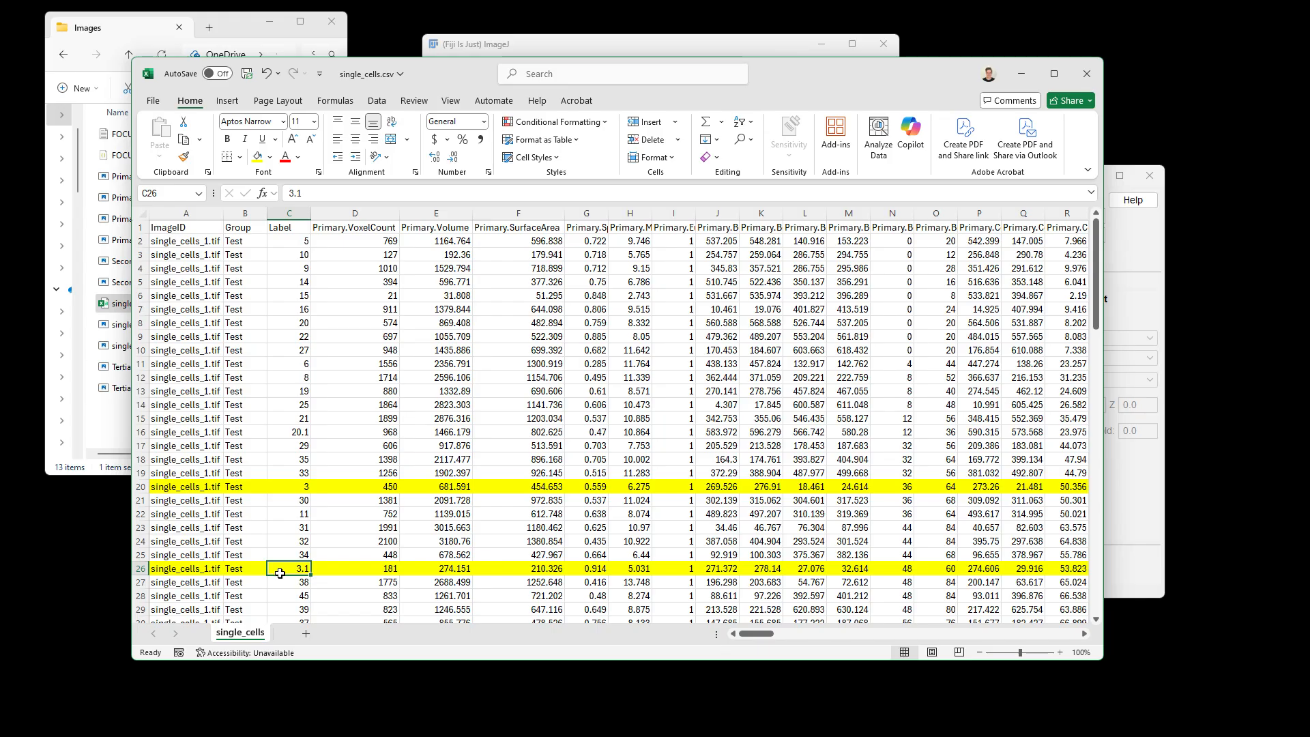
# Inspect label 20.1 and look further down the Label column for other decimal labels
pyautogui.click(283, 432)
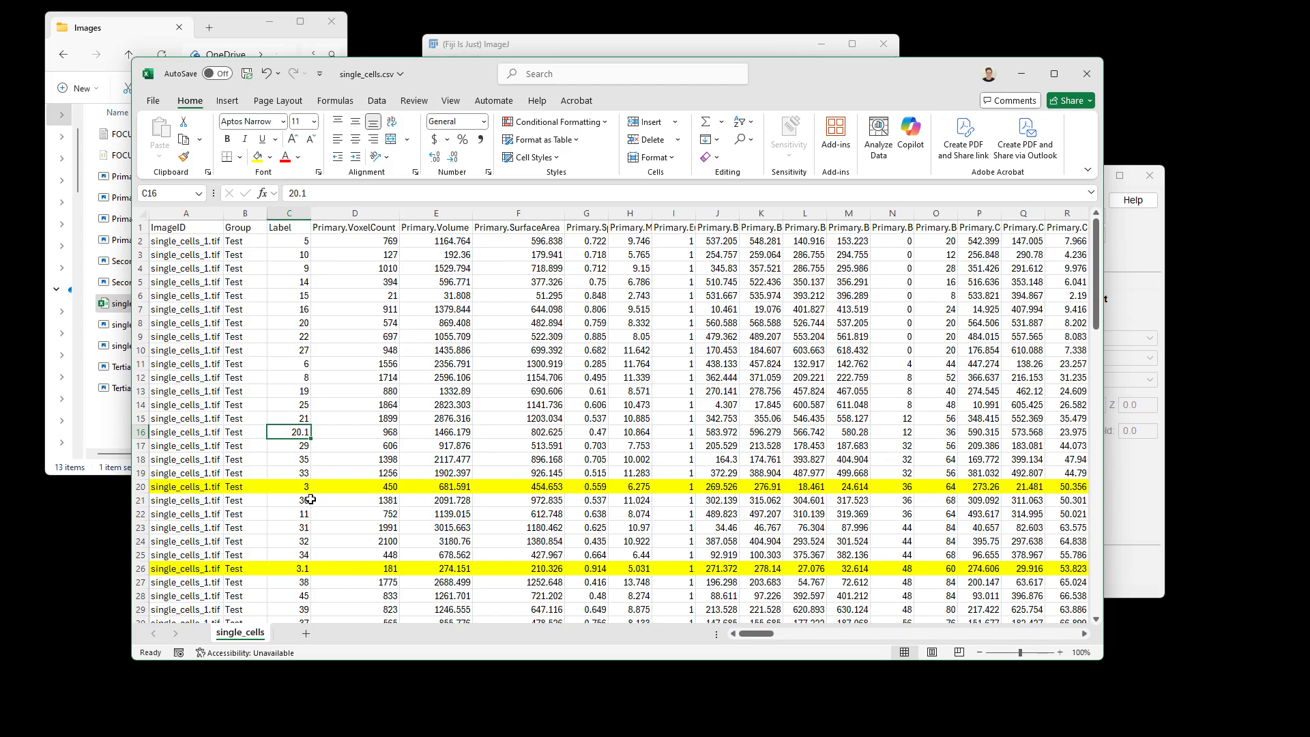
pyautogui.scroll(-2, 283, 493)
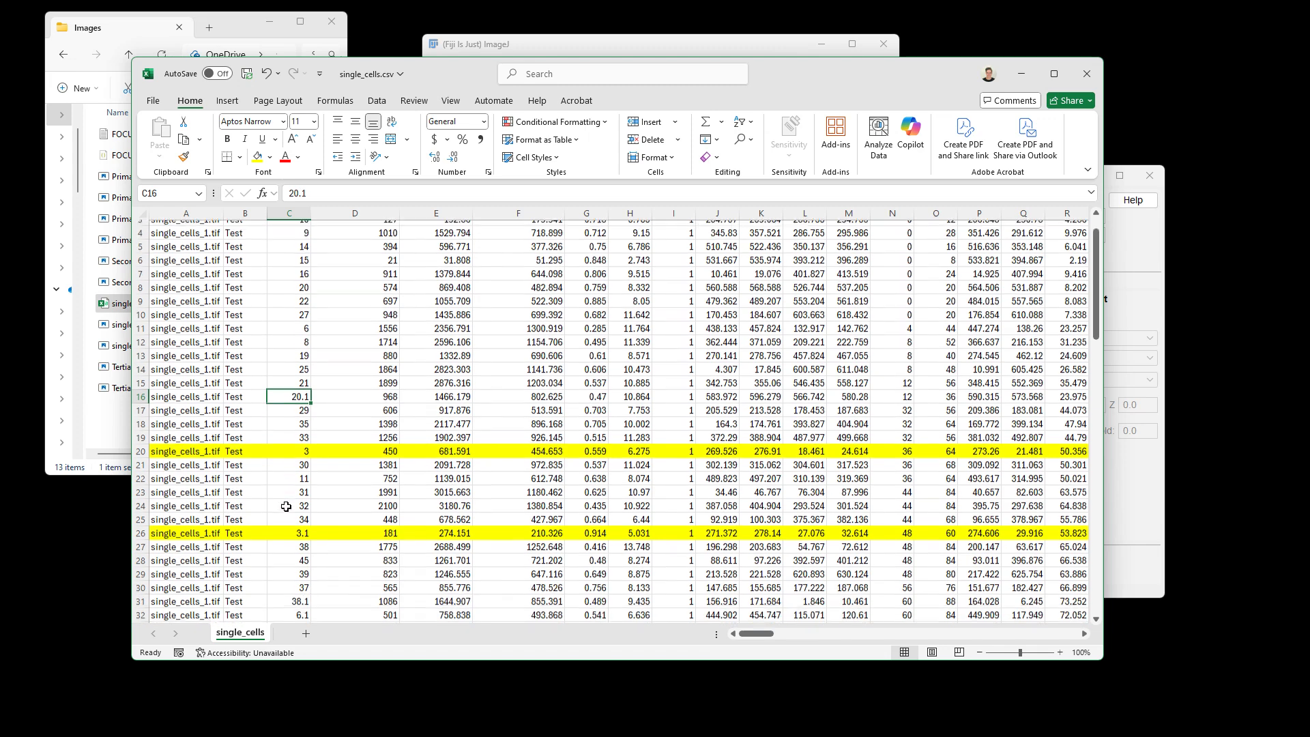
pyautogui.scroll(-3, 286, 505)
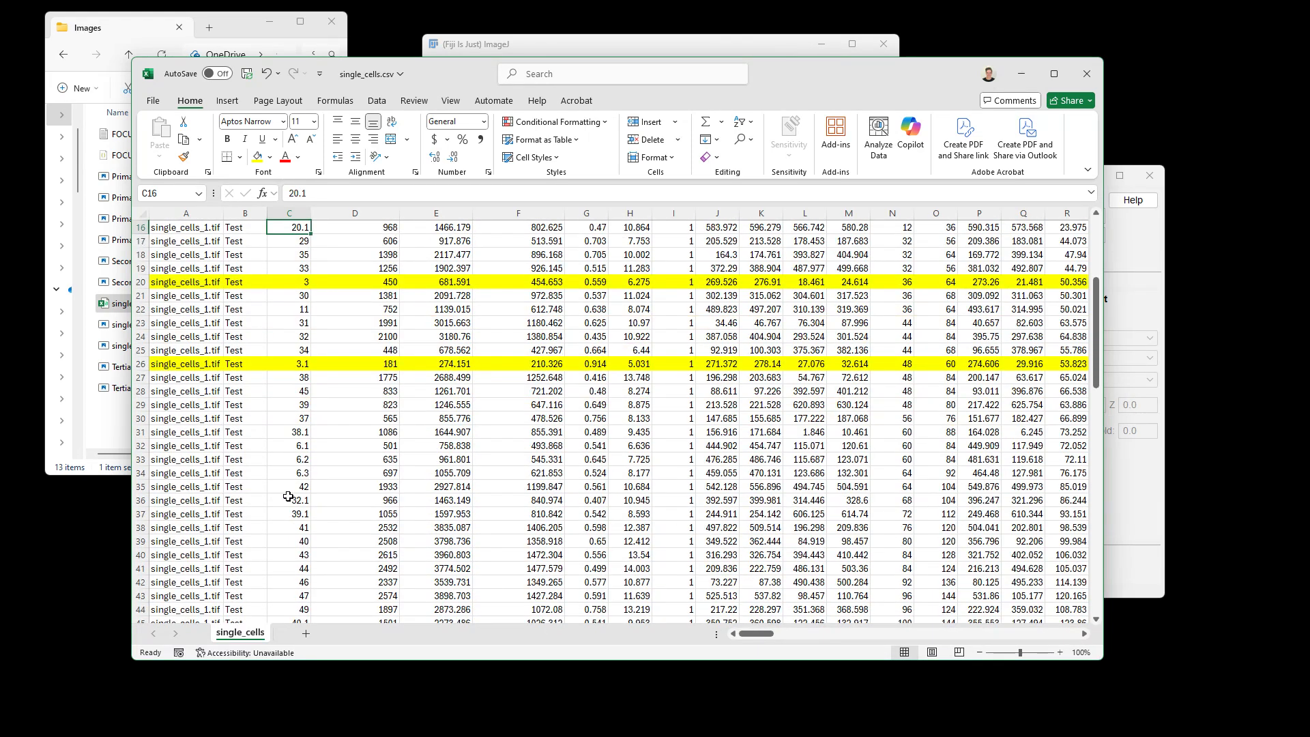
pyautogui.scroll(-1, 286, 492)
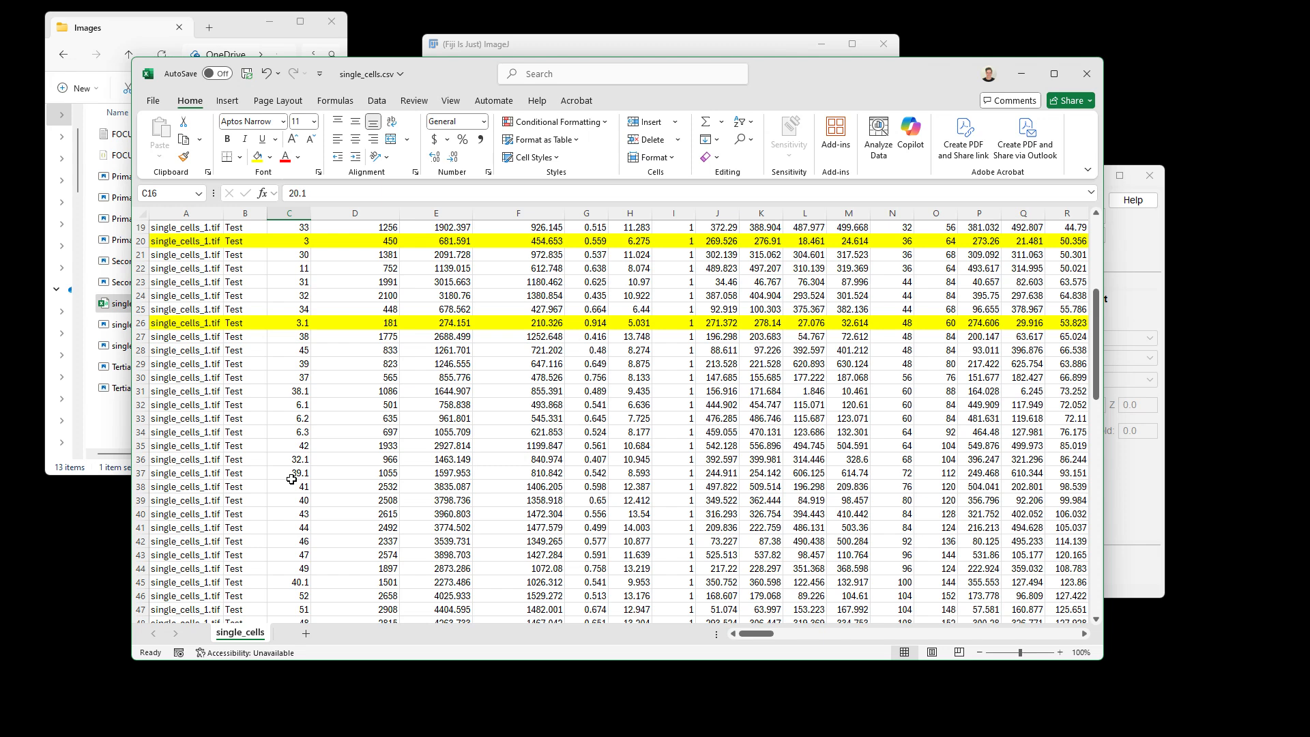
# Go back to the highlighted rows and recheck label 3 against label 3.1
pyautogui.scroll(4, 292, 480)
pyautogui.click(283, 407)
pyautogui.click(295, 488)
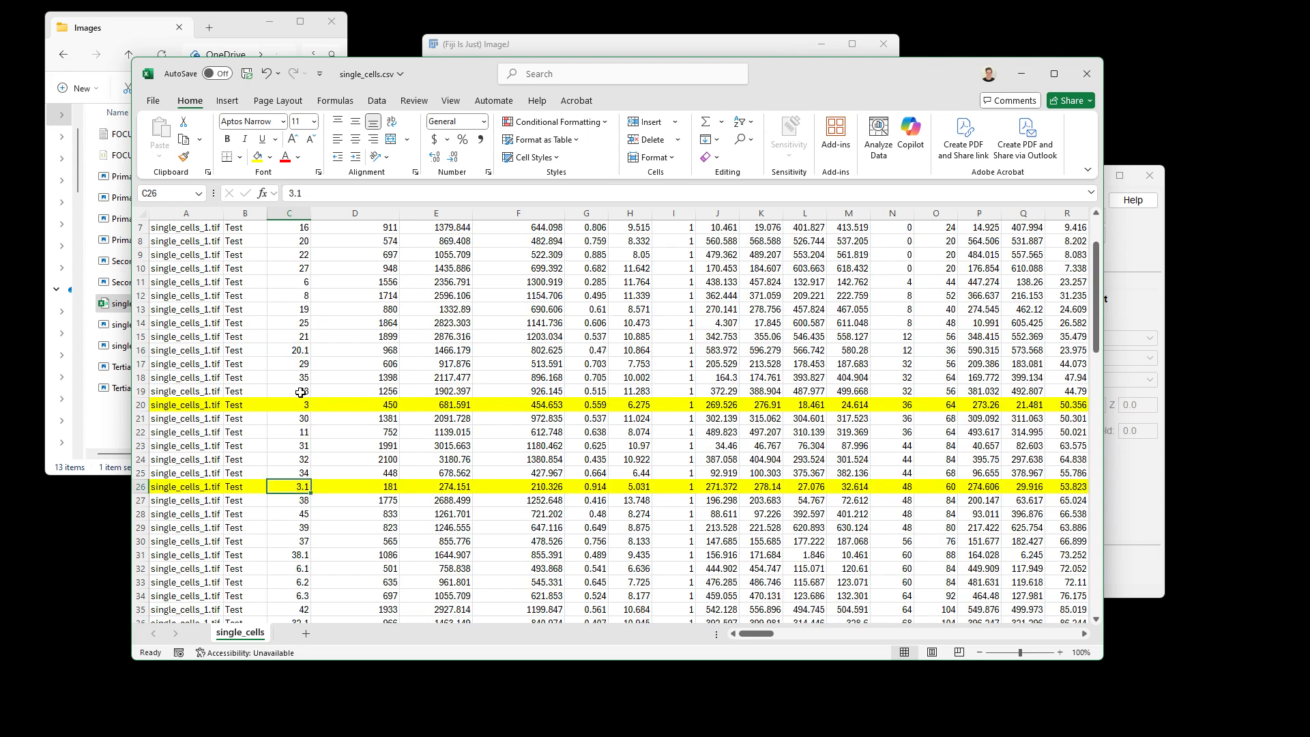
pyautogui.click(280, 407)
pyautogui.click(277, 483)
pyautogui.click(286, 405)
pyautogui.click(294, 484)
pyautogui.click(290, 403)
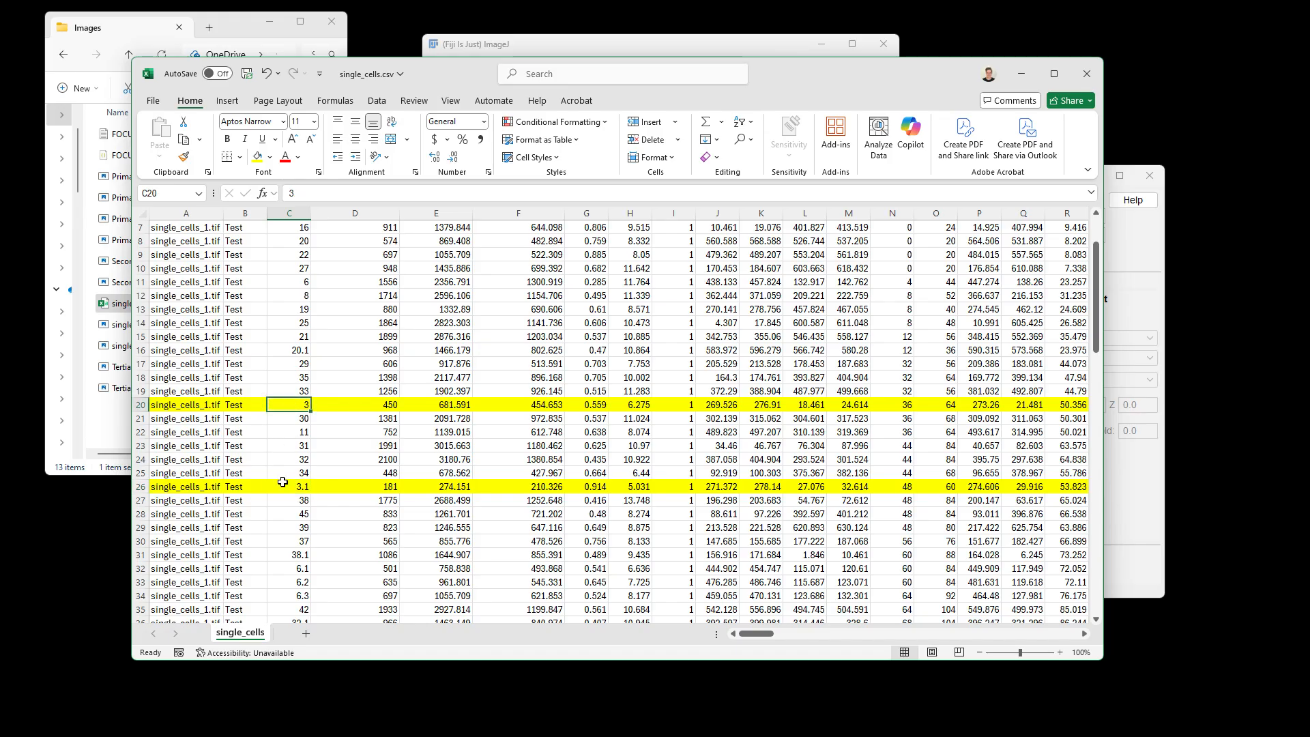
# Compare label 3.1 with label 3 in the highlighted rows once more and minimize the spreadsheet
pyautogui.click(283, 485)
pyautogui.click(288, 402)
pyautogui.click(285, 486)
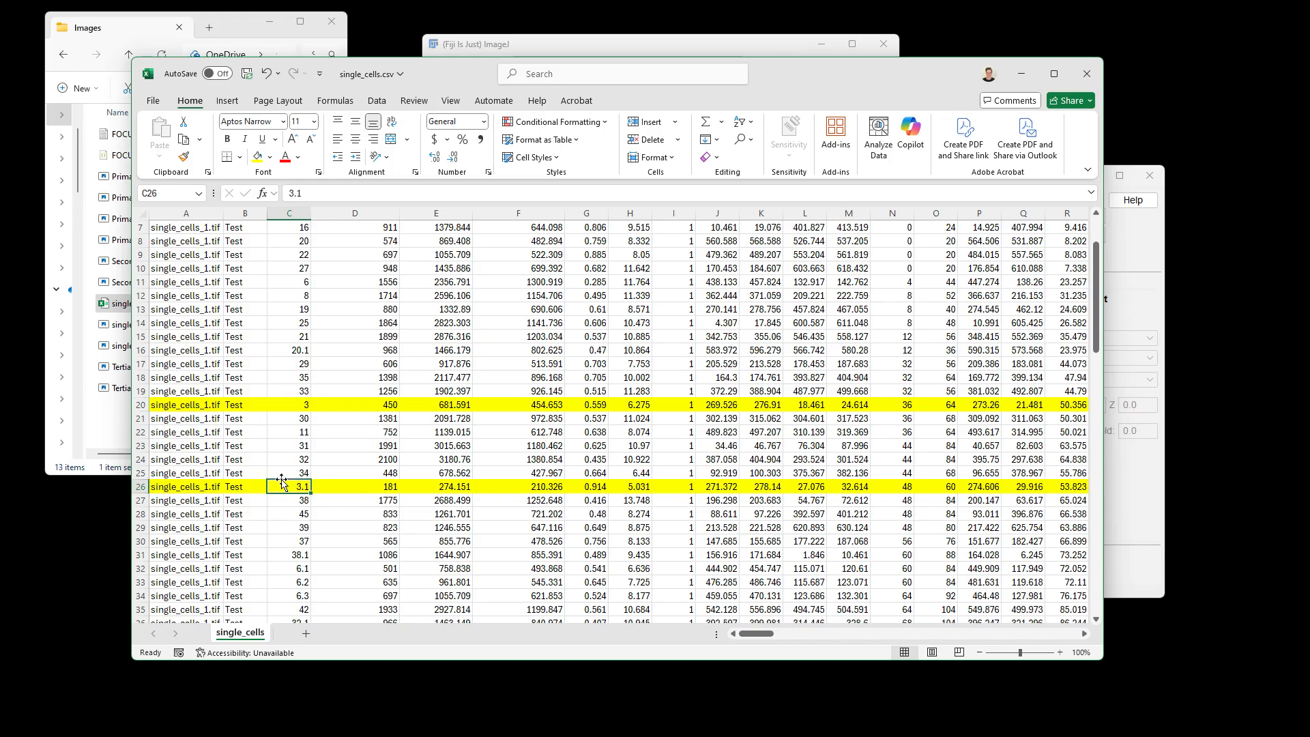
pyautogui.click(289, 402)
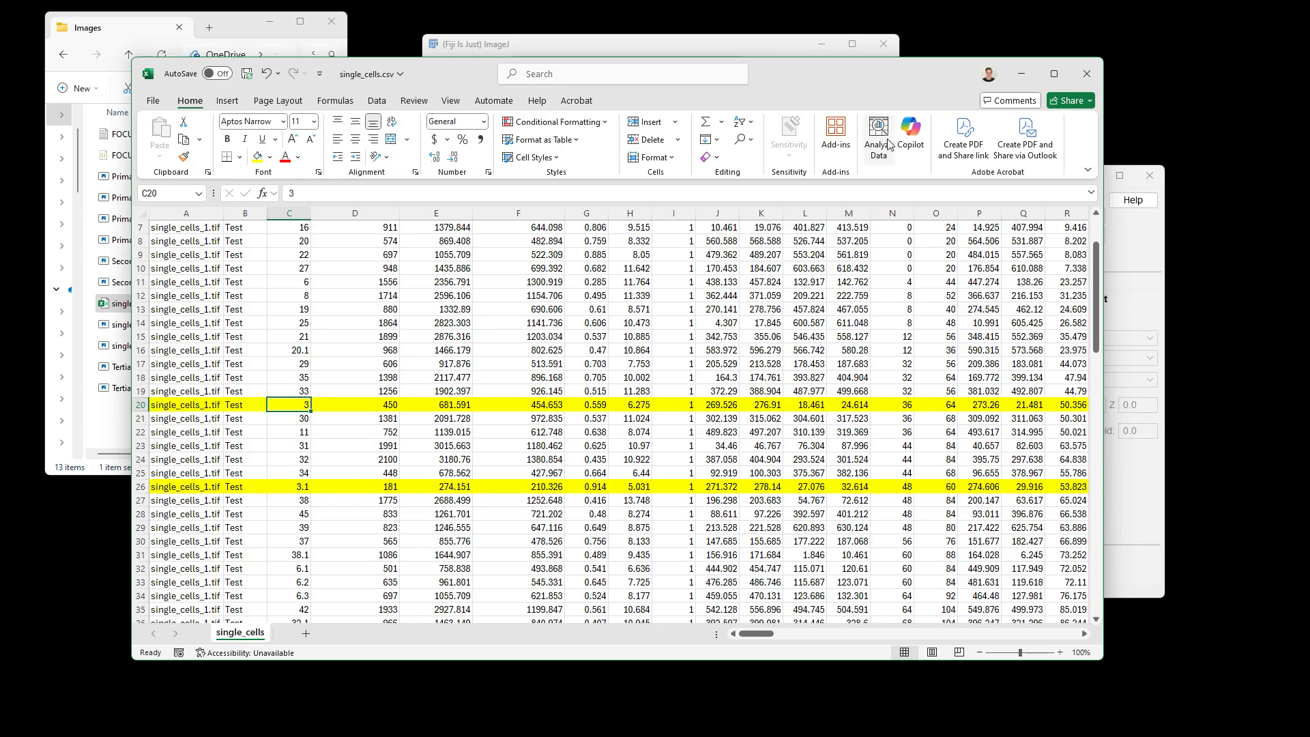
pyautogui.click(1021, 77)
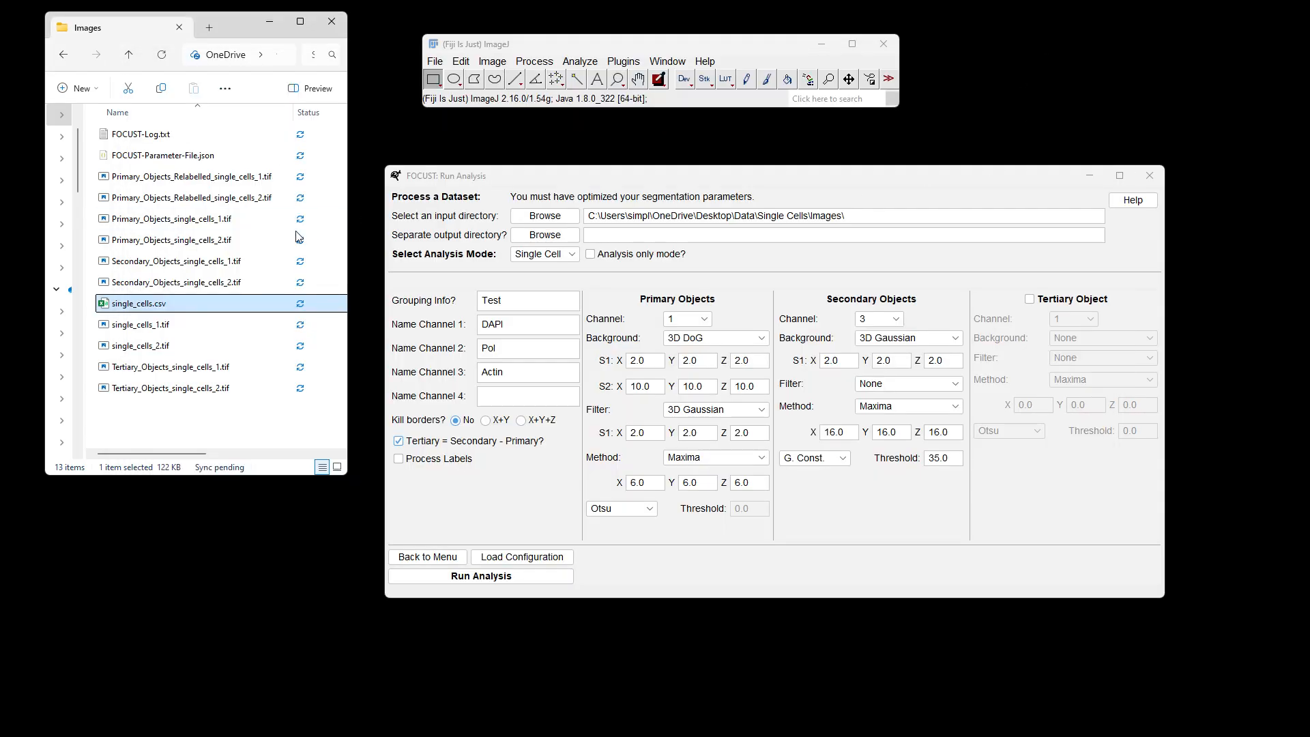
# Open Secondary_Objects_single_cells_1.tif in Fiji and step through its slices to find the orange cell near the image's upper edge
pyautogui.moveTo(349, 266); pyautogui.dragTo(359, 265)
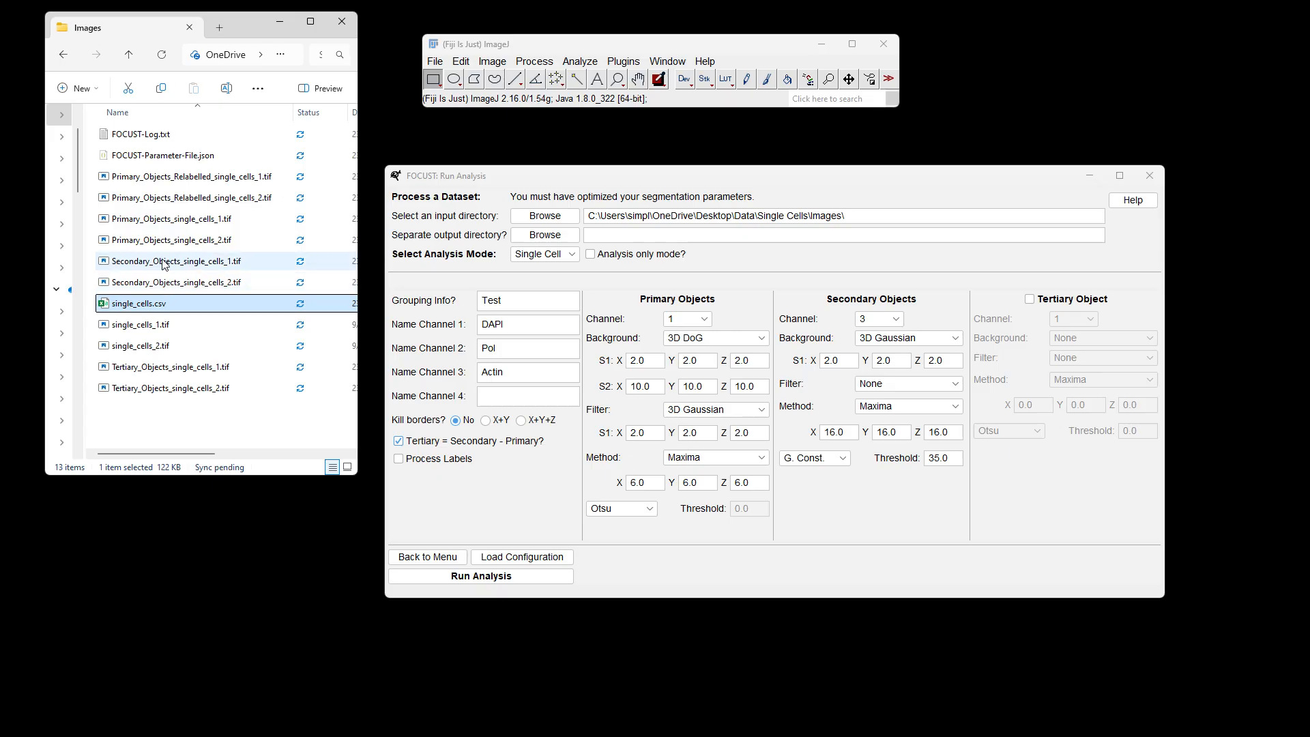
pyautogui.moveTo(140, 266); pyautogui.dragTo(503, 105)
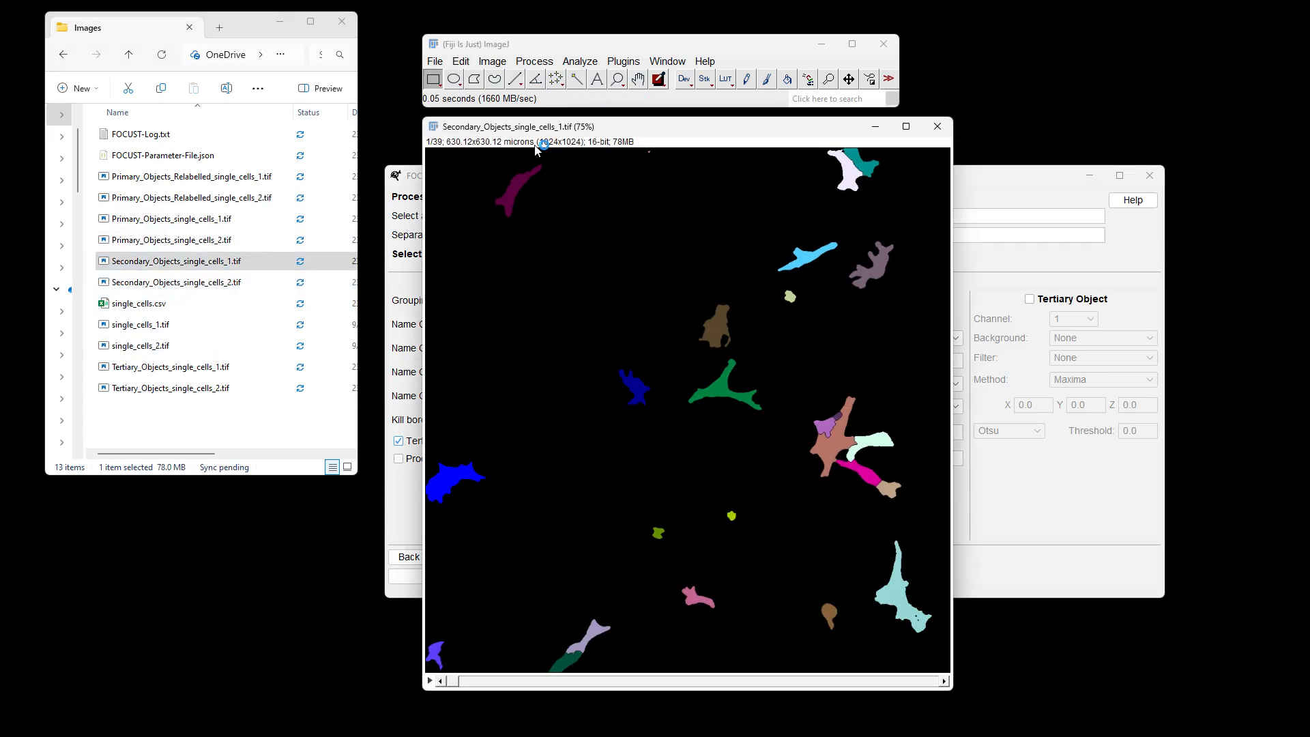
pyautogui.scroll(-2, 668, 203)
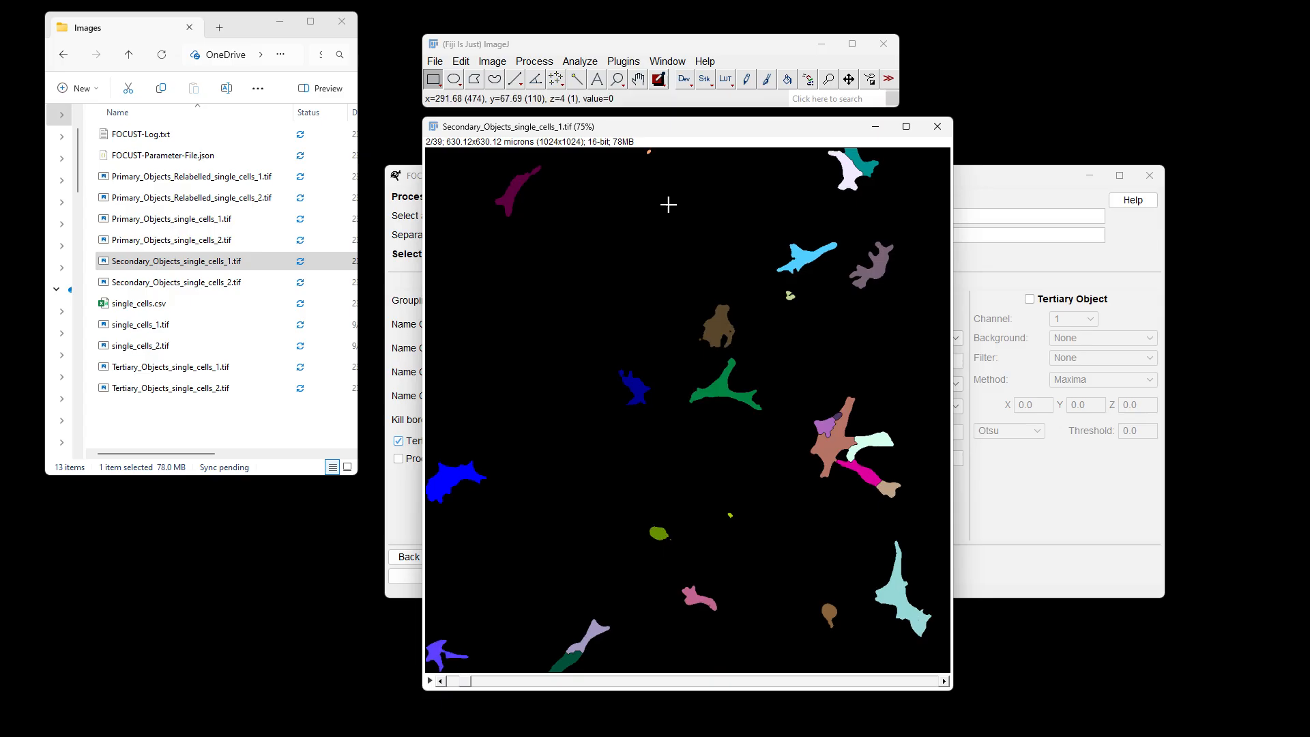
pyautogui.scroll(-1, 669, 204)
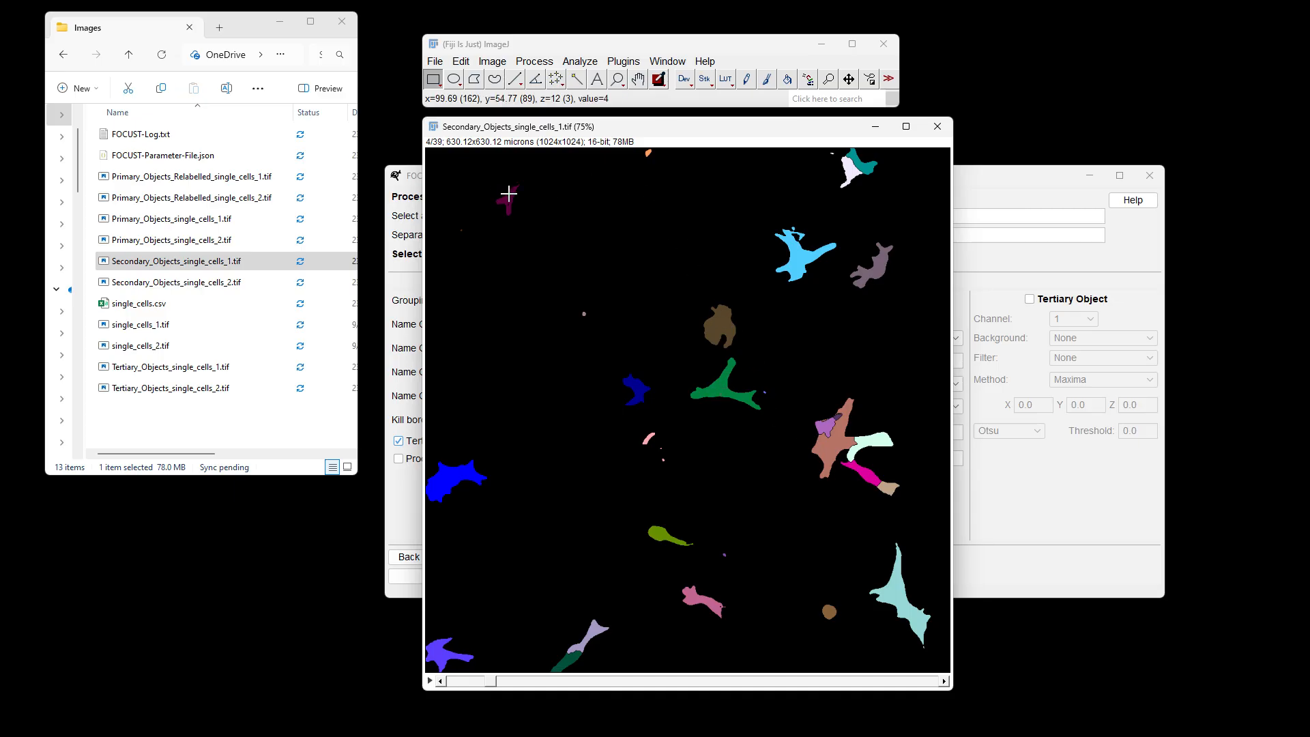
pyautogui.scroll(-2, 600, 176)
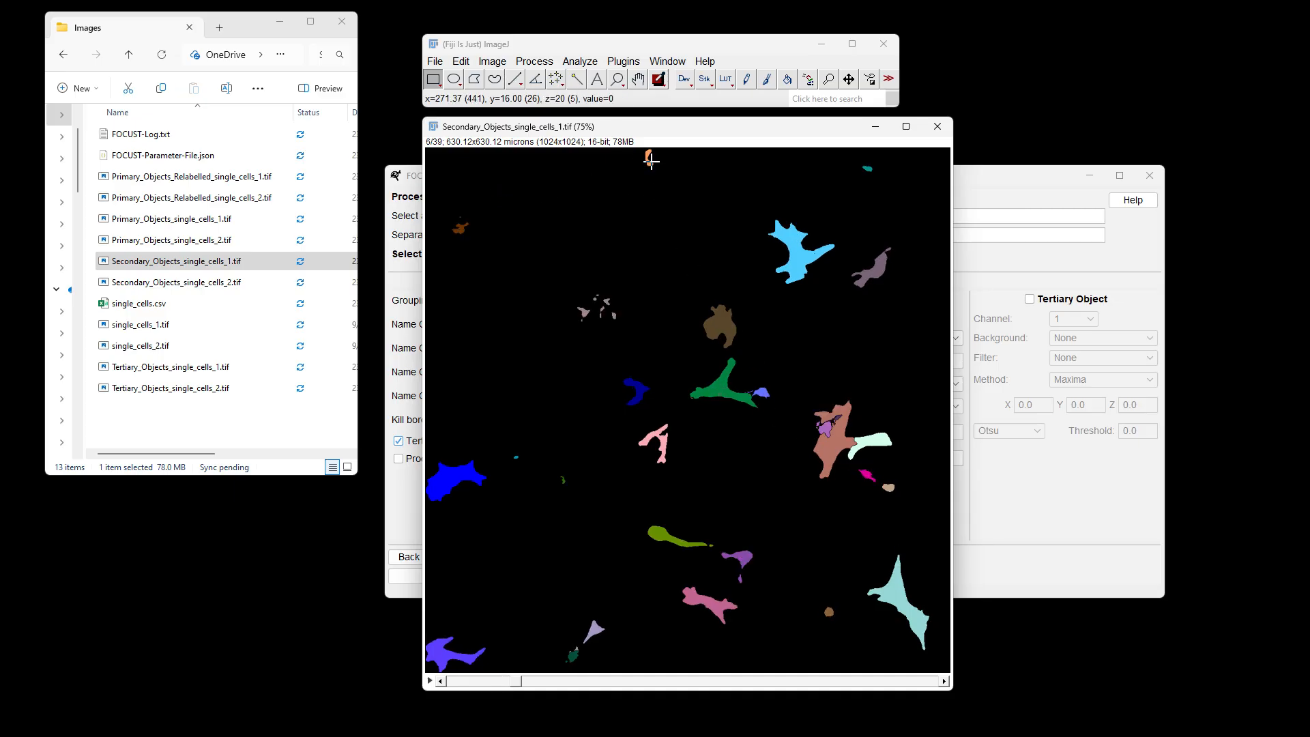
pyautogui.scroll(-9, 652, 164)
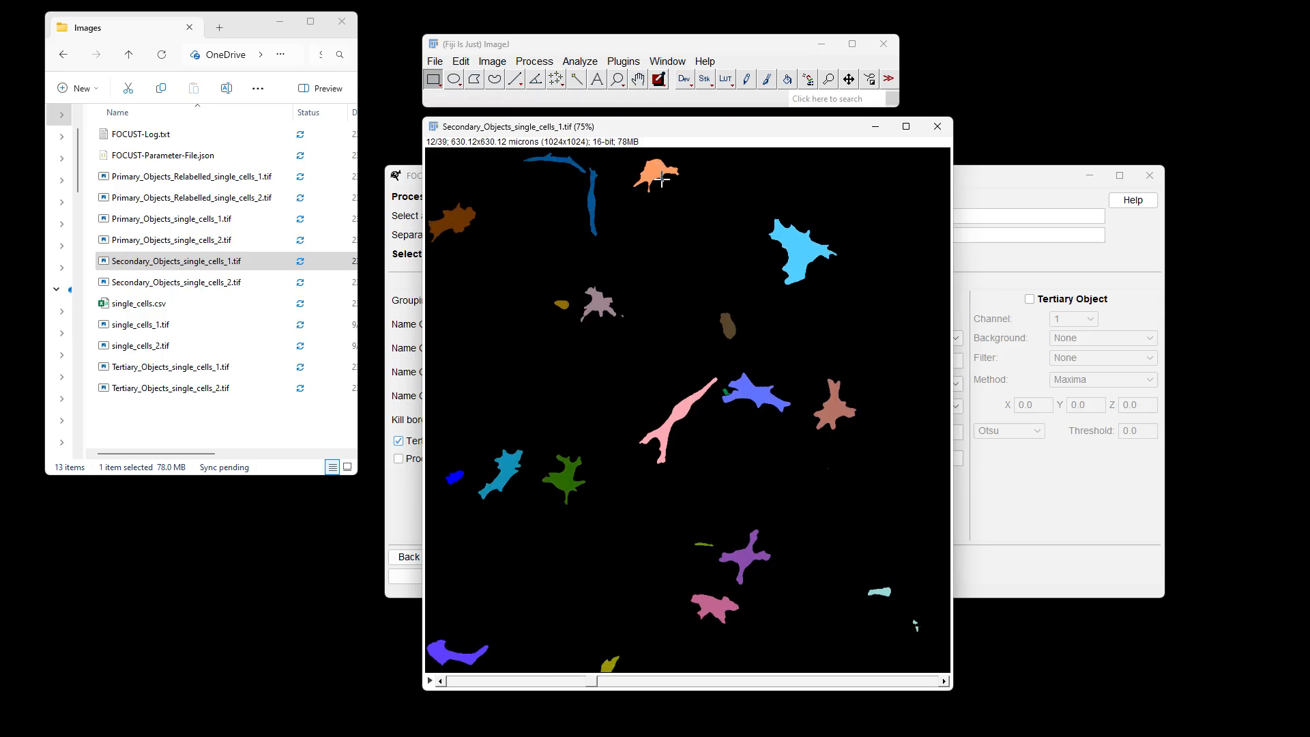
# Step back and forth around slice 12 of the secondary objects to examine the orange cell's extent
pyautogui.scroll(4, 678, 181)
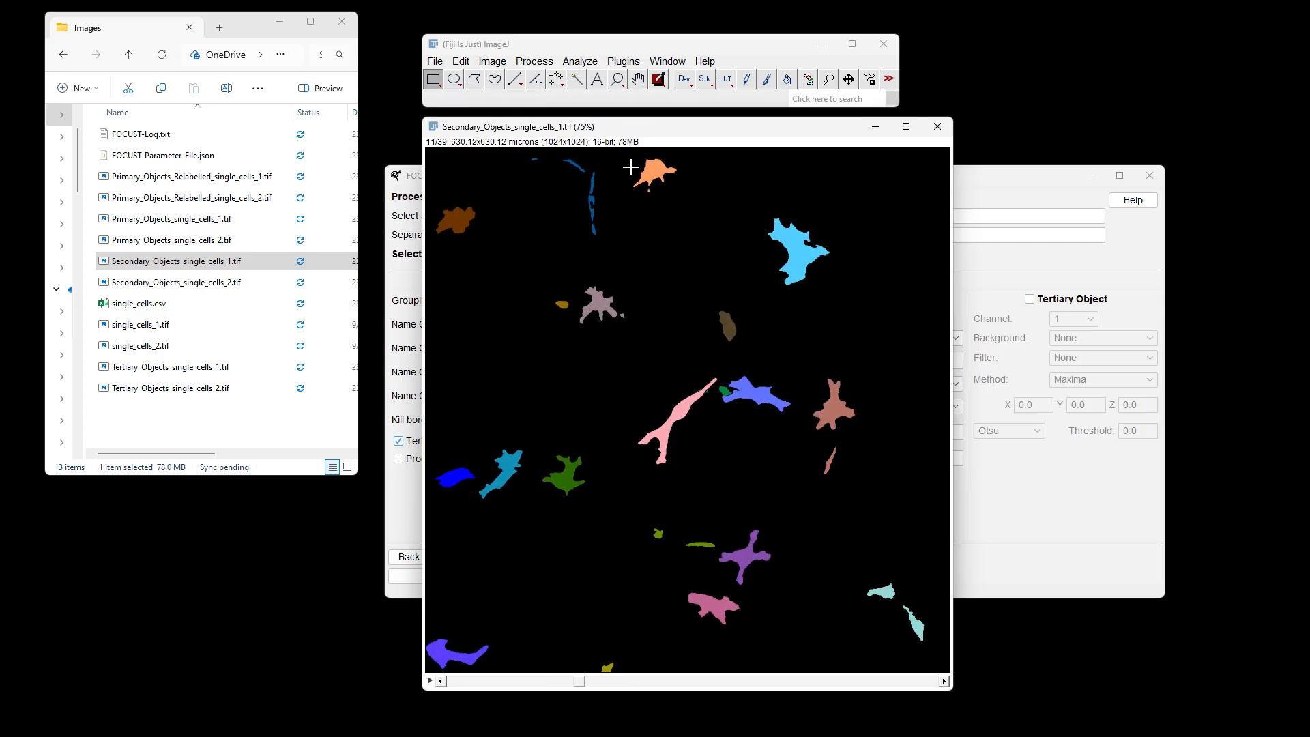
pyautogui.scroll(1, 641, 201)
pyautogui.scroll(-4, 664, 202)
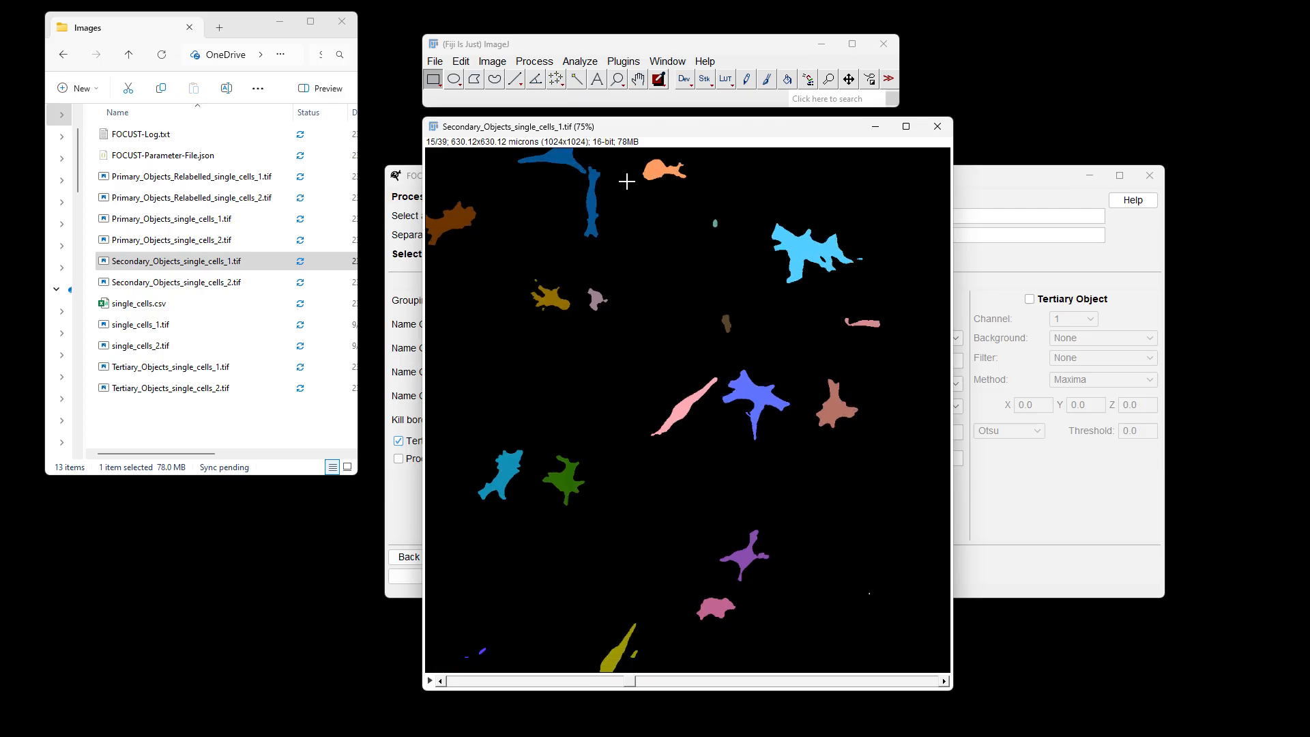
pyautogui.scroll(-1, 688, 171)
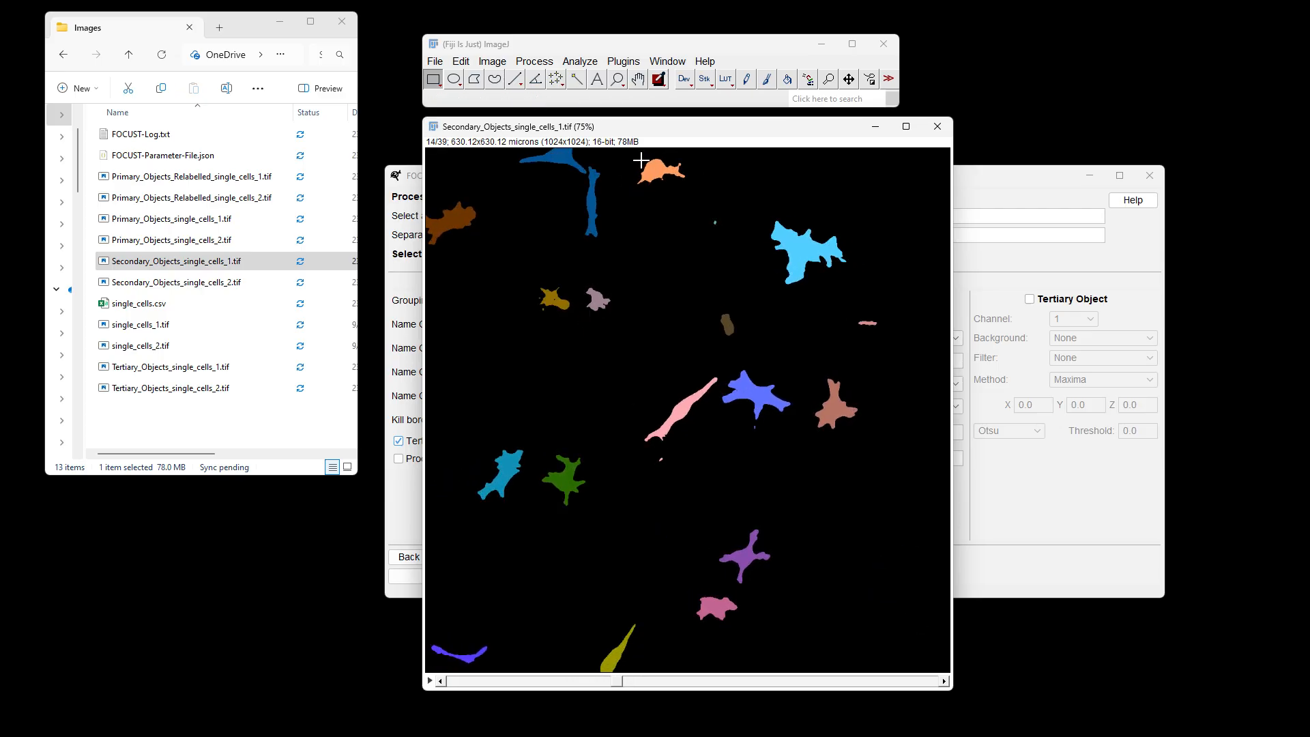
pyautogui.scroll(4, 635, 185)
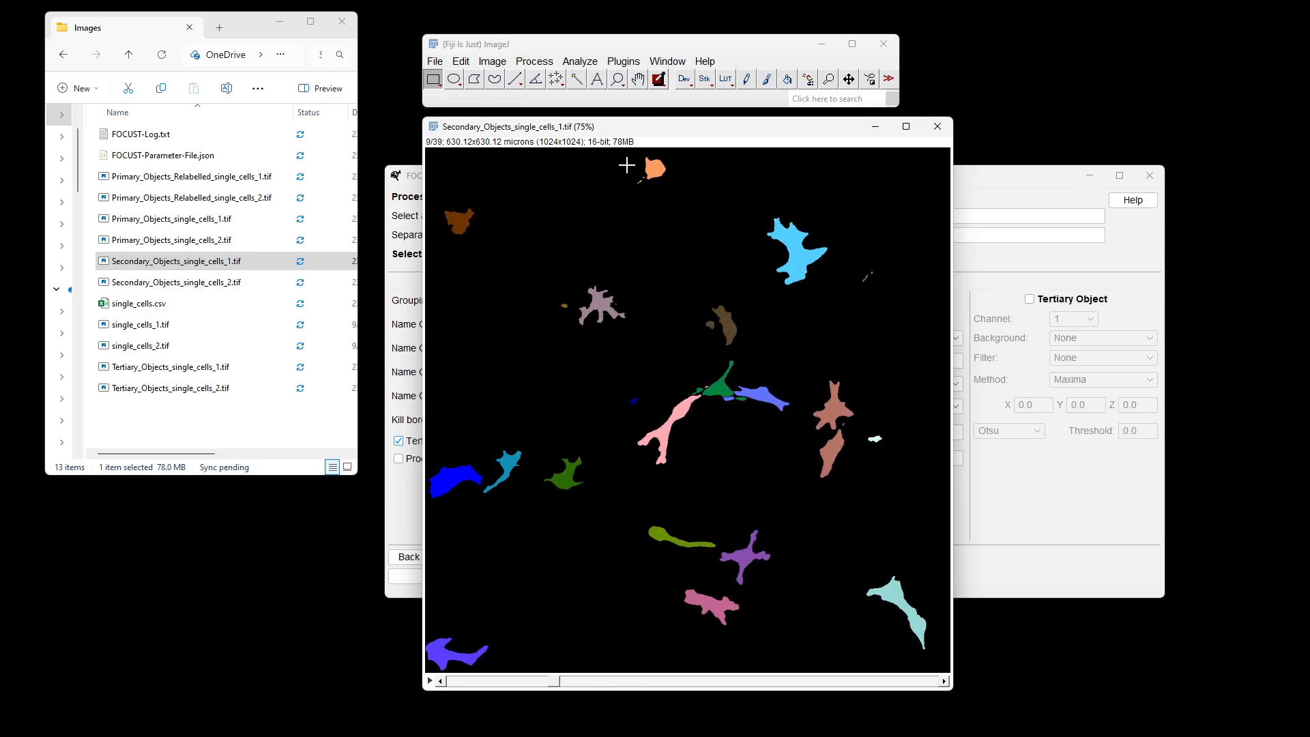
pyautogui.scroll(-1, 627, 169)
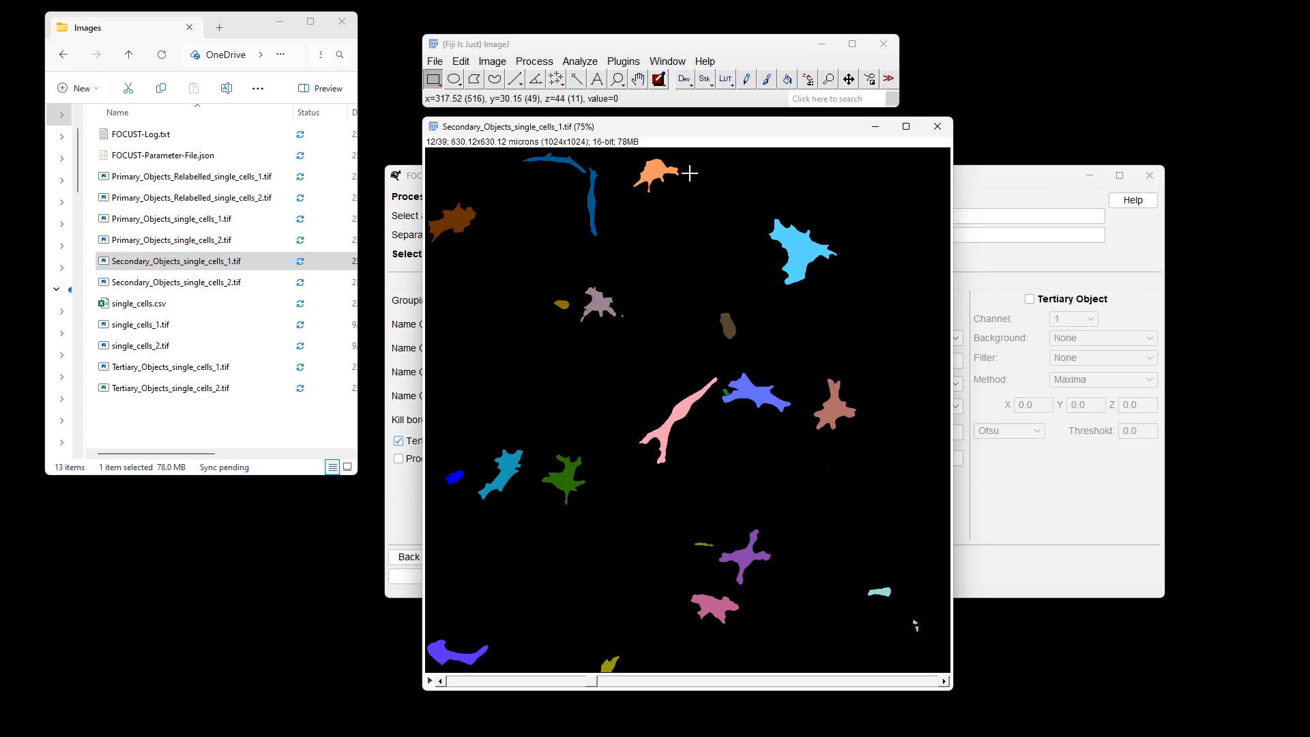
# Open Primary_Objects_single_cells_1.tif at slice 14 and arrange it side by side with the secondary objects image
pyautogui.click(205, 223)
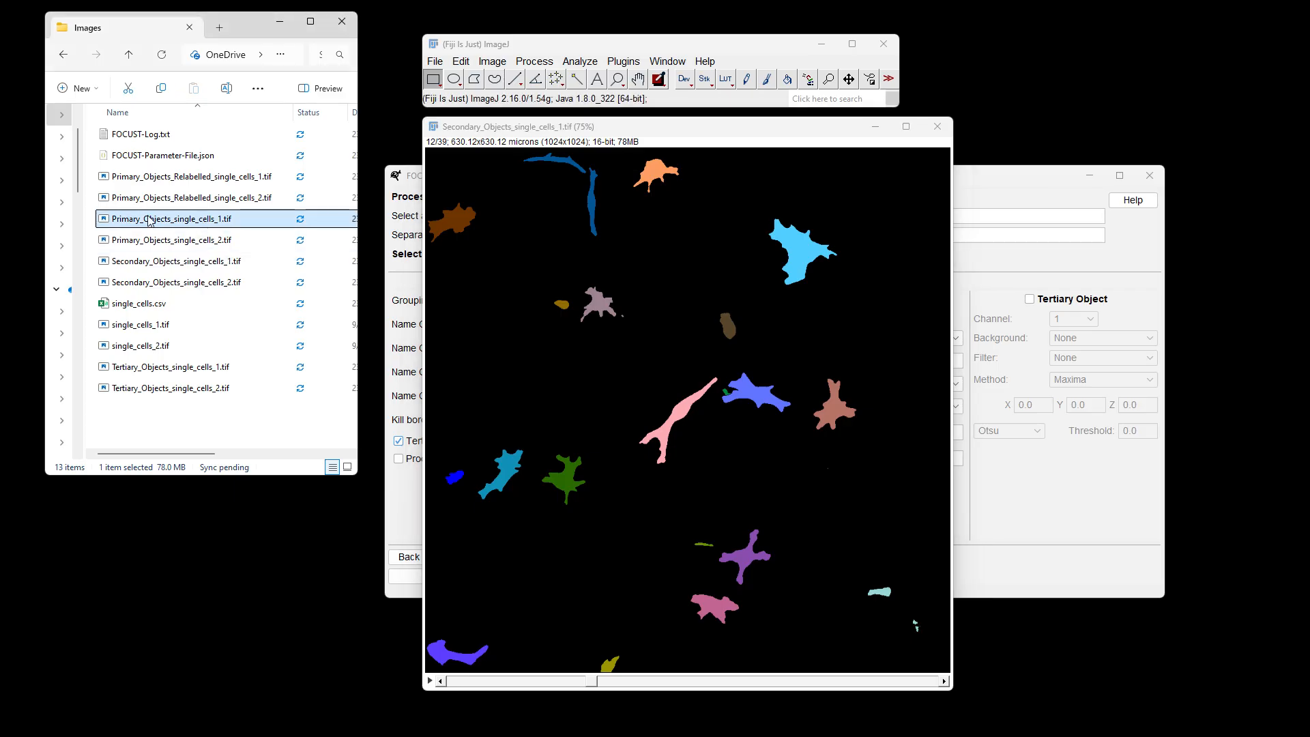
pyautogui.moveTo(184, 225); pyautogui.dragTo(600, 86)
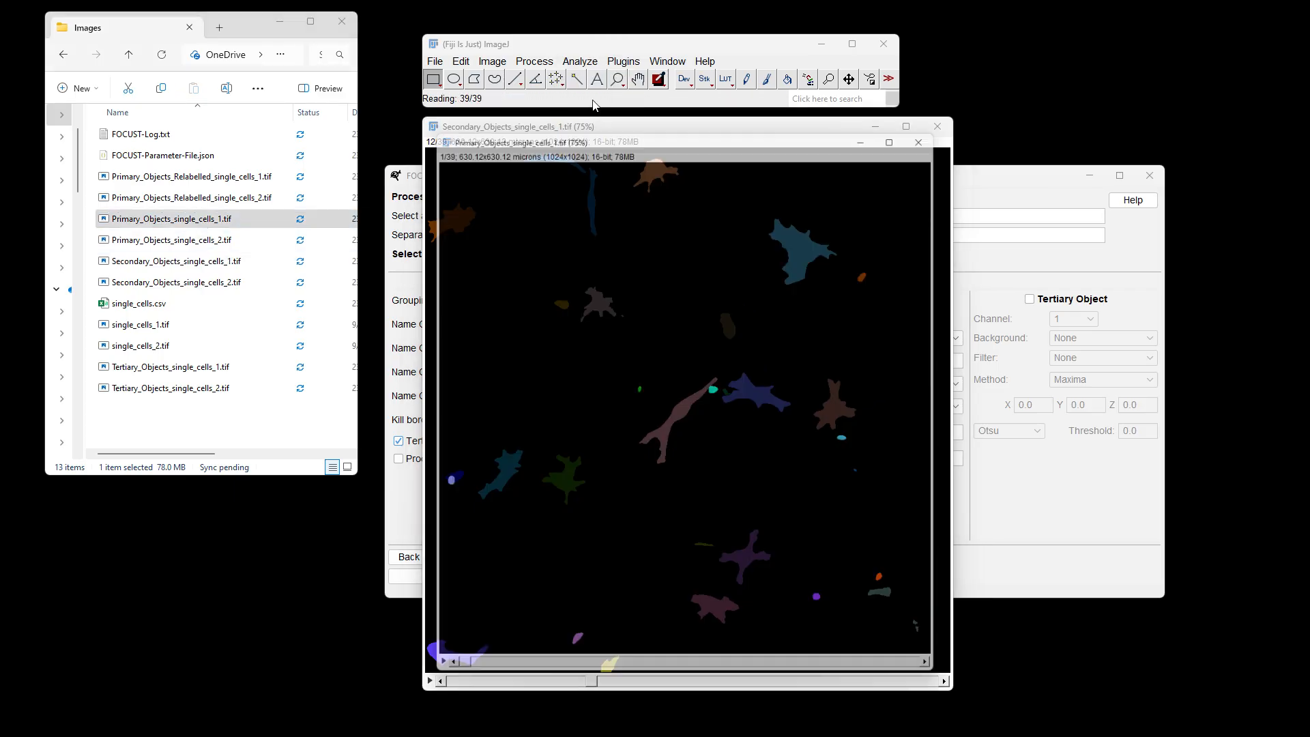
pyautogui.scroll(-5, 624, 307)
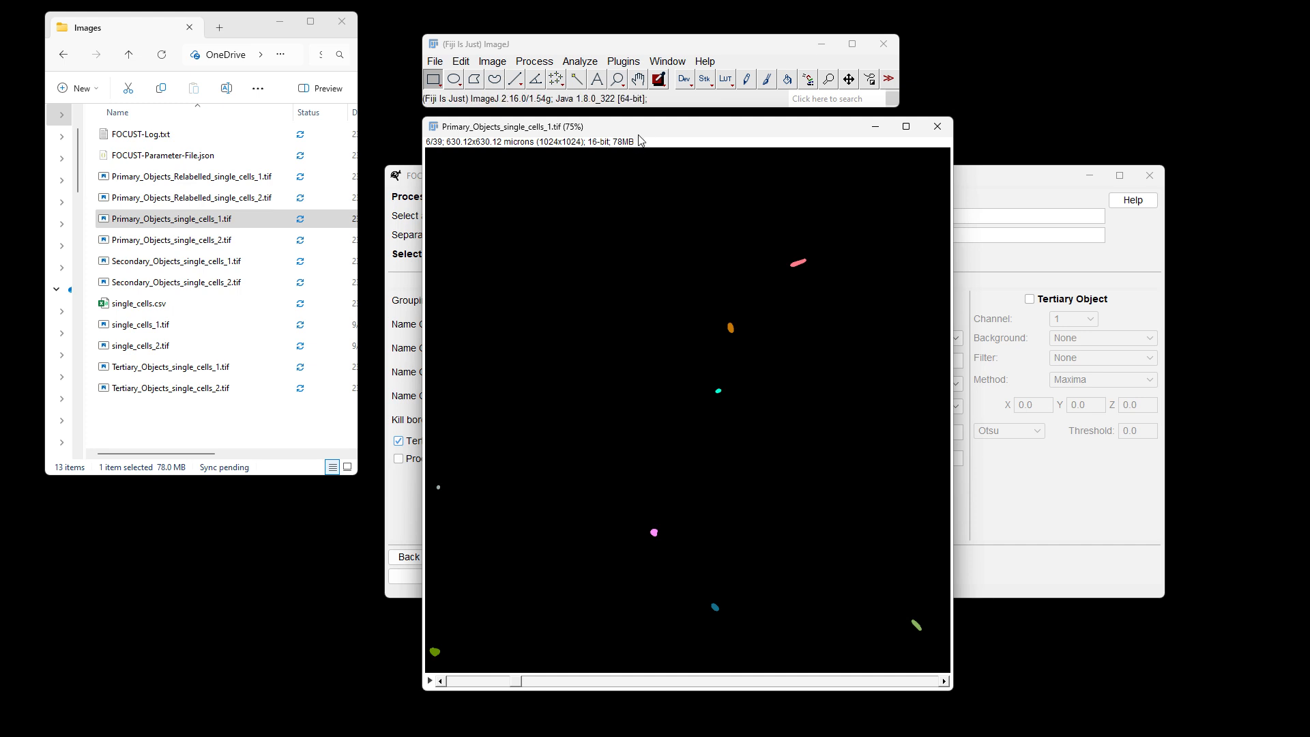
pyautogui.moveTo(642, 131); pyautogui.dragTo(880, 149)
pyautogui.moveTo(450, 127); pyautogui.dragTo(152, 134)
pyautogui.moveTo(716, 141); pyautogui.dragTo(709, 134)
pyautogui.moveTo(753, 690); pyautogui.dragTo(859, 692)
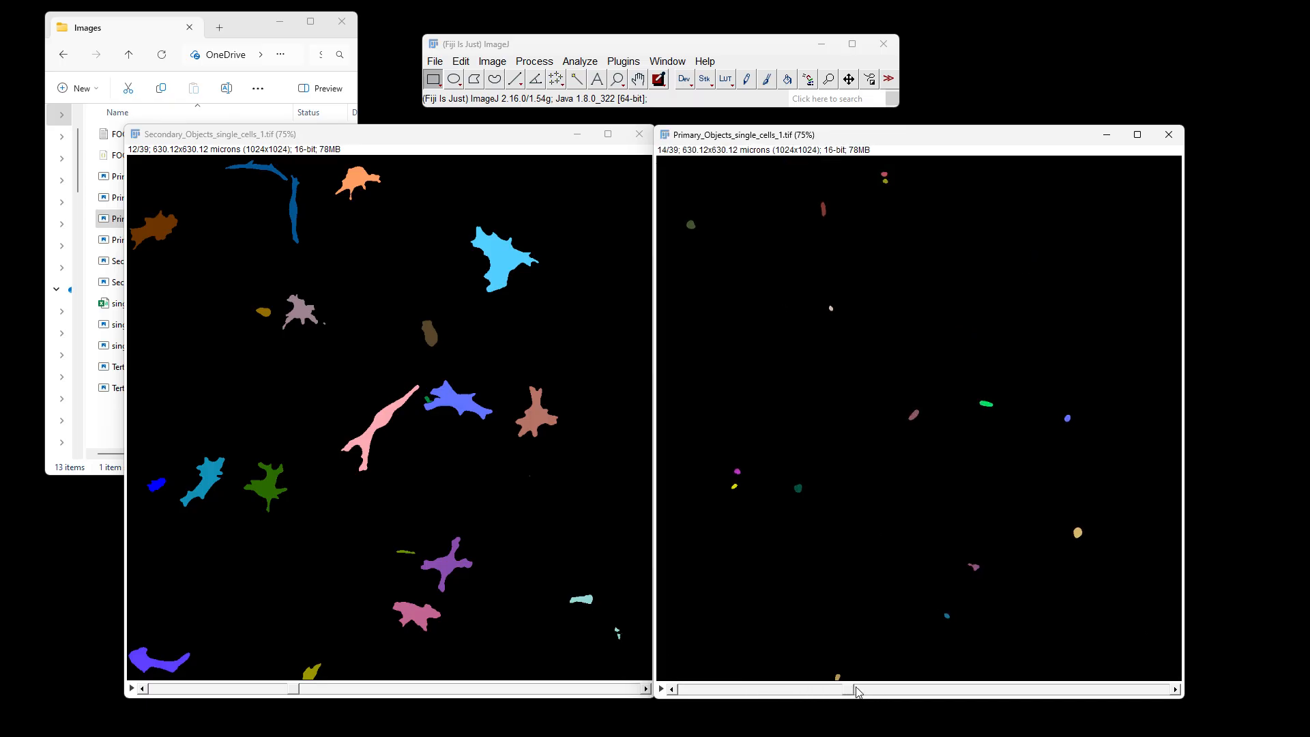
# Zoom both images to 200% on the orange secondary cell and the matching primary objects
pyautogui.scroll(2, 369, 179)
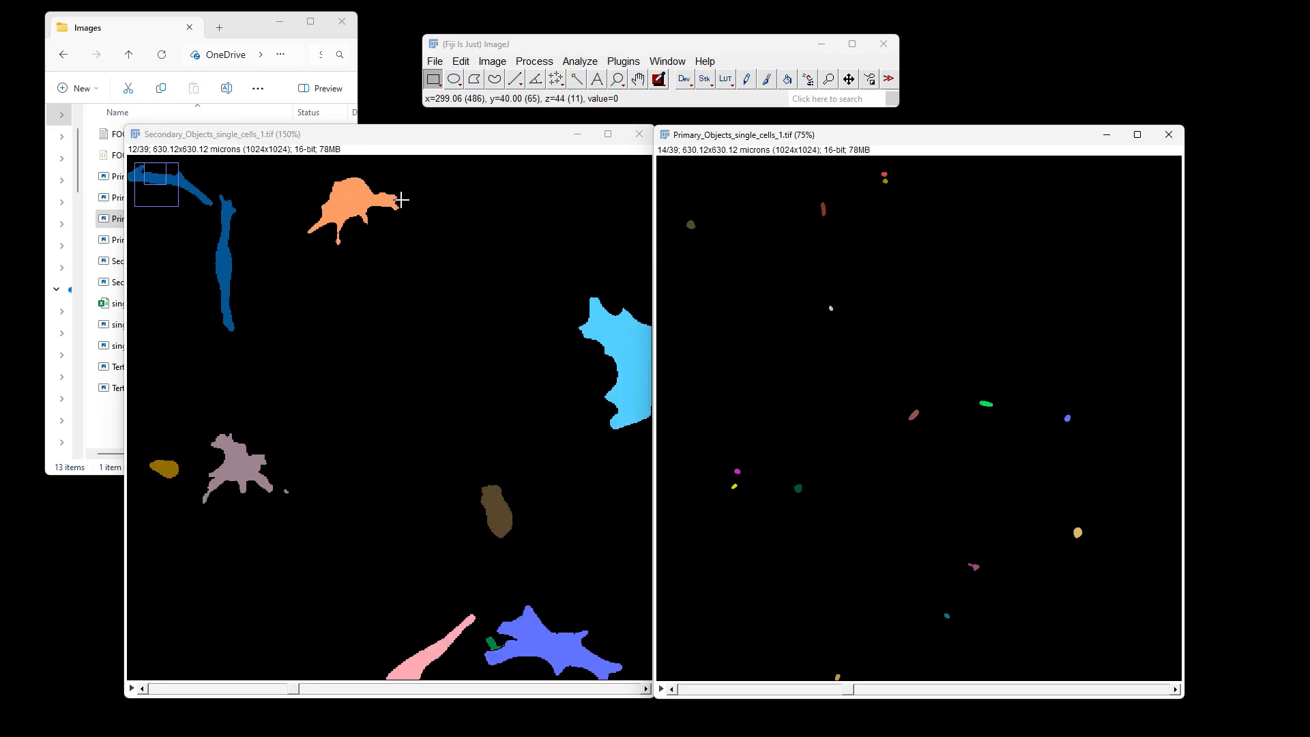
pyautogui.scroll(1, 402, 199)
pyautogui.scroll(2, 883, 180)
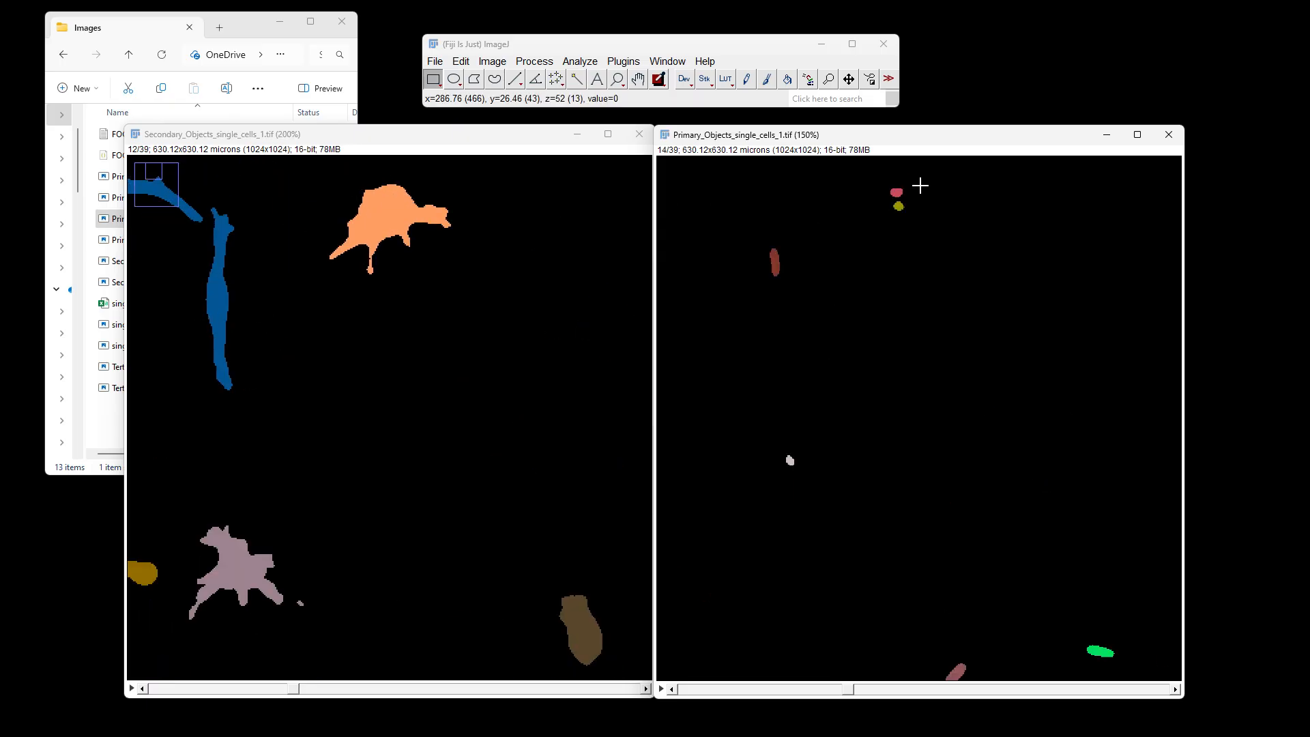
pyautogui.scroll(1, 917, 190)
pyautogui.scroll(2, 904, 222)
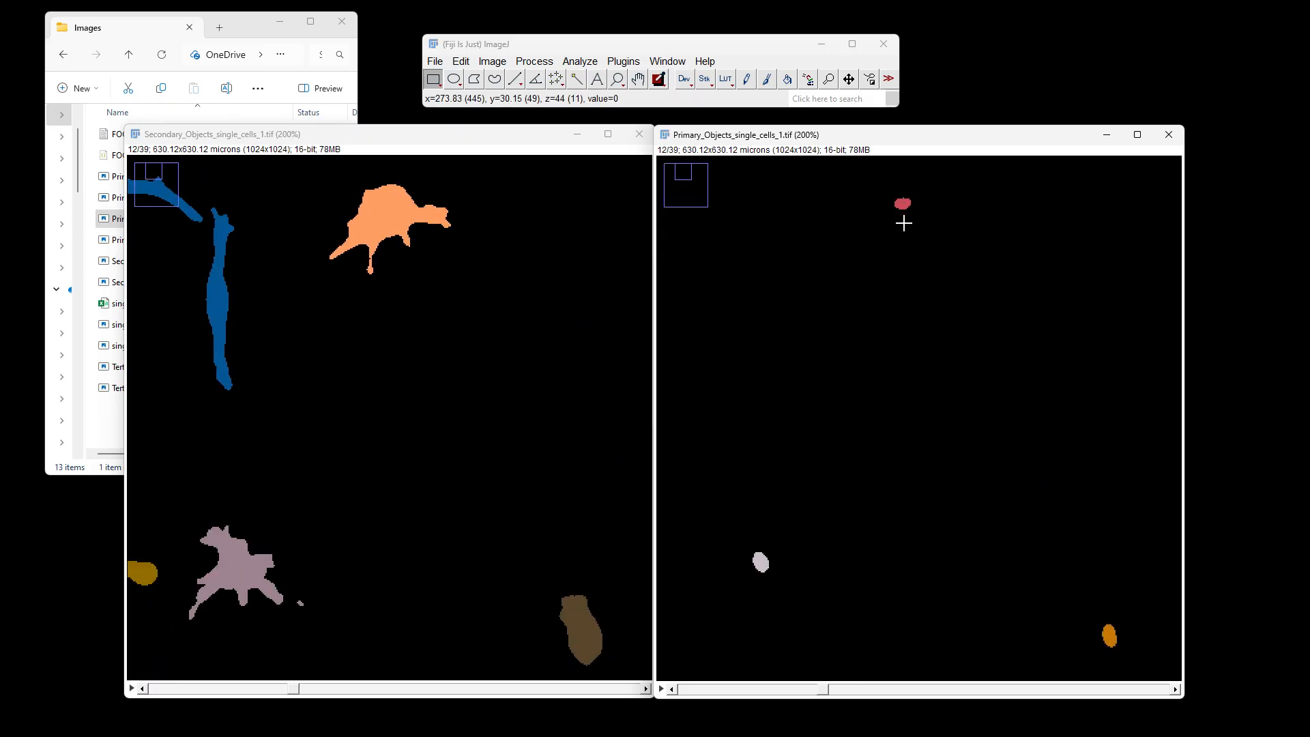
# Compare the red and yellow primary objects at slice 14 with the orange secondary cell across neighbouring slices
pyautogui.scroll(-4, 906, 230)
pyautogui.scroll(2, 905, 229)
pyautogui.scroll(1, 399, 225)
pyautogui.scroll(2, 399, 225)
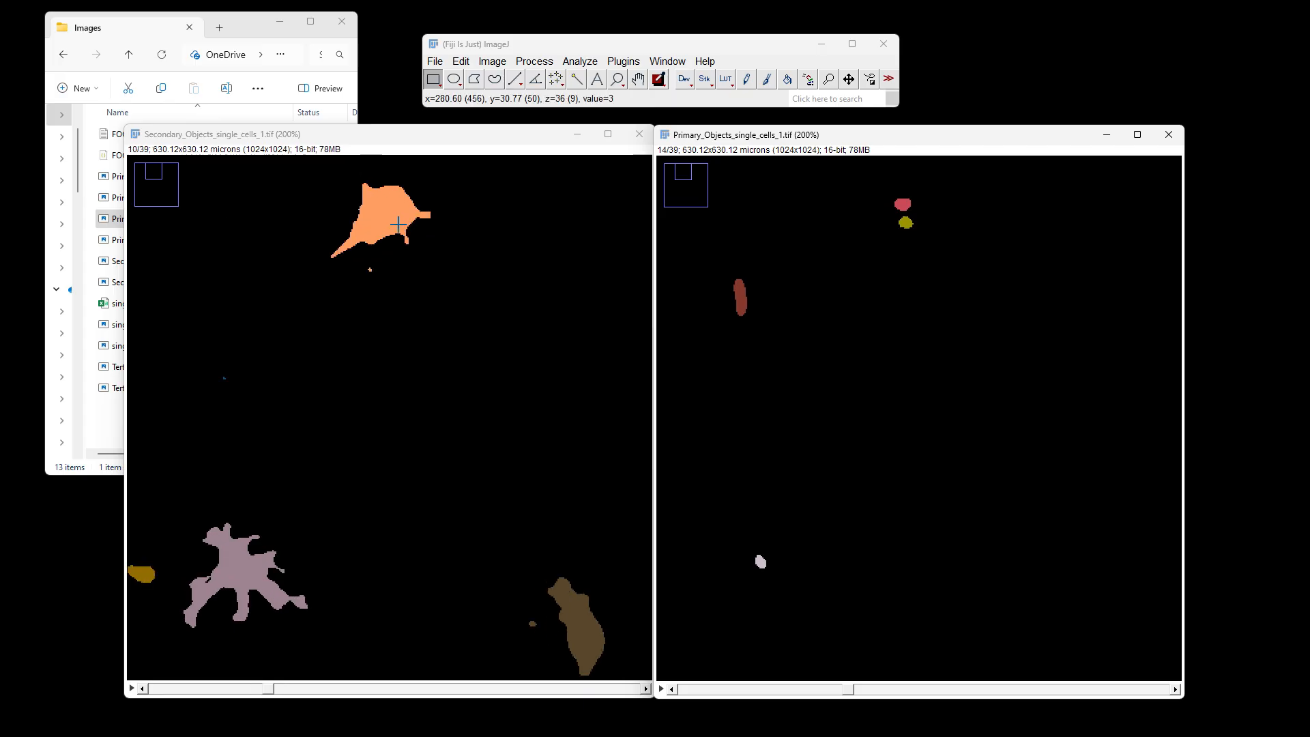
pyautogui.scroll(-5, 399, 224)
pyautogui.scroll(3, 403, 221)
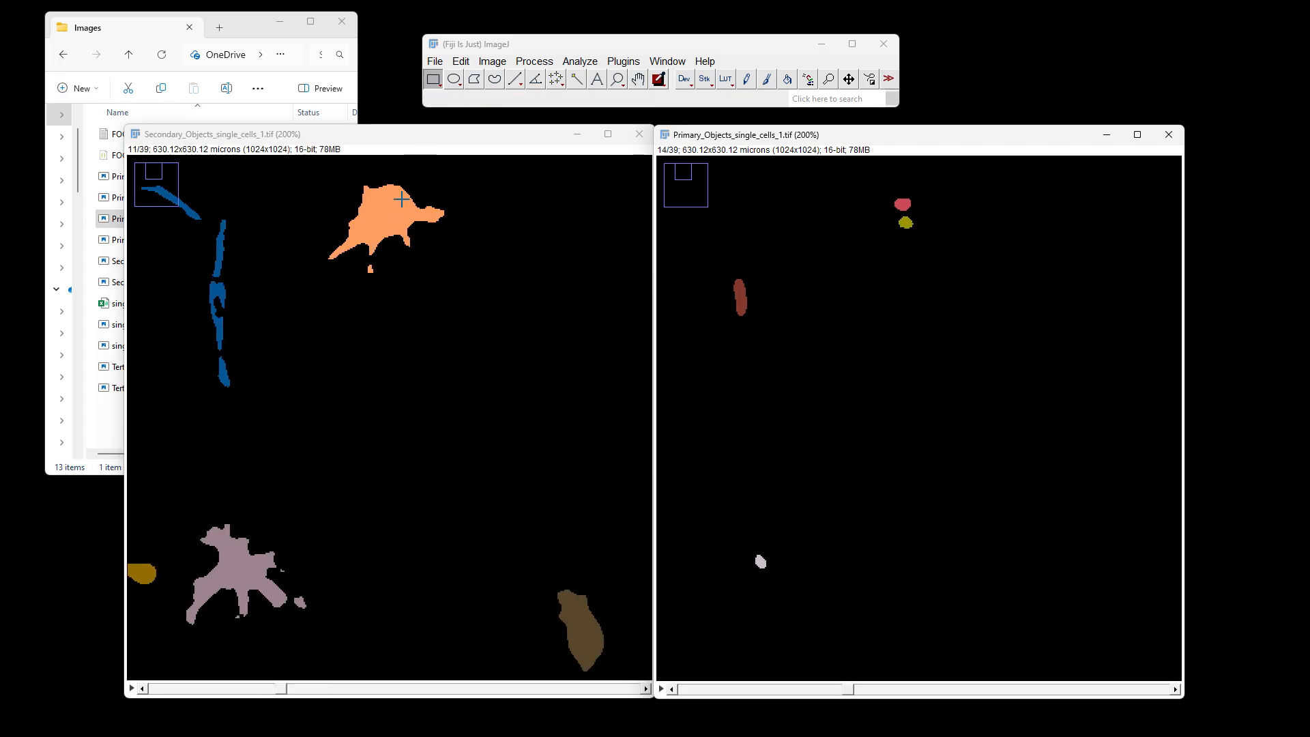
# Zoom the secondary and primary images out to 50% and move them clear of the file list
pyautogui.scroll(-5, 394, 216)
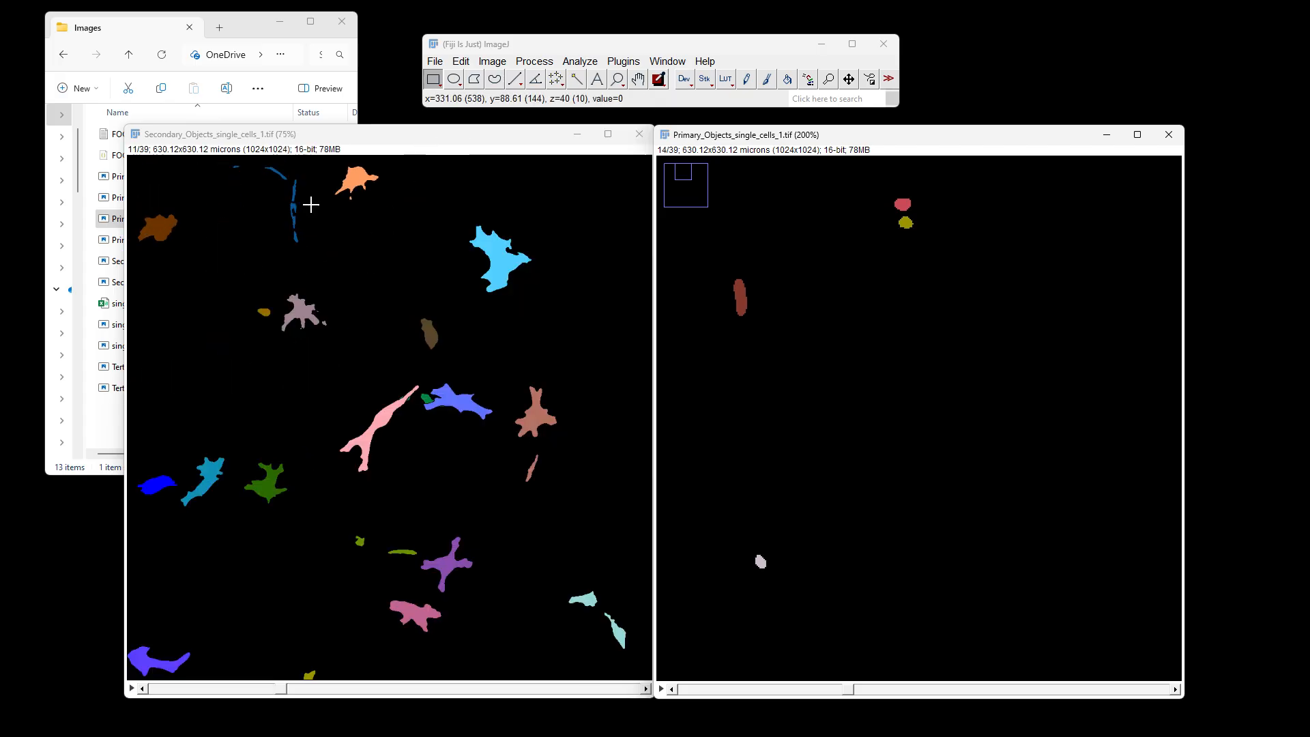
pyautogui.scroll(-5, 822, 312)
pyautogui.moveTo(823, 135); pyautogui.dragTo(1042, 171)
pyautogui.moveTo(335, 143); pyautogui.dragTo(724, 177)
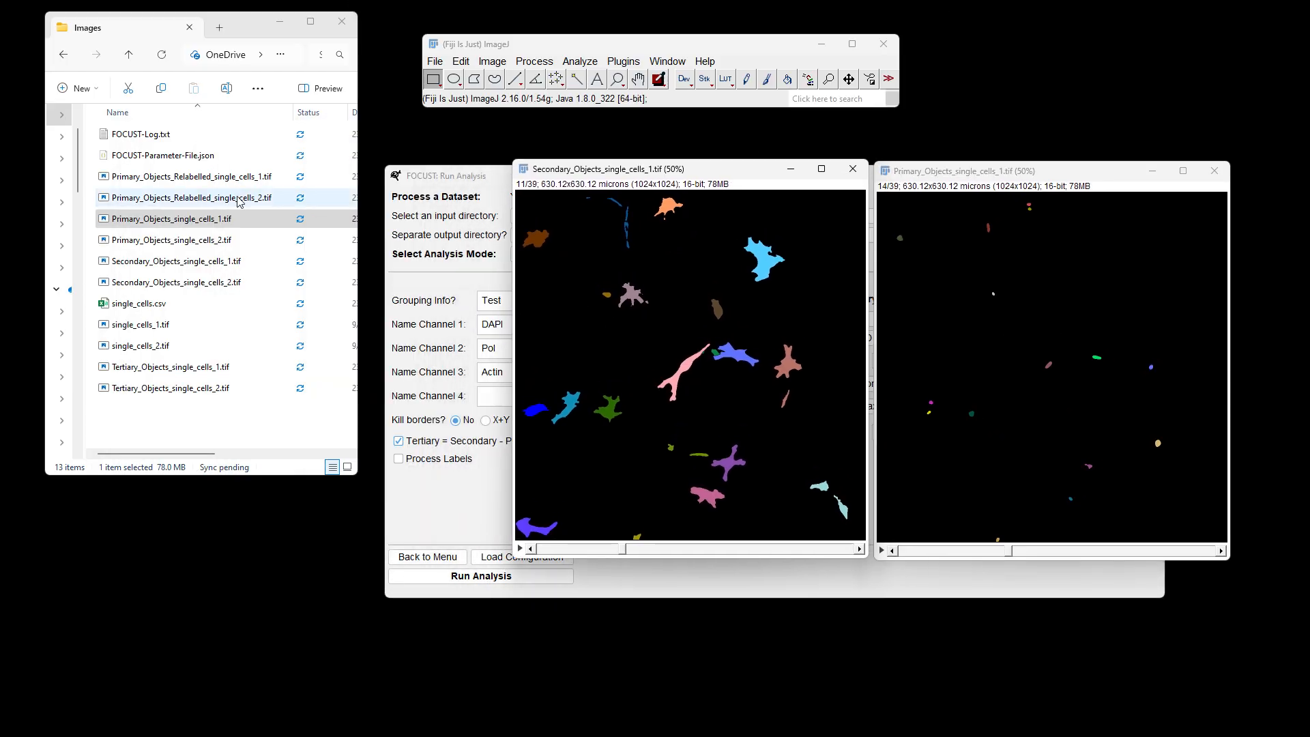
# Open Tertiary_Objects_single_cells_1.tif, move it beside the other images at 50% zoom and go to slice 14
pyautogui.click(139, 328)
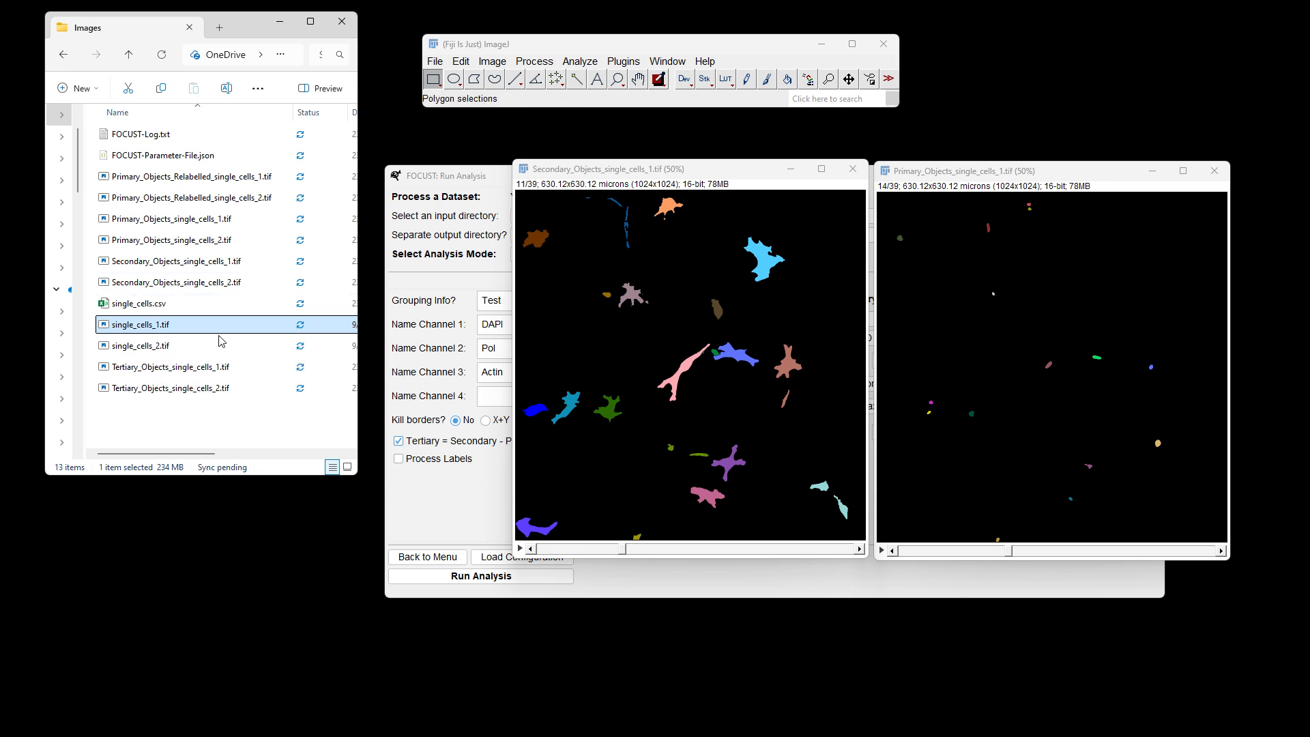
pyautogui.click(195, 369)
pyautogui.moveTo(188, 373); pyautogui.dragTo(569, 109)
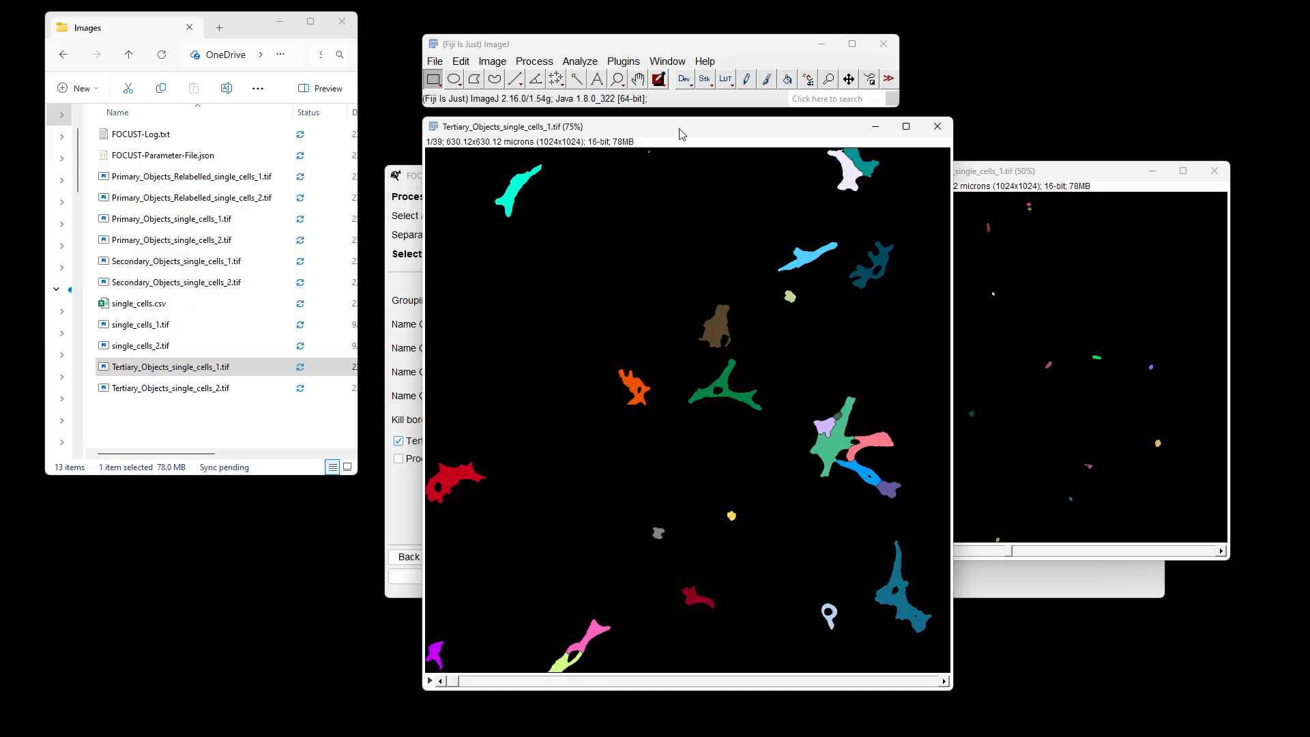
pyautogui.moveTo(681, 130); pyautogui.dragTo(471, 118)
pyautogui.press('-')
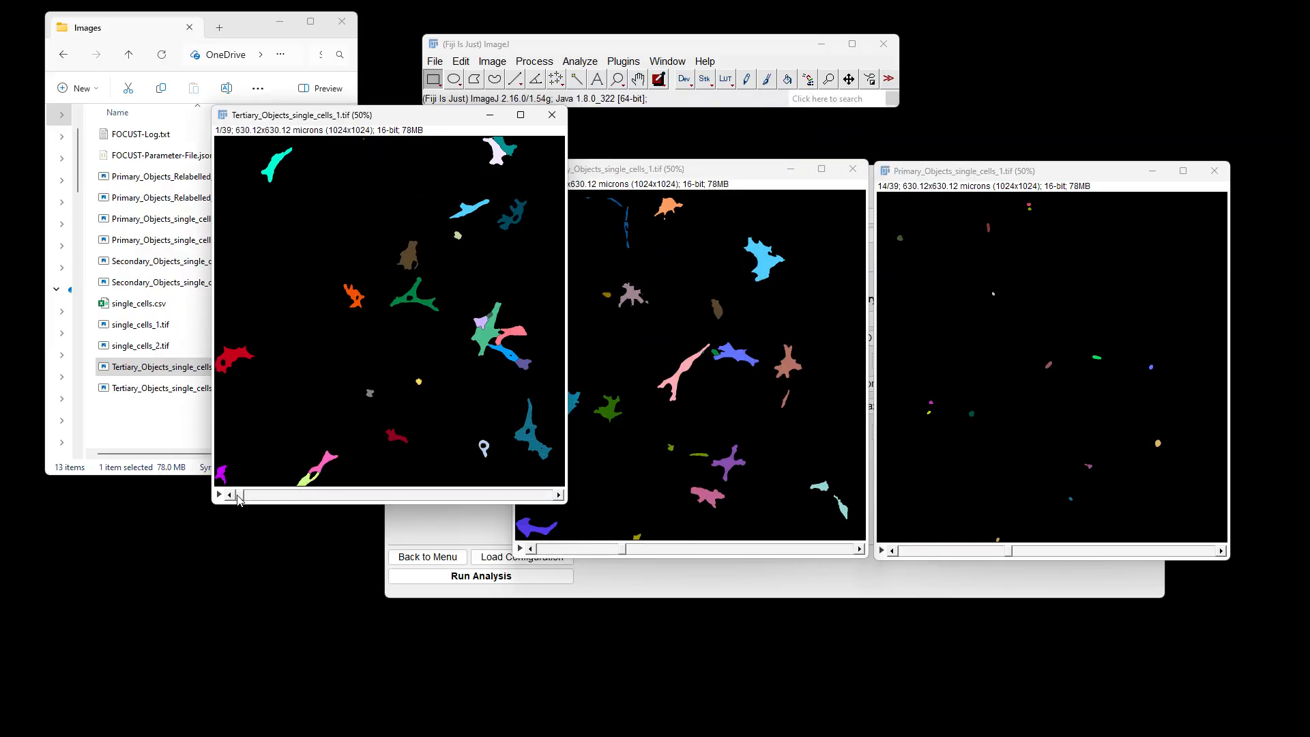
pyautogui.moveTo(239, 494); pyautogui.dragTo(344, 497)
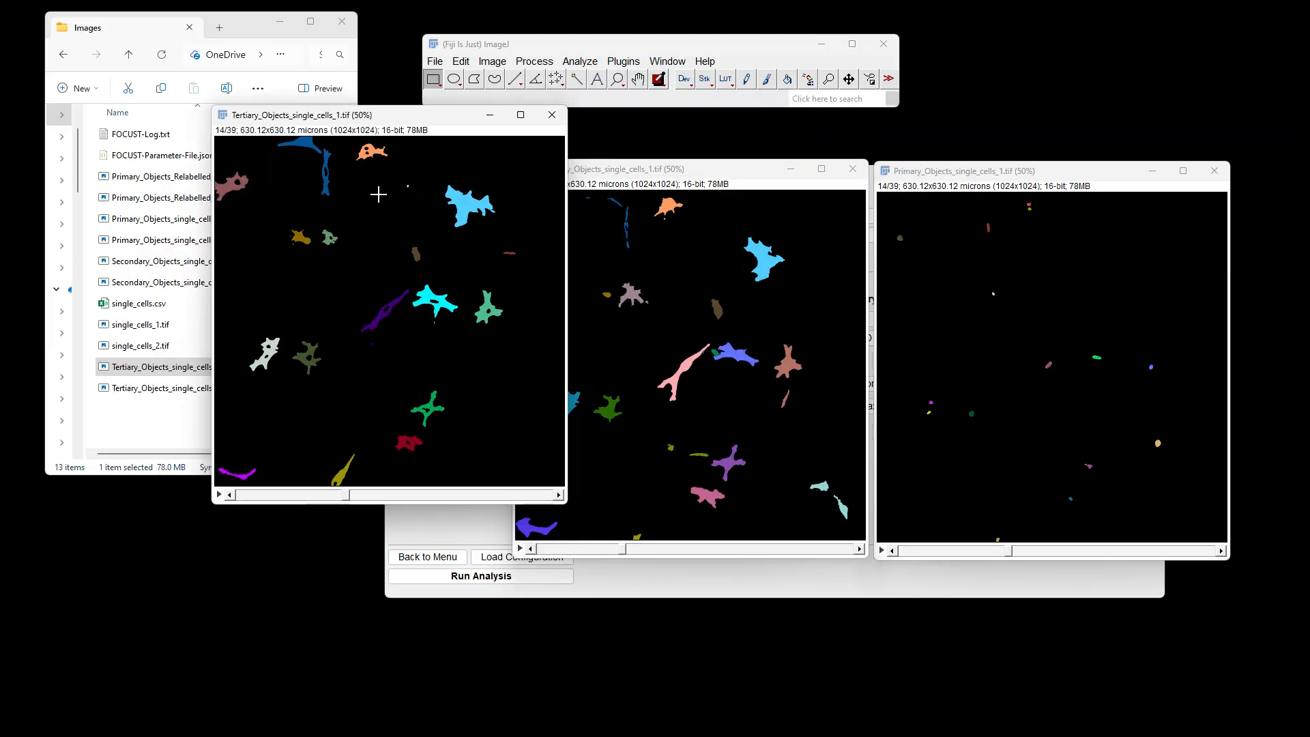
# Zoom the tertiary image to 300% on the orange cell to inspect where the primary objects were subtracted
pyautogui.press('+')
pyautogui.press('+')
pyautogui.press('+')
pyautogui.press('+')
pyautogui.press('+')
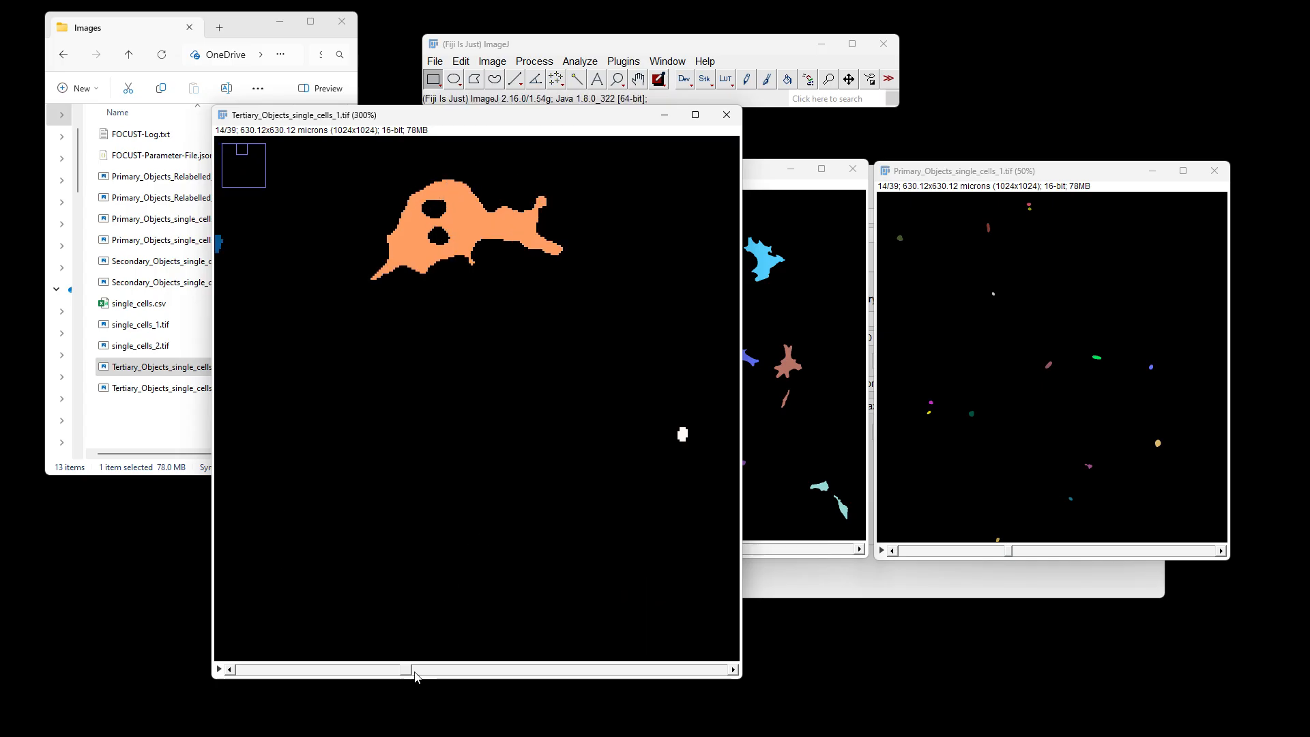
pyautogui.moveTo(408, 669)
pyautogui.mouseDown()
pyautogui.moveTo(367, 667)
pyautogui.moveTo(431, 664)
pyautogui.moveTo(413, 657)
pyautogui.mouseUp()
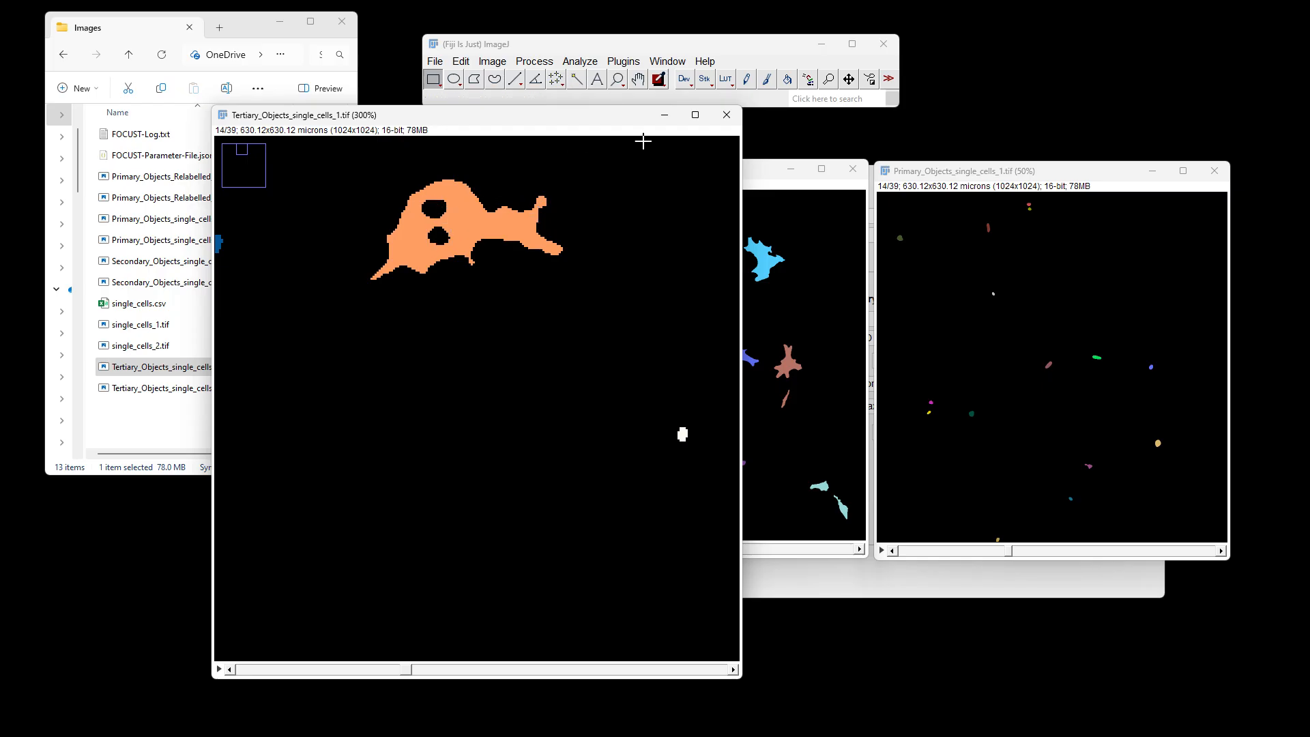
# Close the tertiary image and arrange the secondary and primary images side by side at 75% zoom
pyautogui.click(726, 114)
pyautogui.moveTo(744, 169); pyautogui.dragTo(402, 150)
pyautogui.press('+')
pyautogui.moveTo(1056, 171); pyautogui.dragTo(883, 150)
pyautogui.press('+')
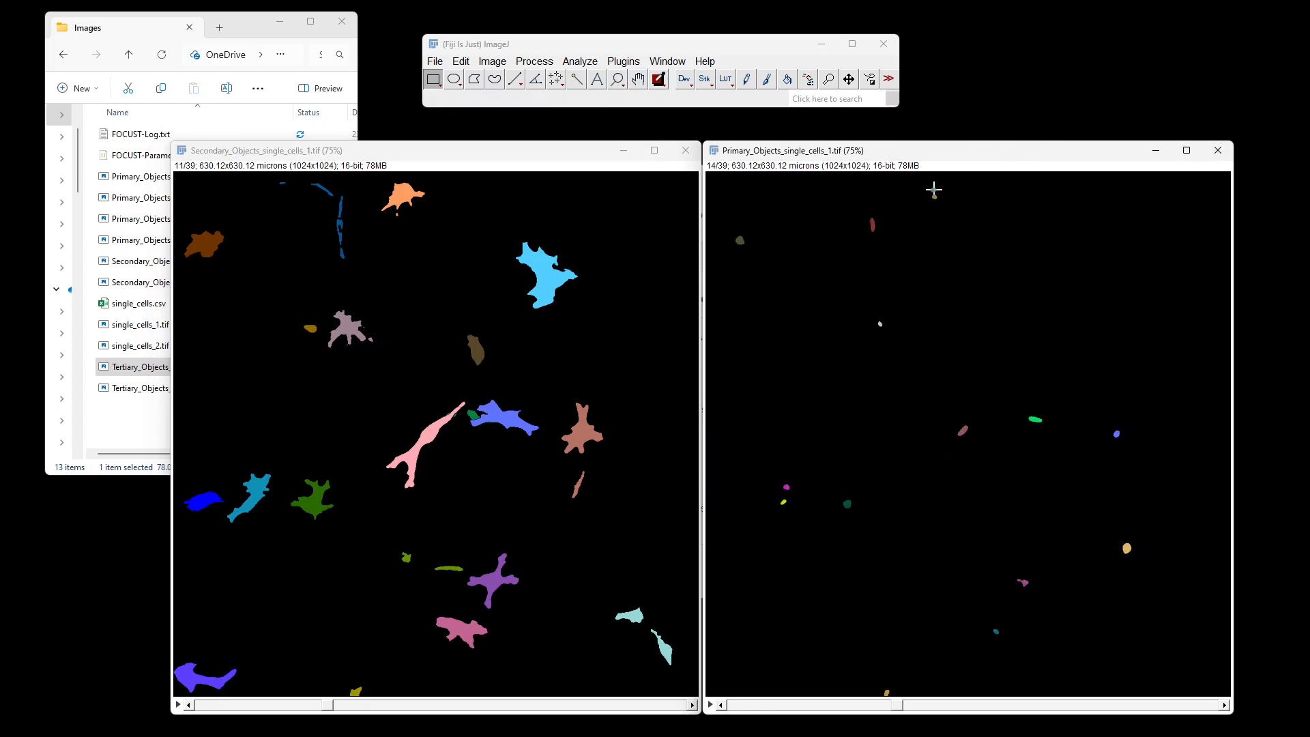
# Zoom the primary image to 400% to inspect the labels of the adjacent red and yellow objects, and return to 75%
pyautogui.press('+')
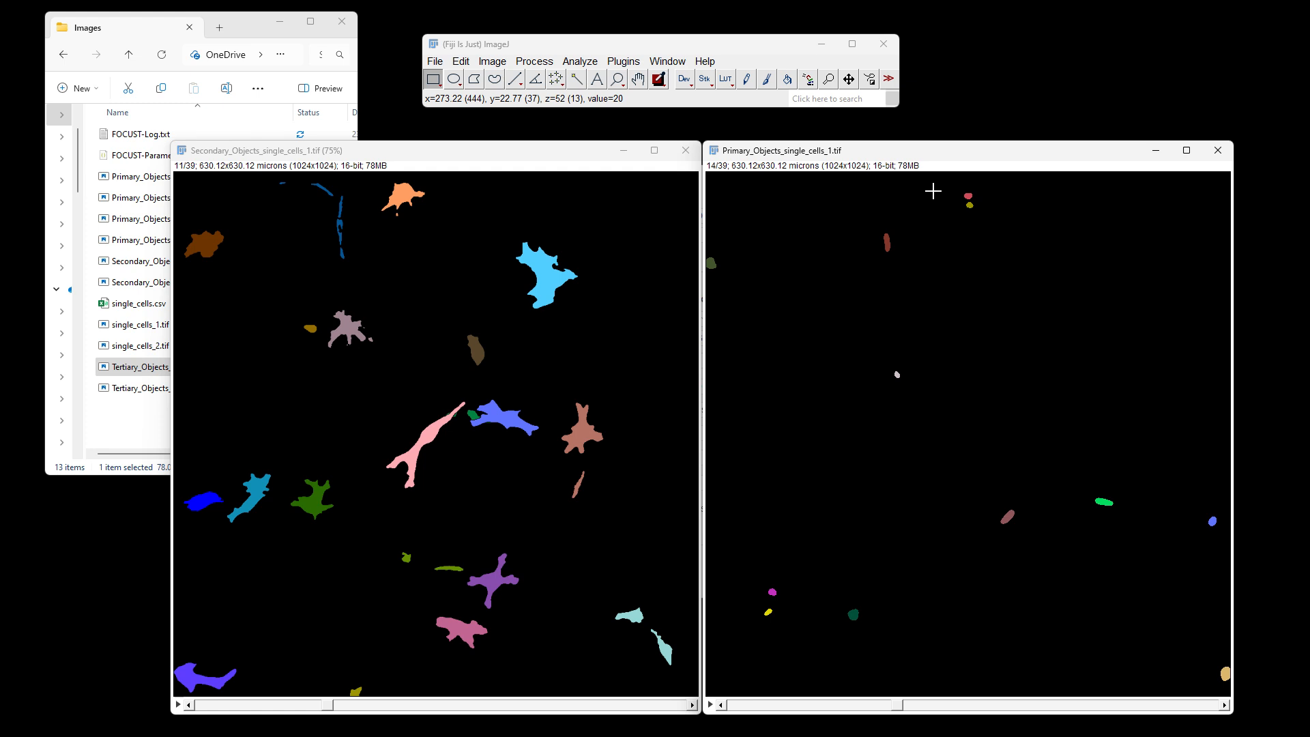
pyautogui.press('+')
pyautogui.press('+')
pyautogui.press('+')
pyautogui.press('+')
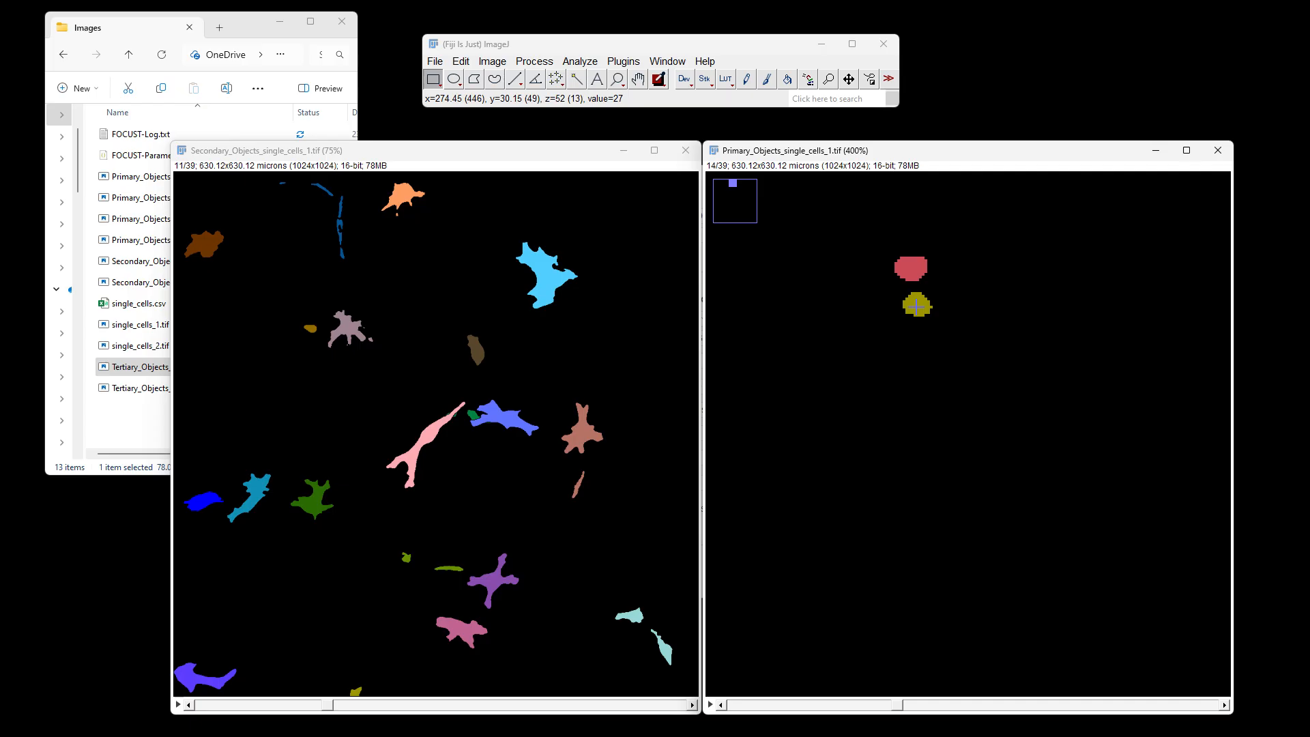
pyautogui.press('-')
pyautogui.press('-')
pyautogui.press('-')
pyautogui.press('-')
pyautogui.press('-')
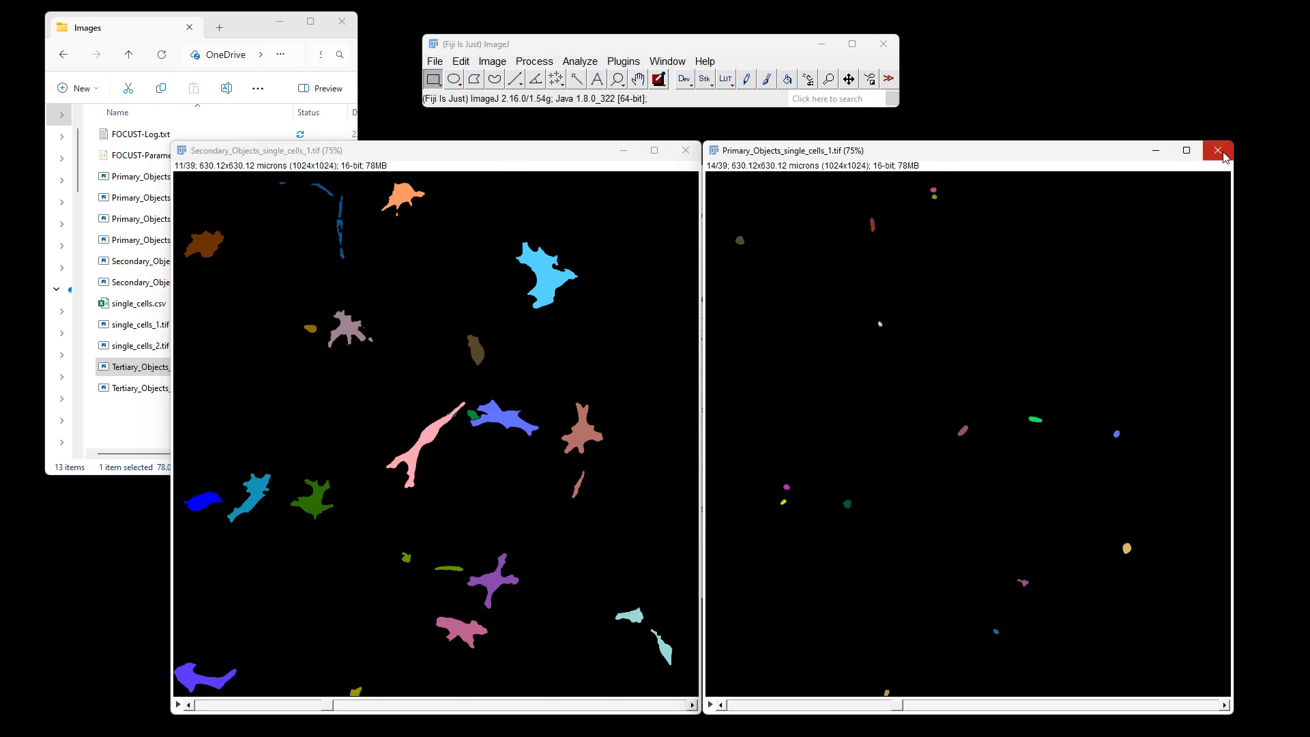
# Close the secondary image and compare the relabelled primary, secondary and tertiary output files in the Images folder
pyautogui.click(685, 150)
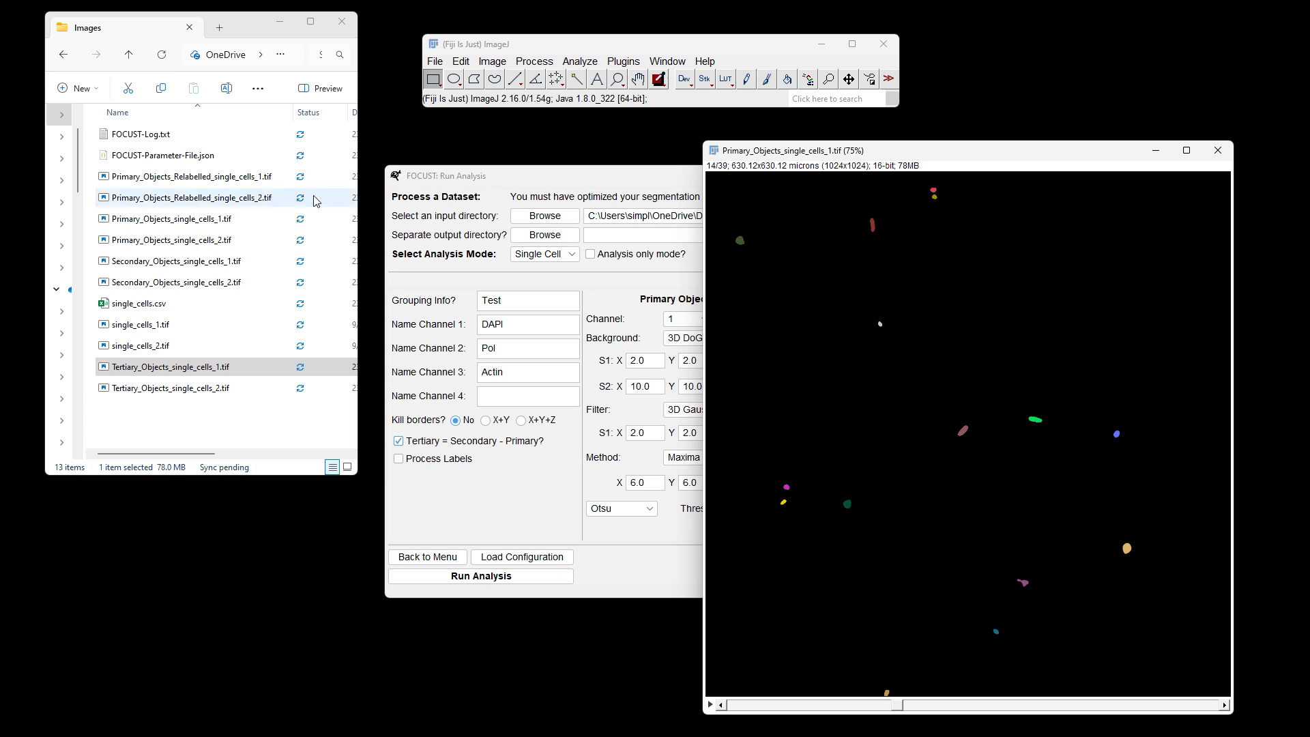
pyautogui.click(211, 177)
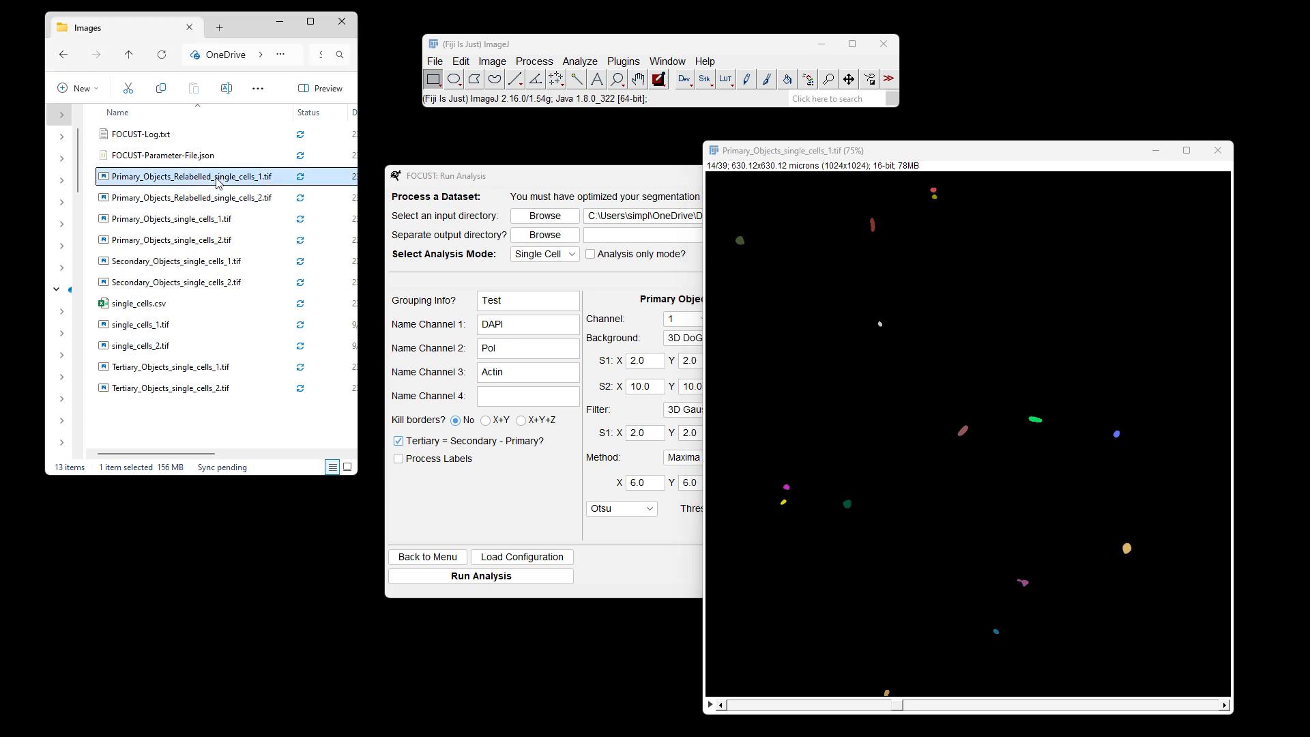
pyautogui.click(211, 198)
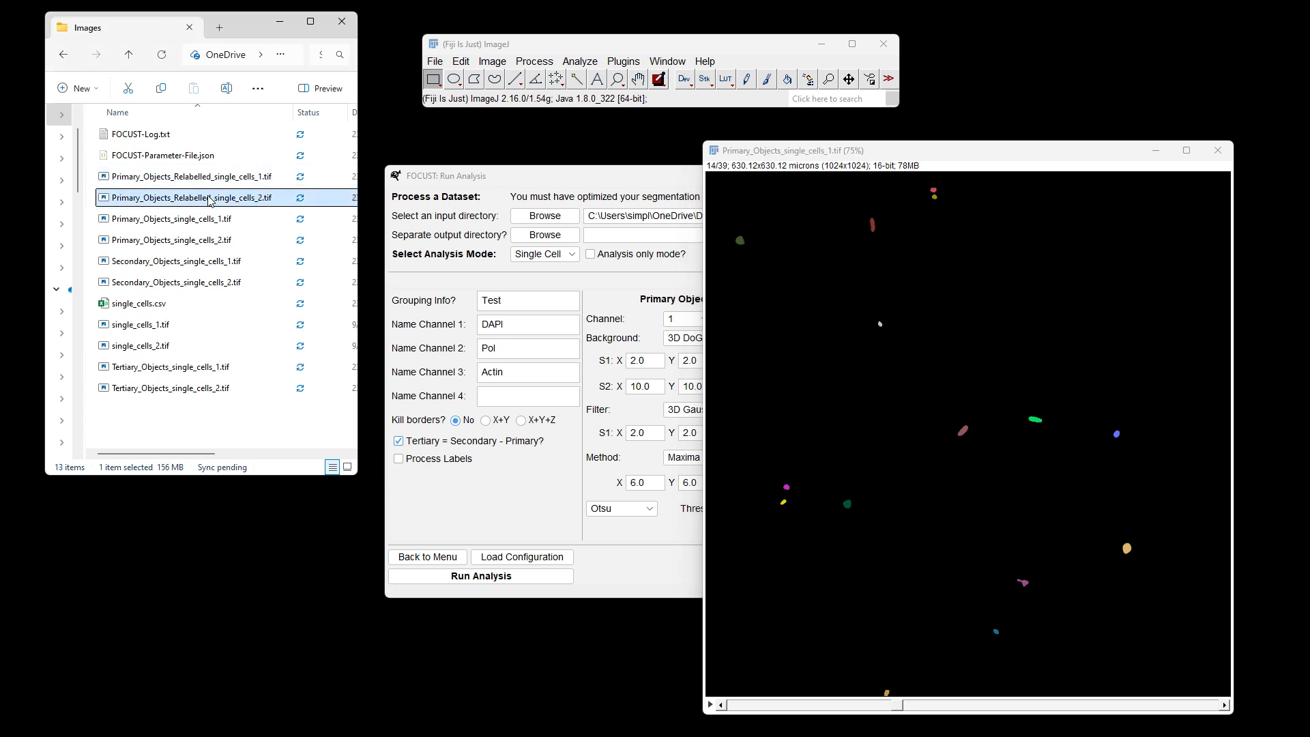
pyautogui.click(169, 179)
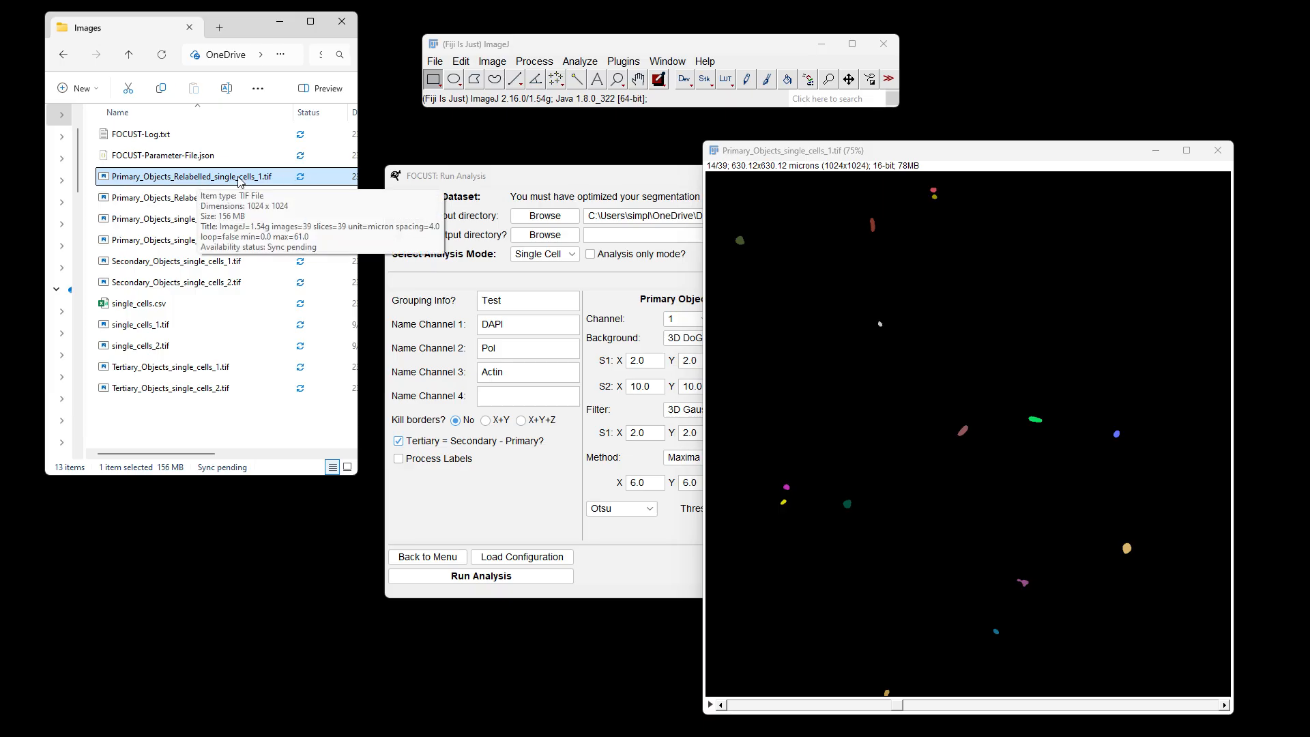
pyautogui.moveTo(987, 157)
pyautogui.mouseDown()
pyautogui.moveTo(819, 136)
pyautogui.moveTo(985, 157)
pyautogui.mouseUp()
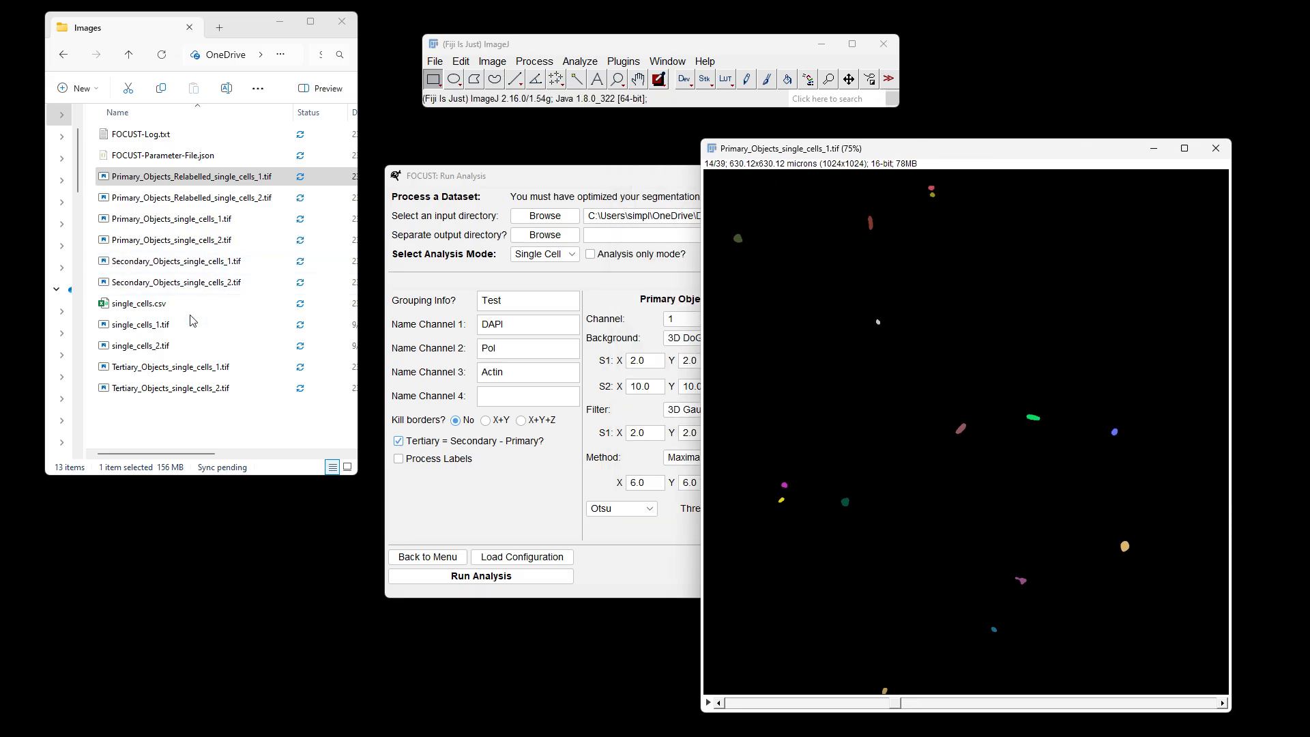
pyautogui.click(172, 265)
pyautogui.click(175, 374)
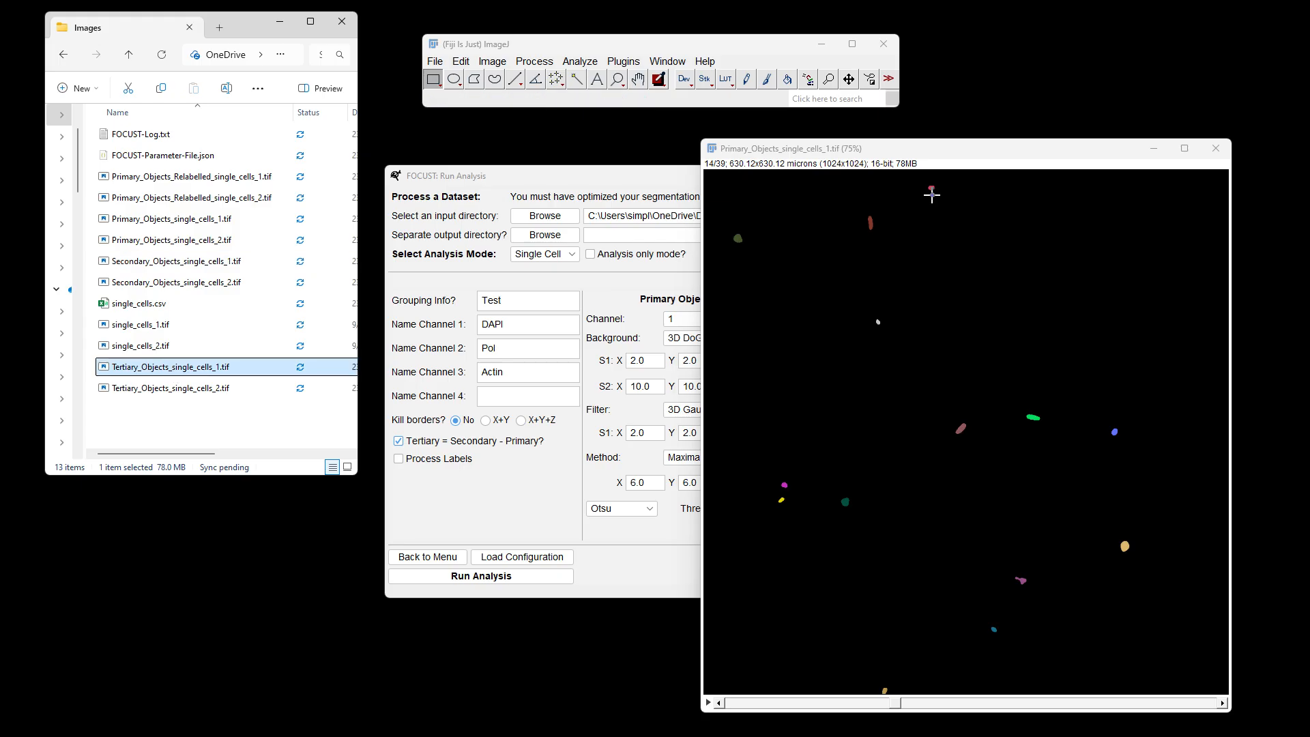
pyautogui.click(172, 182)
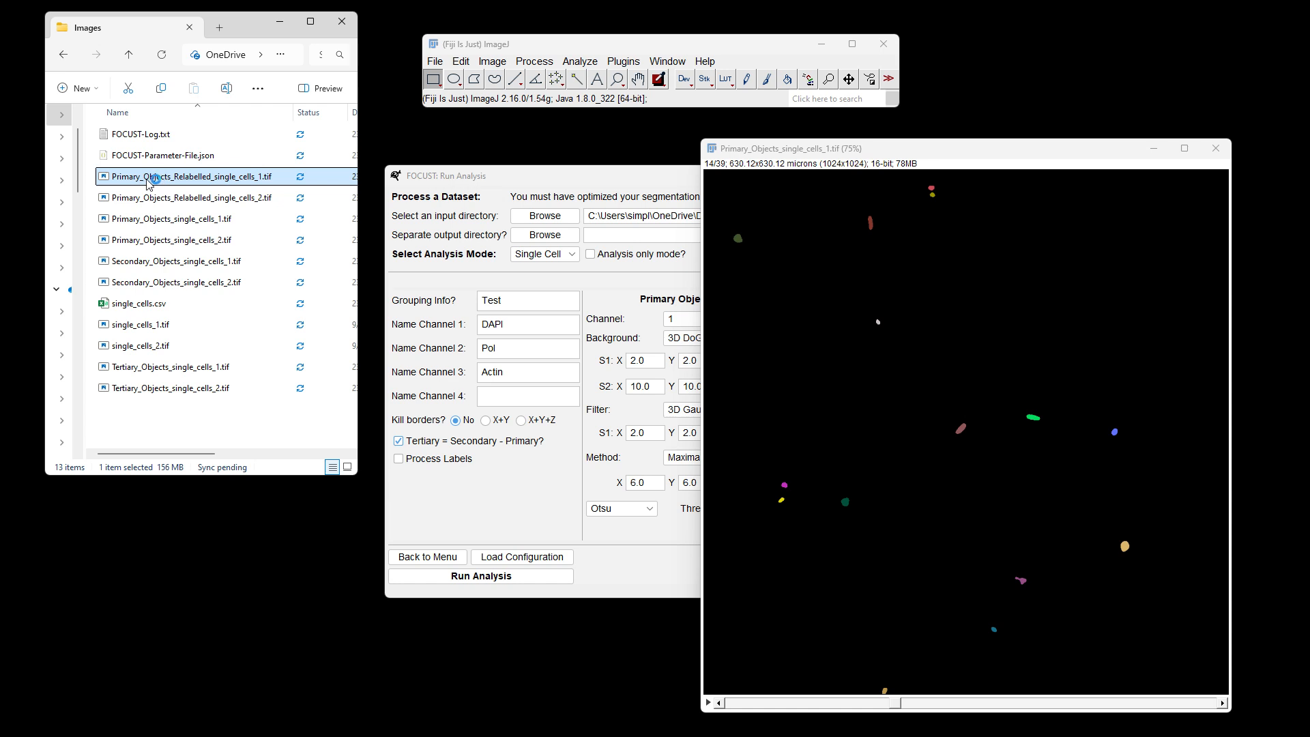
# Open Primary_Objects_Relabelled_single_cells_1.tif in Fiji beside the original primary image and go to slice 14
pyautogui.moveTo(220, 186); pyautogui.dragTo(517, 103)
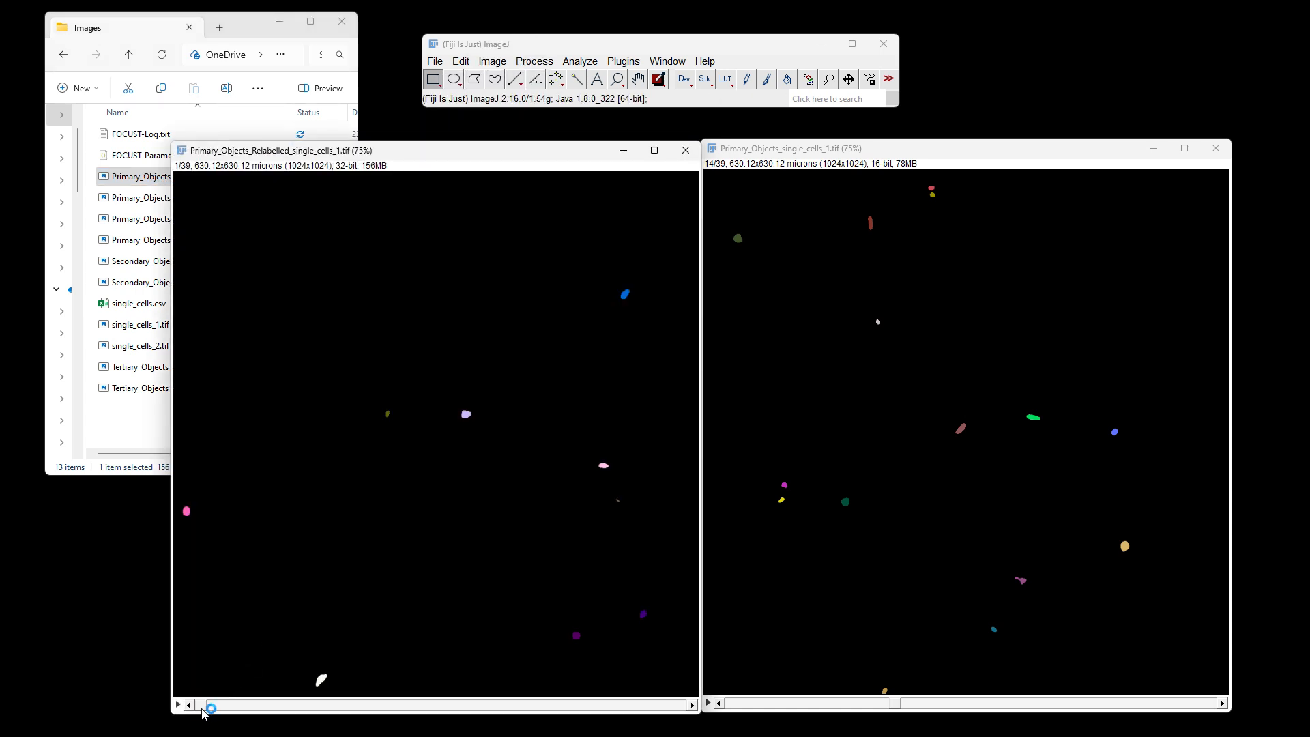
pyautogui.moveTo(202, 704); pyautogui.dragTo(277, 711)
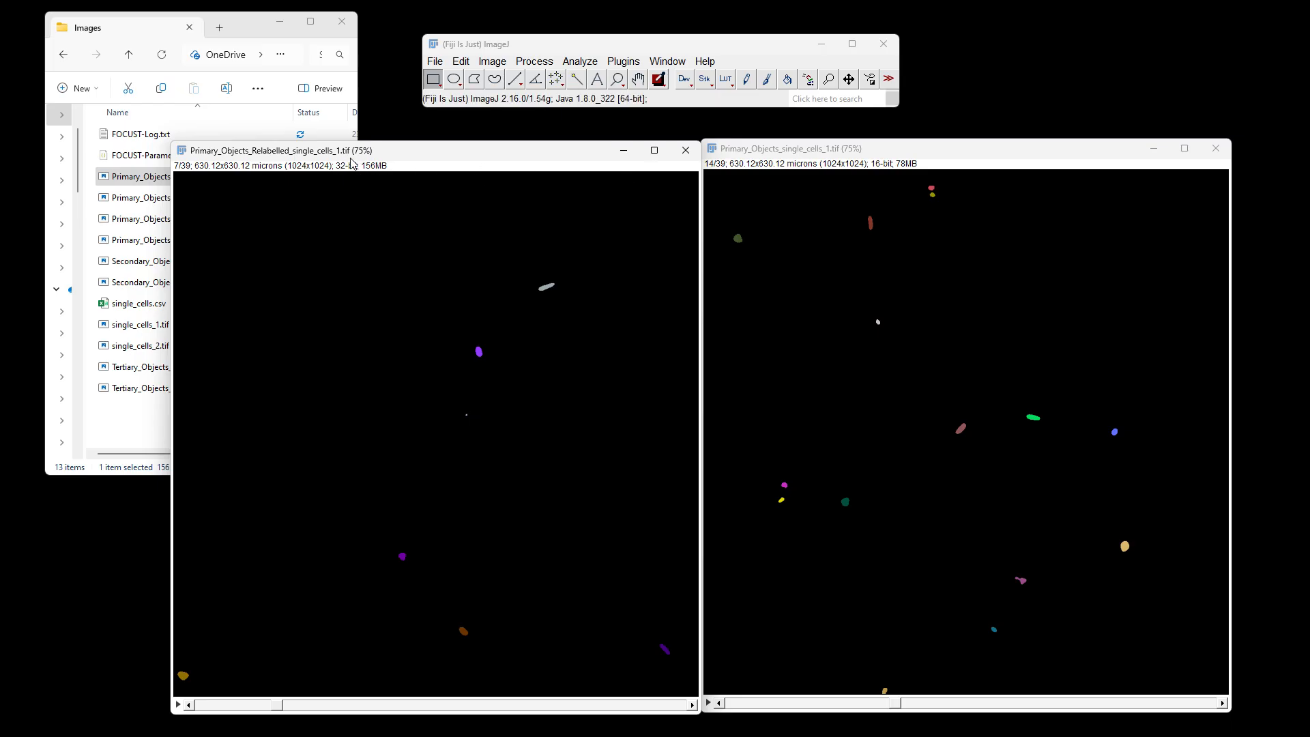
pyautogui.moveTo(282, 709); pyautogui.dragTo(371, 722)
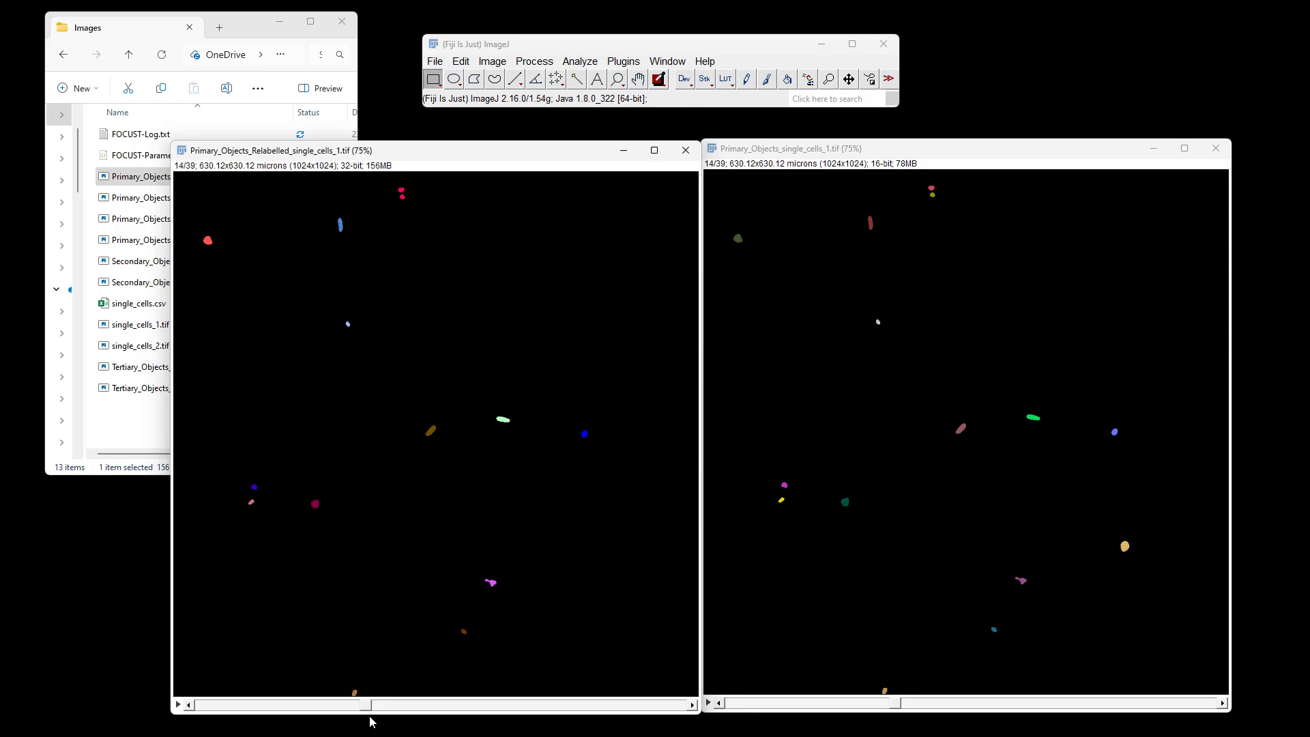
# Zoom the relabelled primary image to 400% on the two adjacent red objects to inspect their labels
pyautogui.scroll(4, 413, 209)
pyautogui.scroll(2, 417, 228)
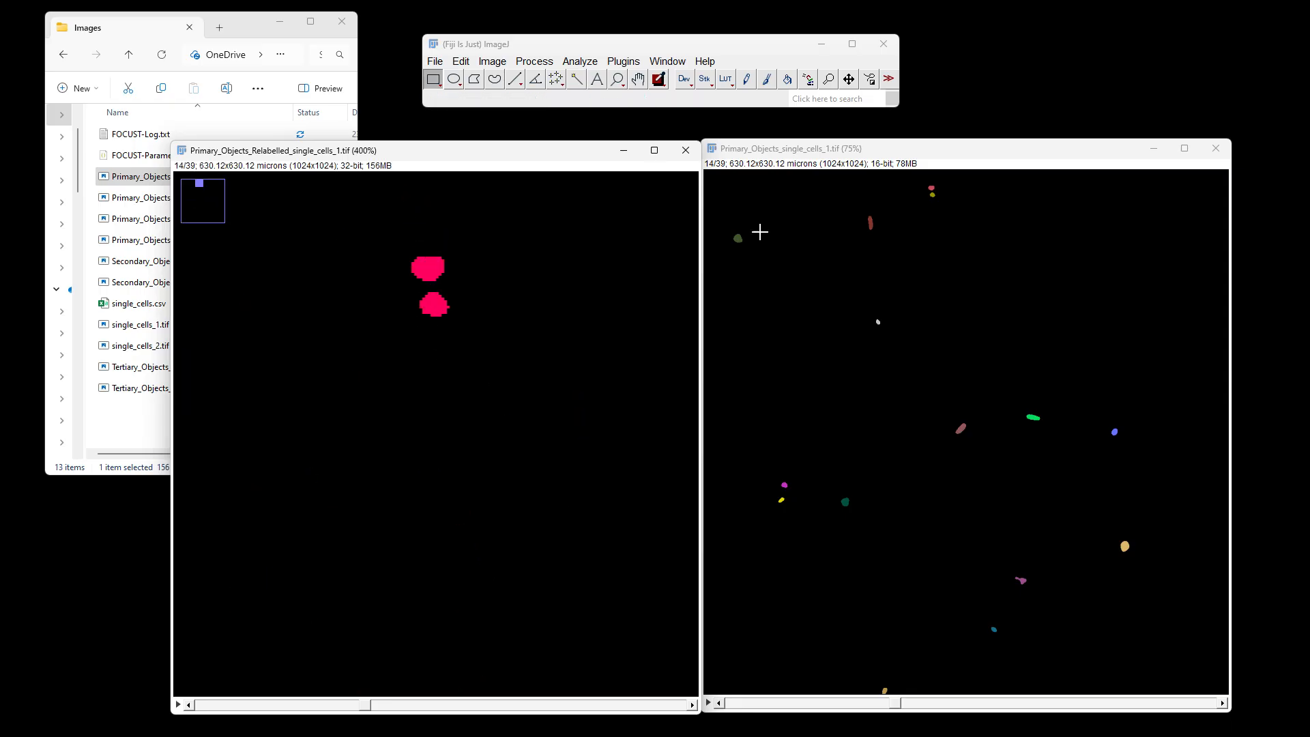
pyautogui.scroll(5, 928, 215)
pyautogui.scroll(1, 938, 224)
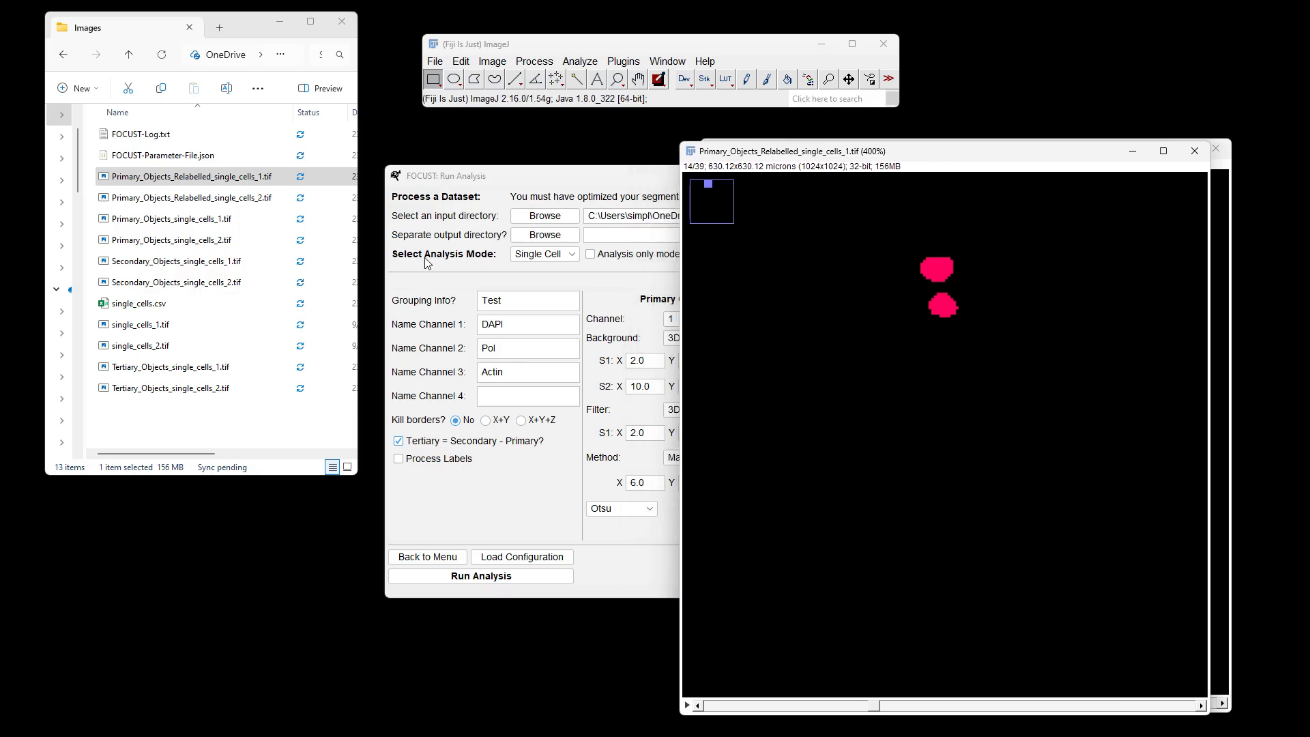
# Open Secondary_Objects_single_cells_1.tif, go to slice 13 and inspect the orange cell's label at 300% zoom
pyautogui.moveTo(174, 264); pyautogui.dragTo(496, 102)
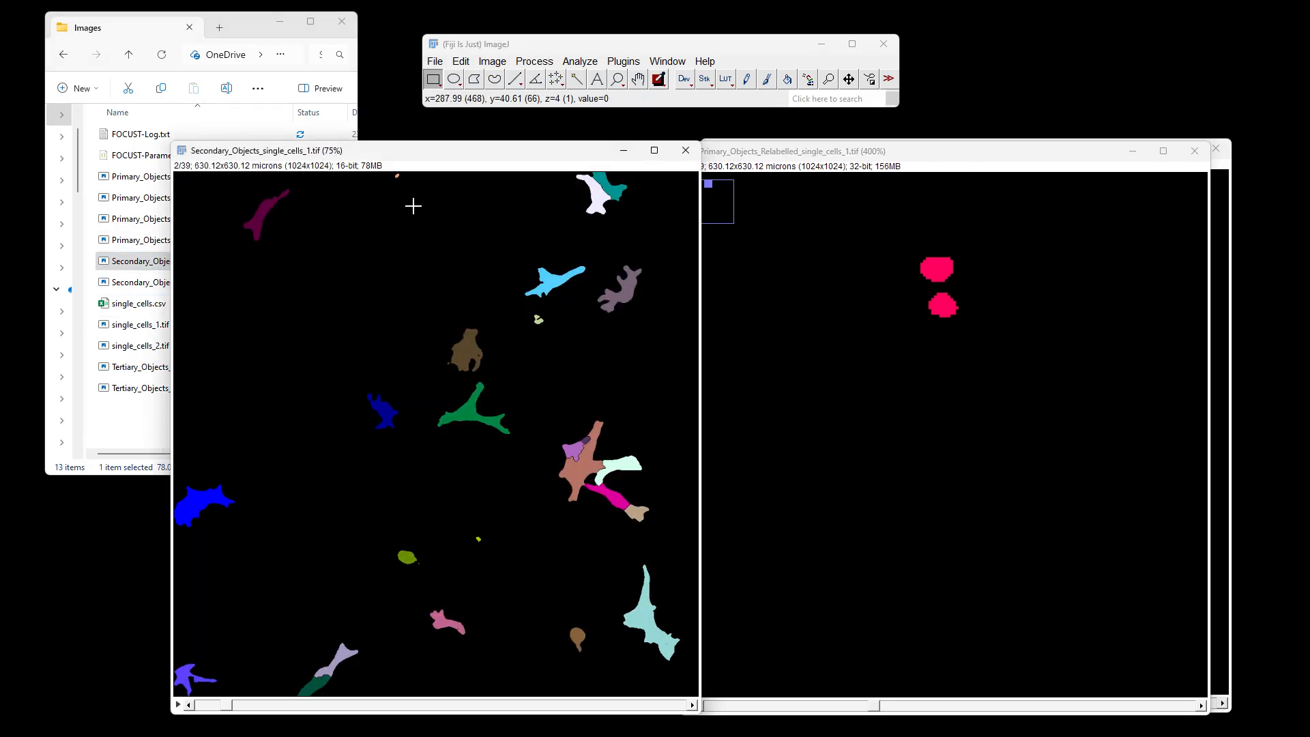
pyautogui.scroll(4, 413, 207)
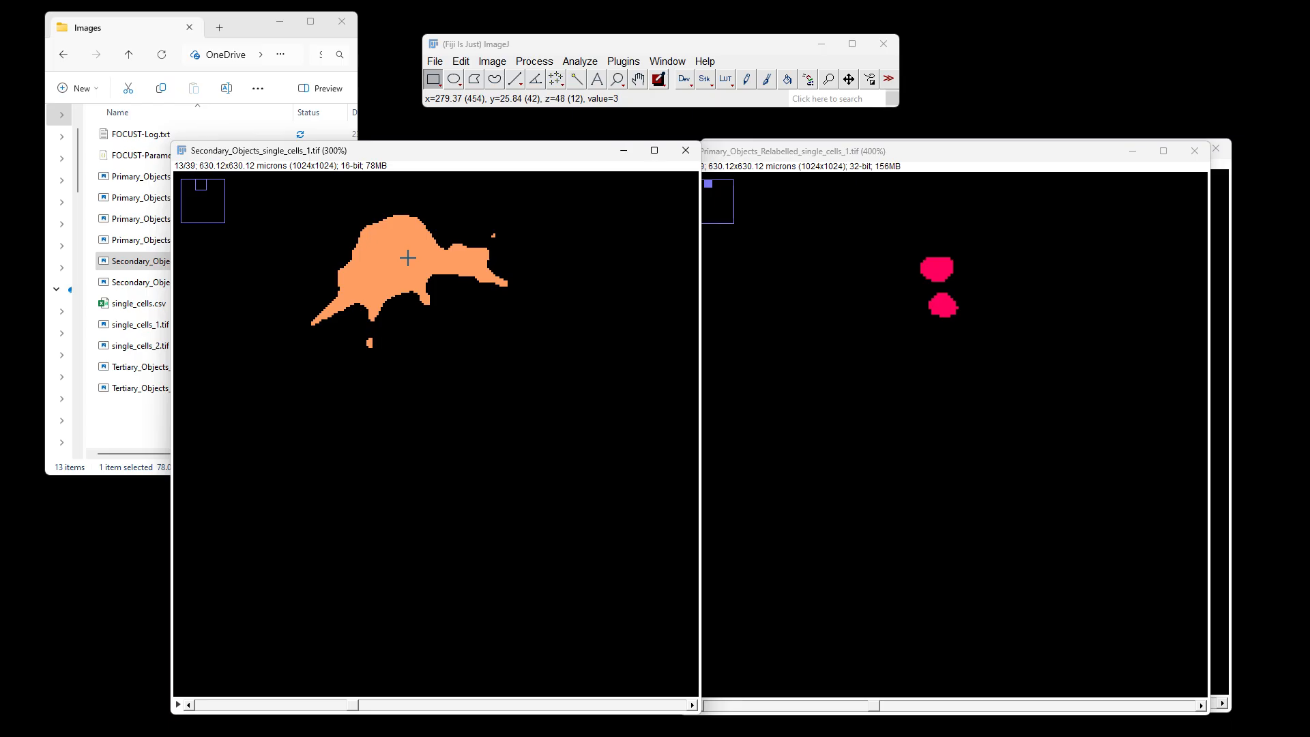
# Close the secondary, primary and relabelled primary object images
pyautogui.click(688, 154)
pyautogui.moveTo(874, 149); pyautogui.dragTo(363, 149)
pyautogui.click(1220, 149)
pyautogui.click(683, 150)
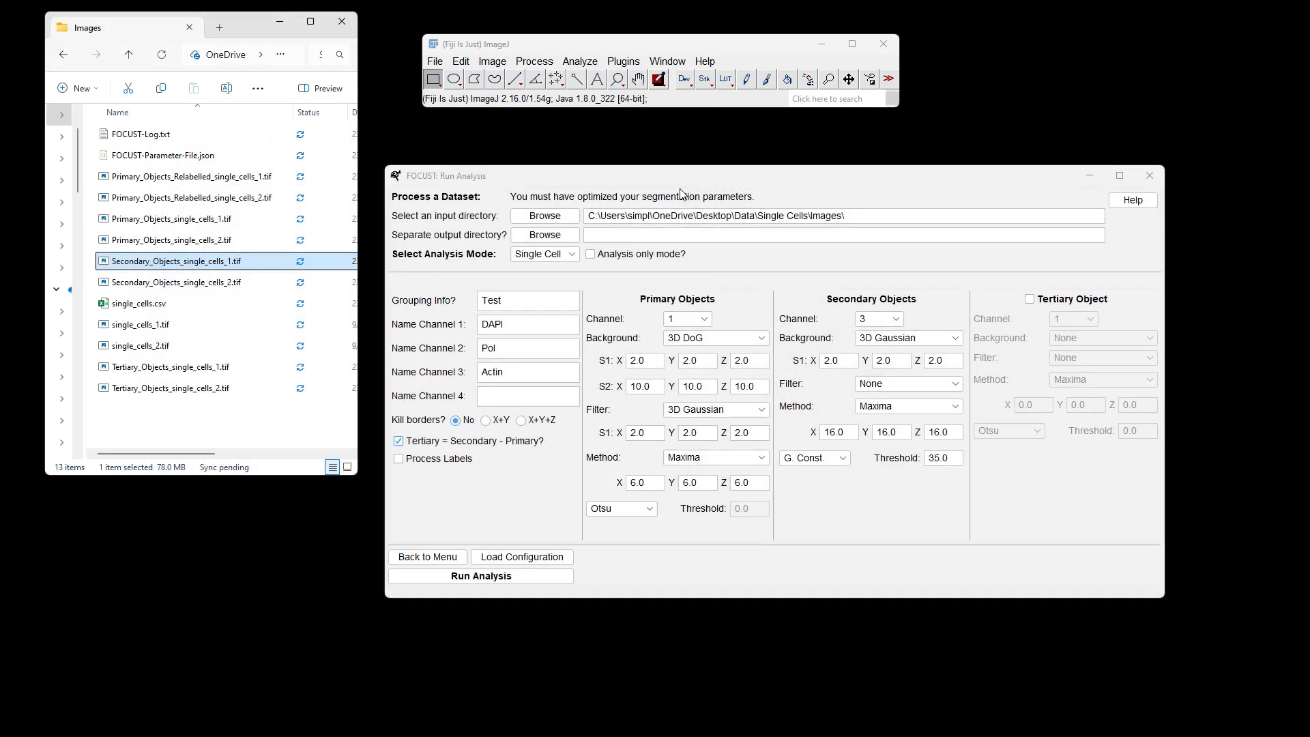
# Switch to single_cells.csv in Excel and examine the Label column, including the highlighted rows labelled 3 and 3.1
pyautogui.click(489, 720)
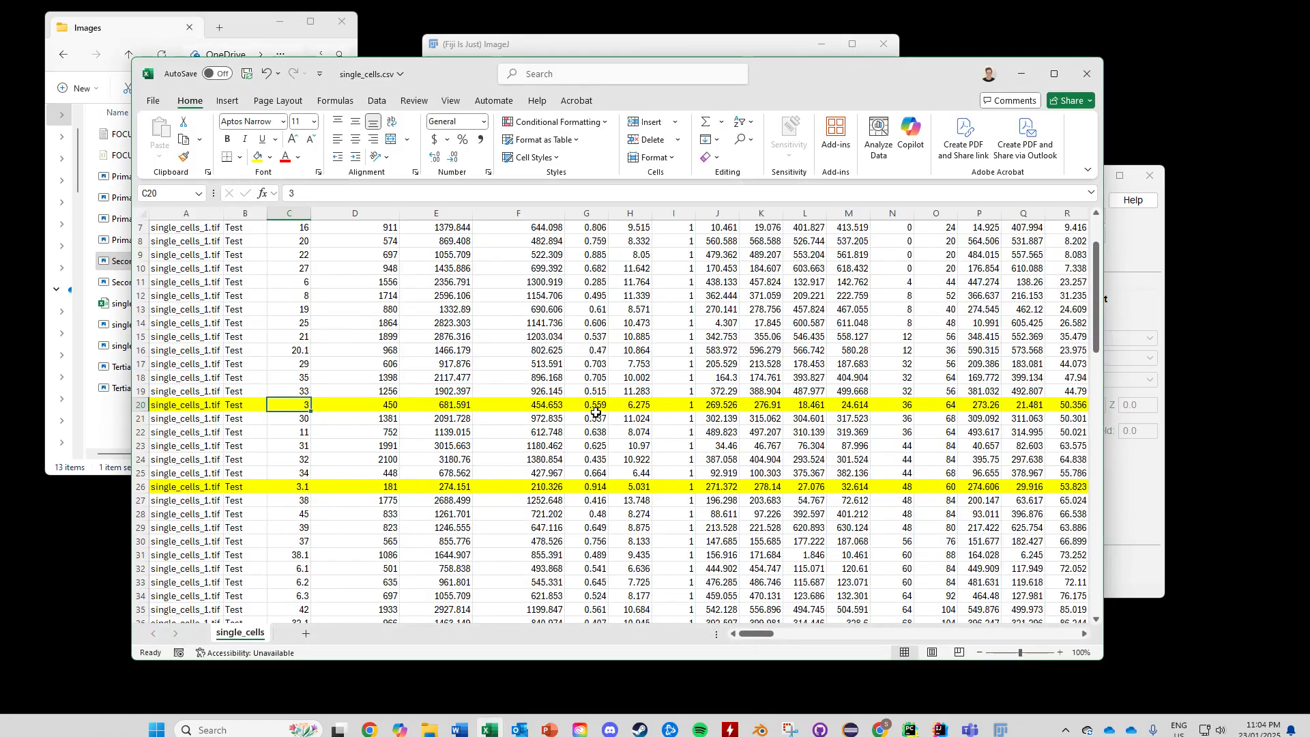
pyautogui.click(312, 487)
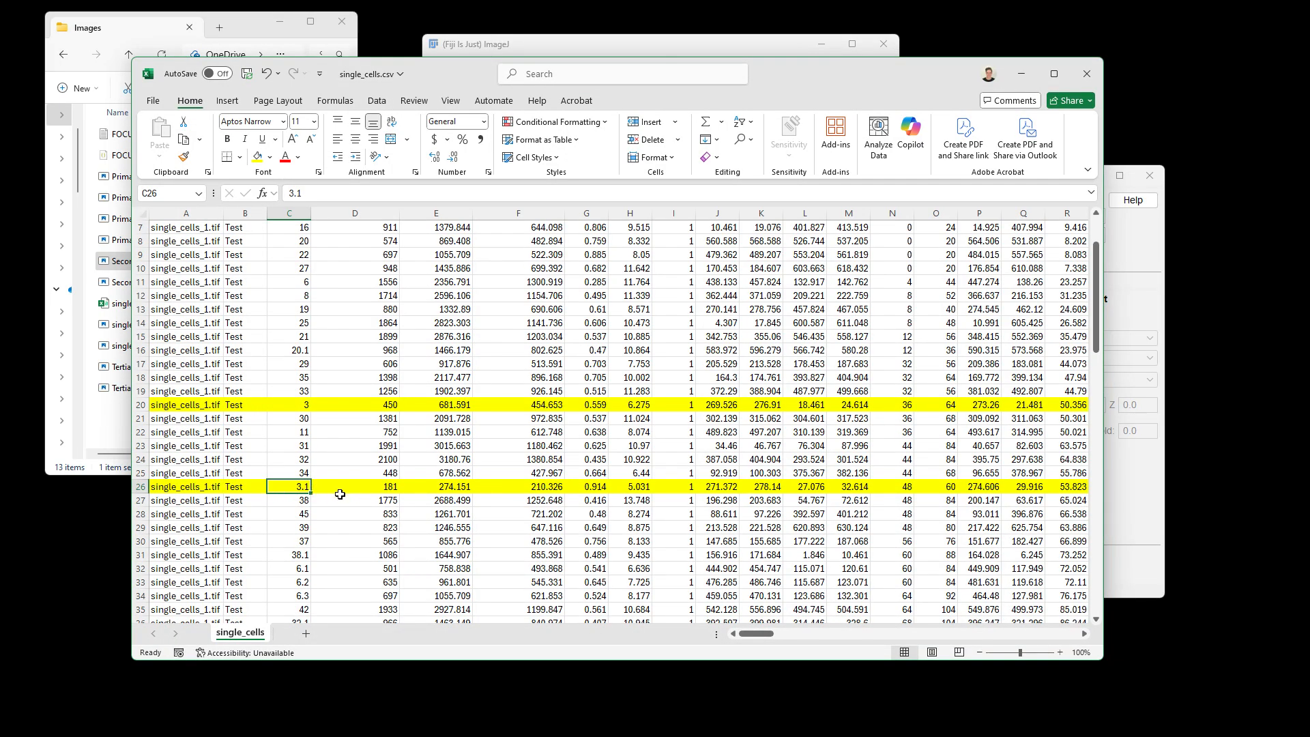
pyautogui.scroll(2, 294, 406)
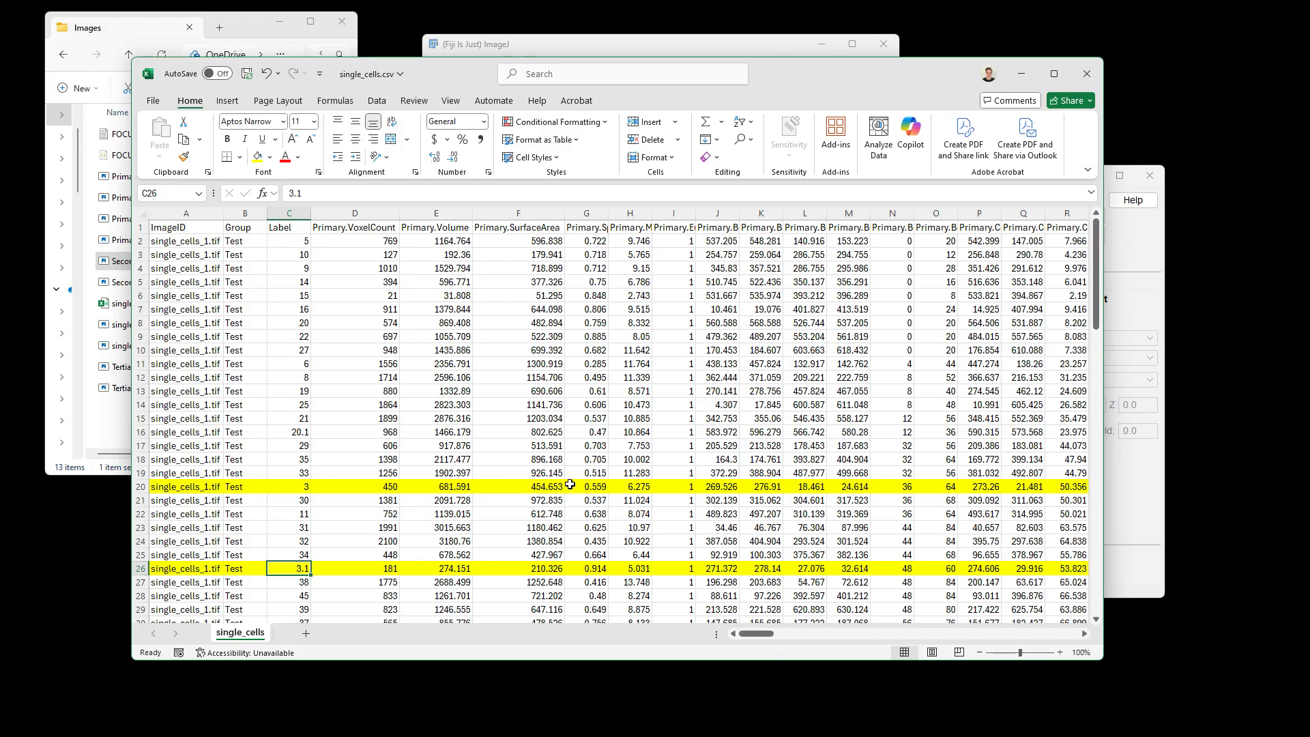
pyautogui.scroll(-5, 301, 513)
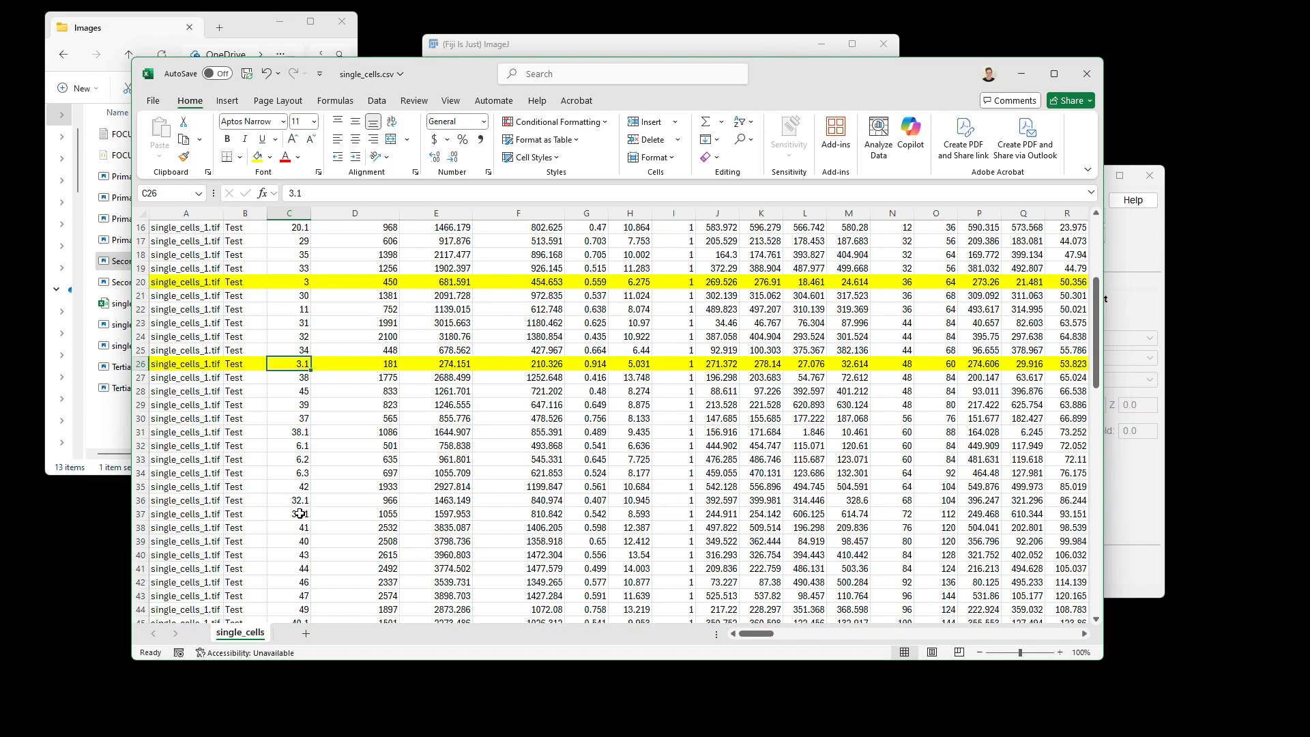
pyautogui.scroll(5, 323, 477)
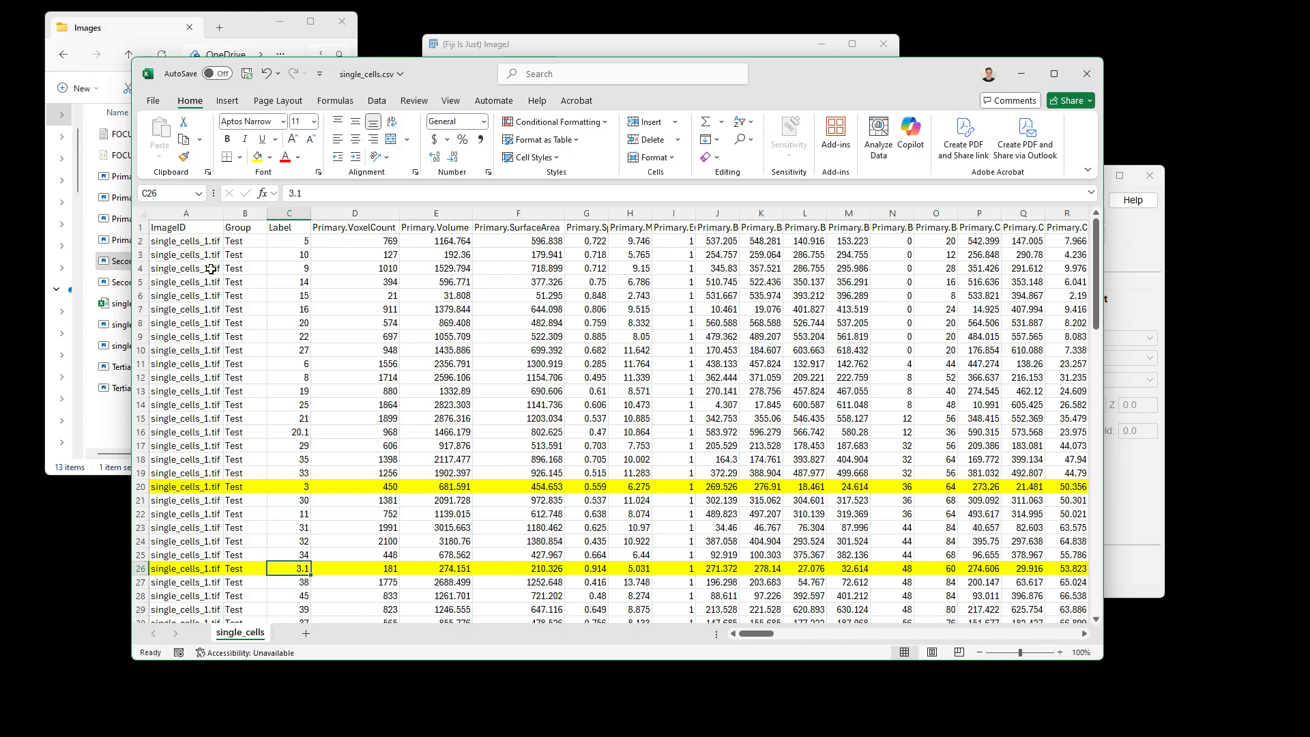
# Check the Primary.VoxelCount header and the first data row, and close single_cells.csv
pyautogui.click(329, 231)
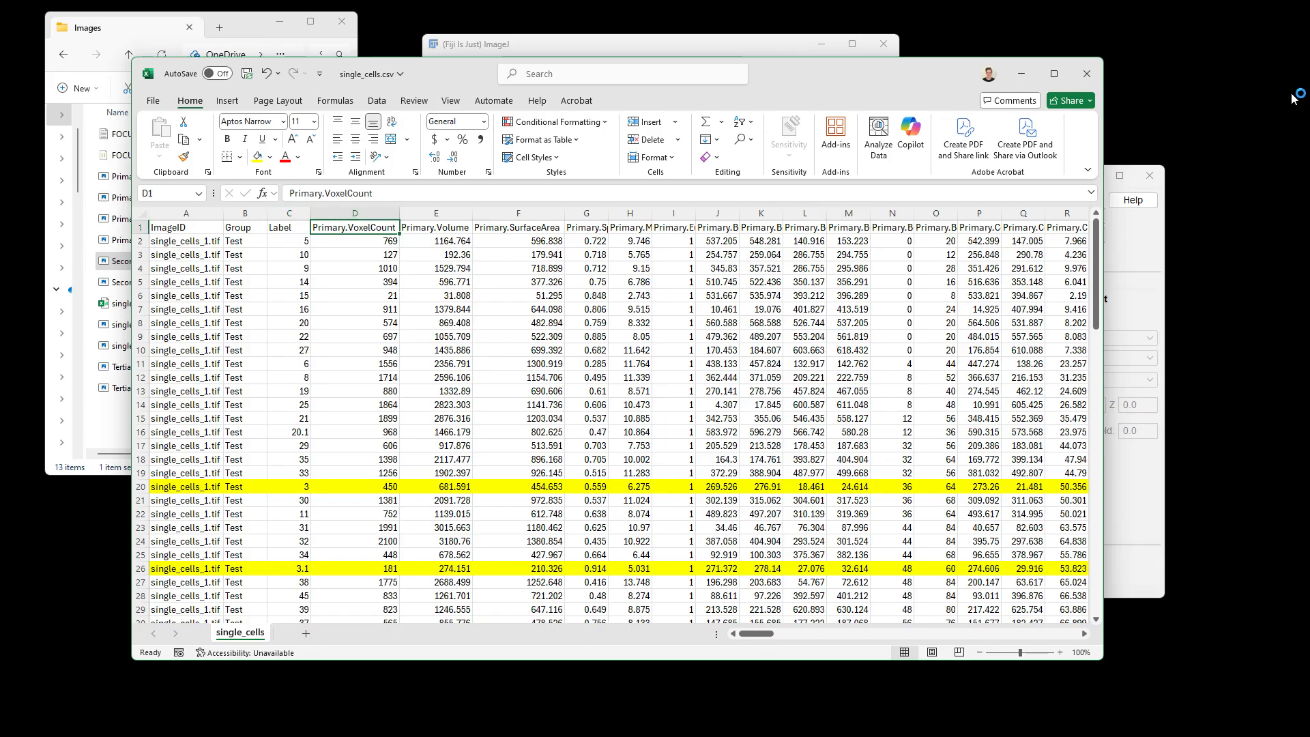
pyautogui.click(141, 240)
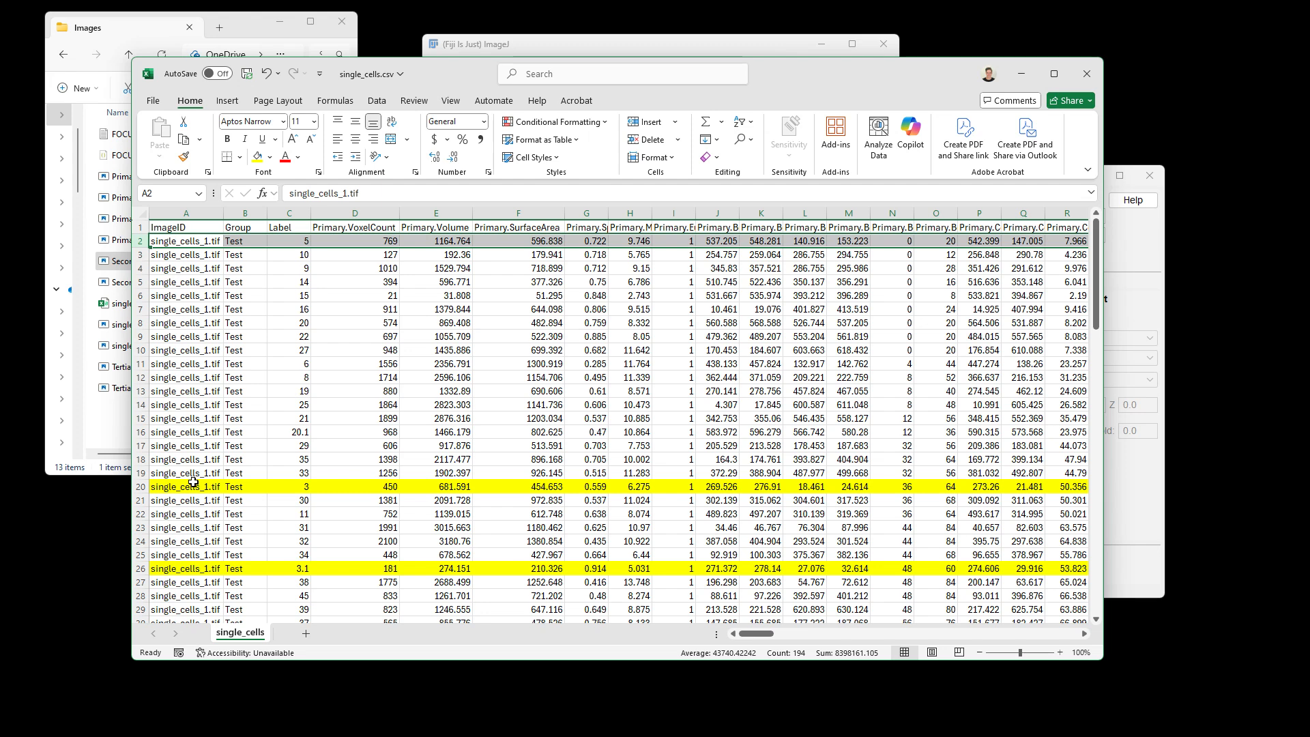
pyautogui.click(1086, 75)
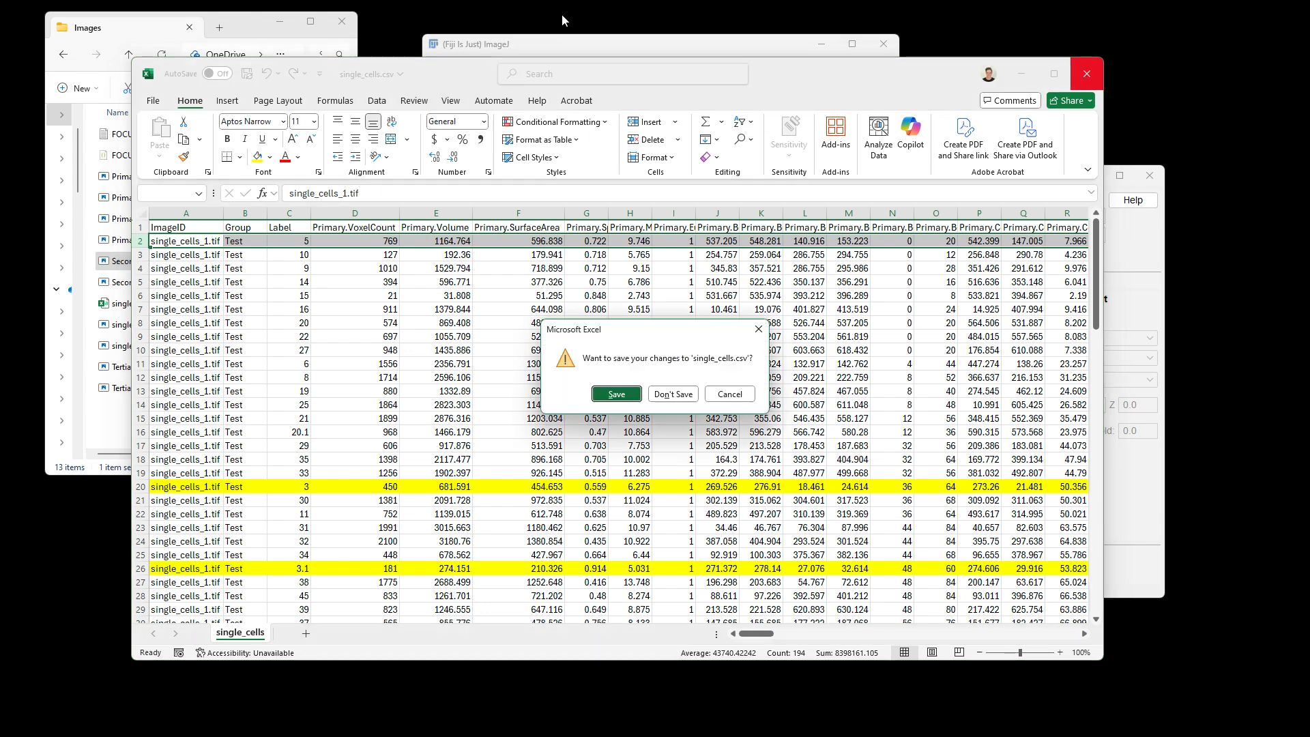